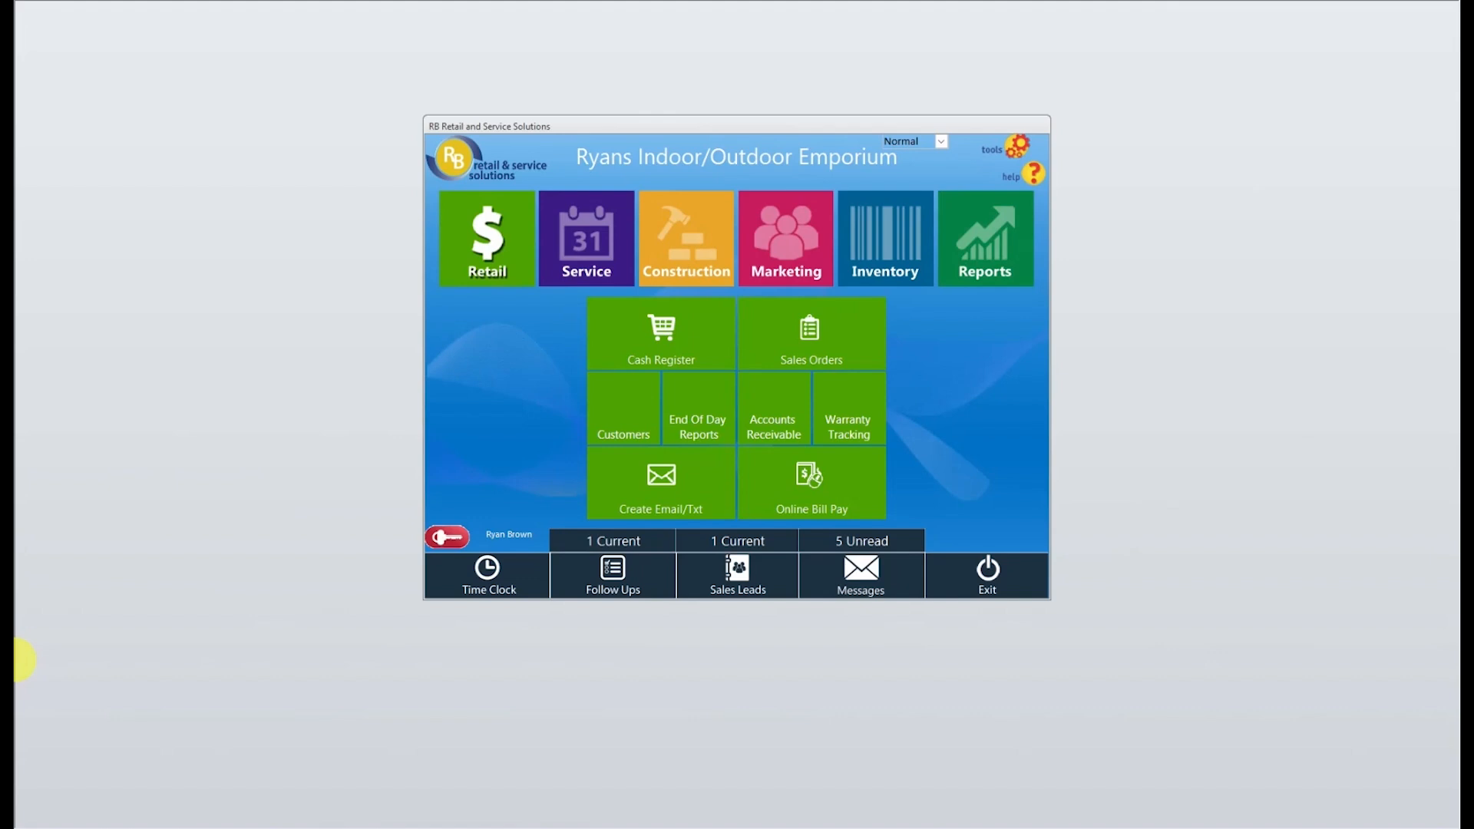
# - Open the CRM Follow Up settings in the company setup and look through the list of follow-up types
pyautogui.click(1022, 146)
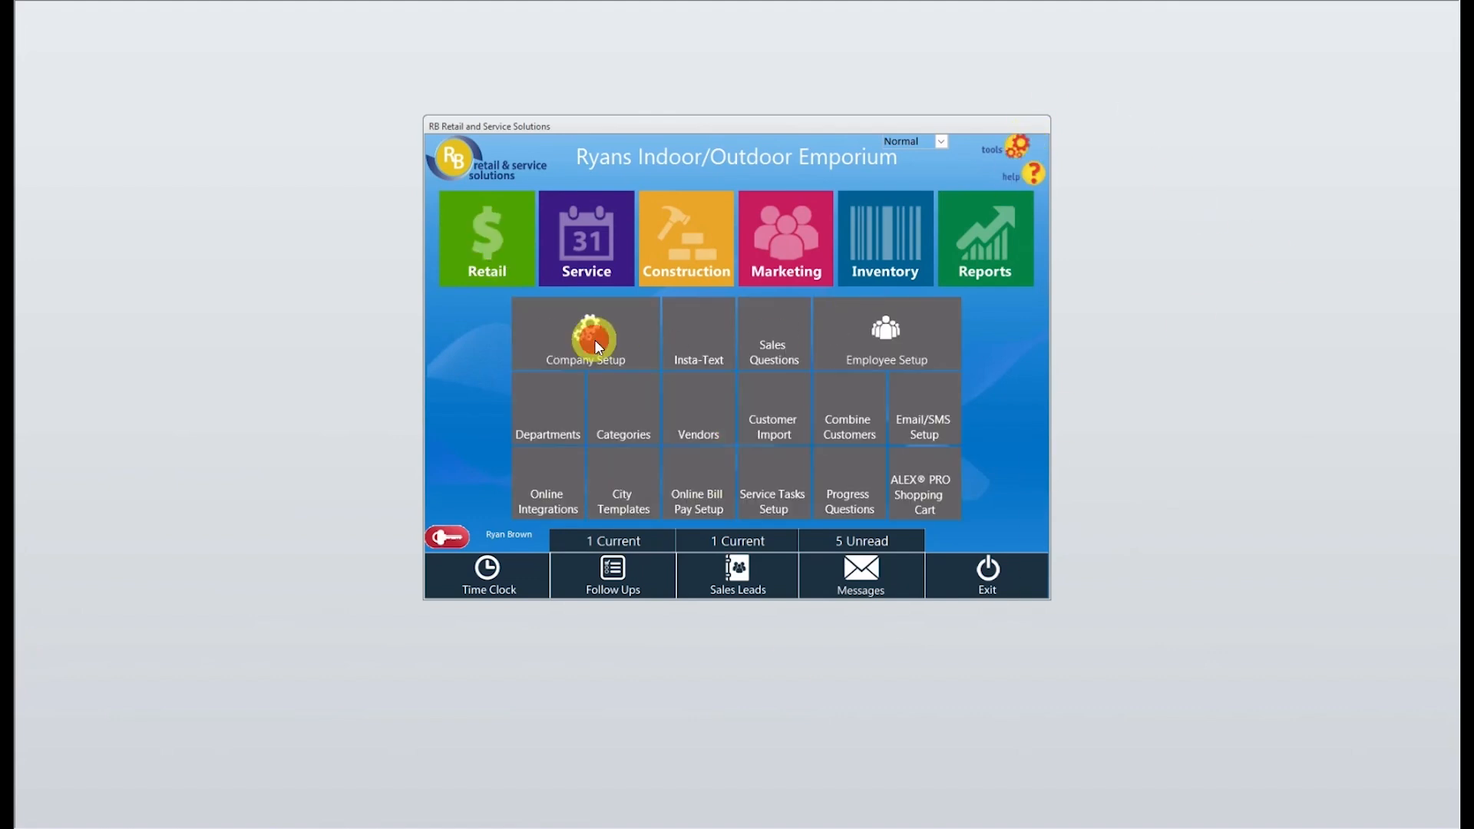
pyautogui.click(596, 342)
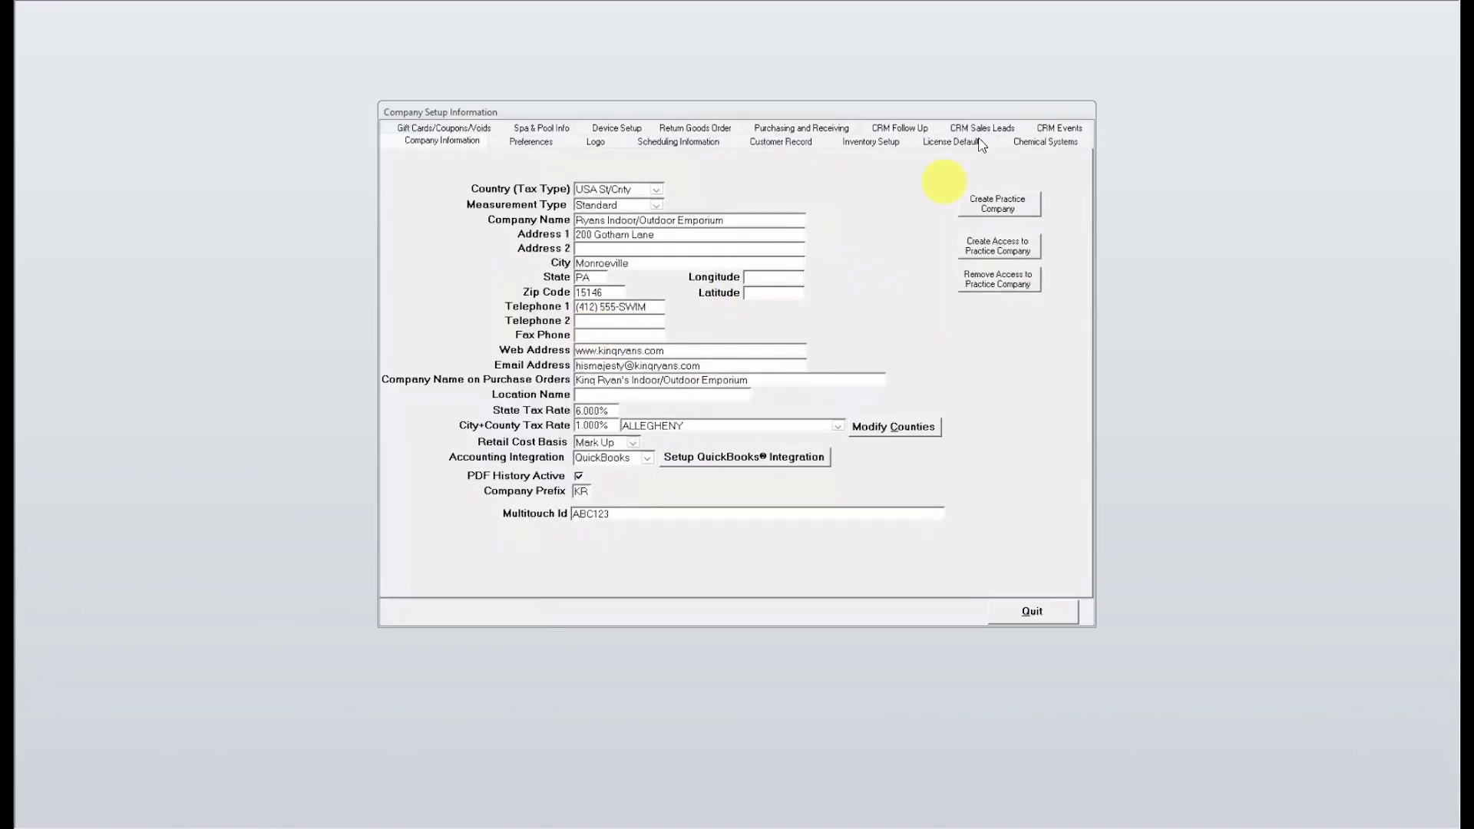
pyautogui.click(898, 130)
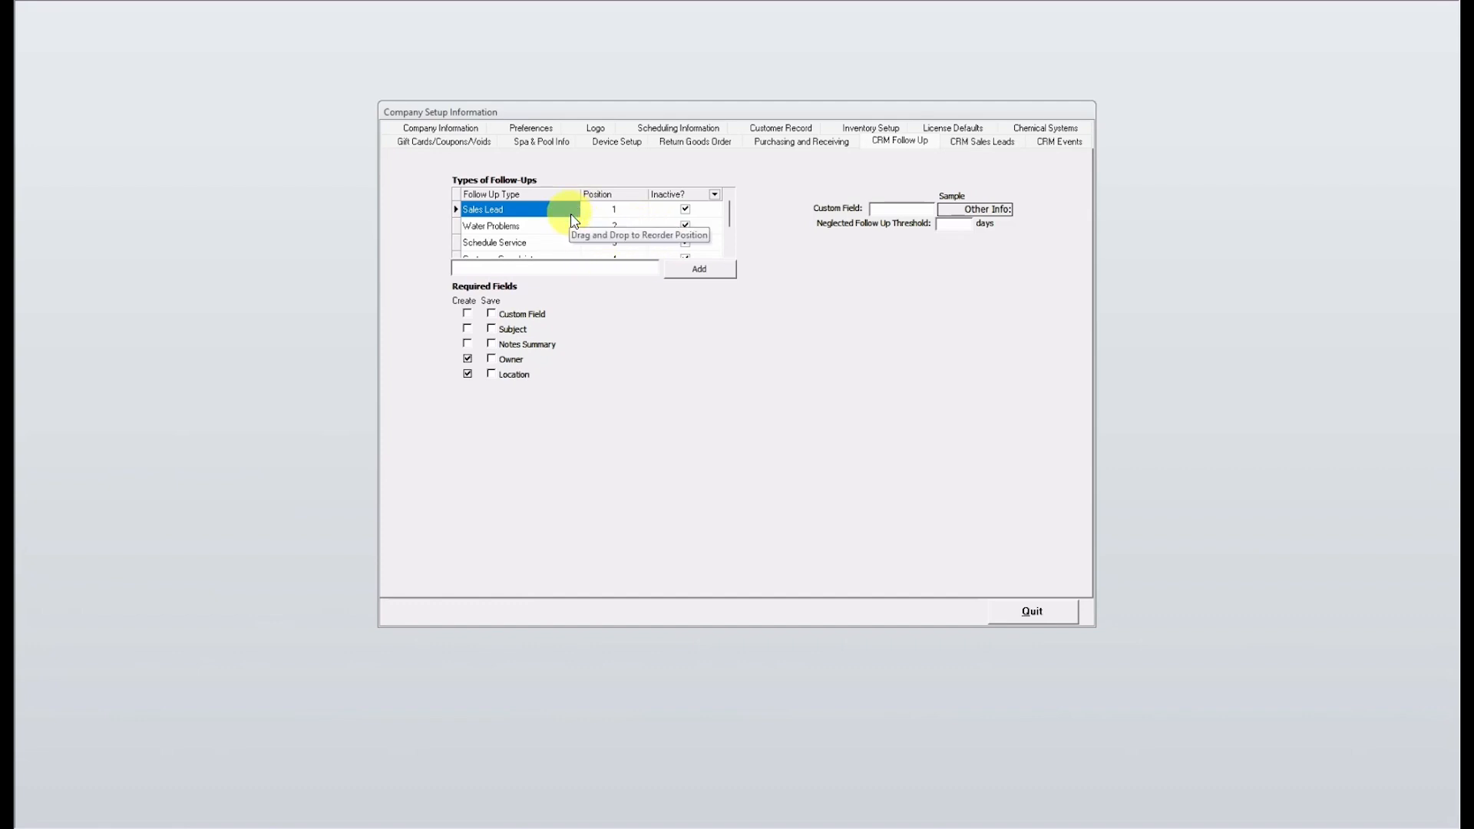
pyautogui.scroll(-1, 570, 234)
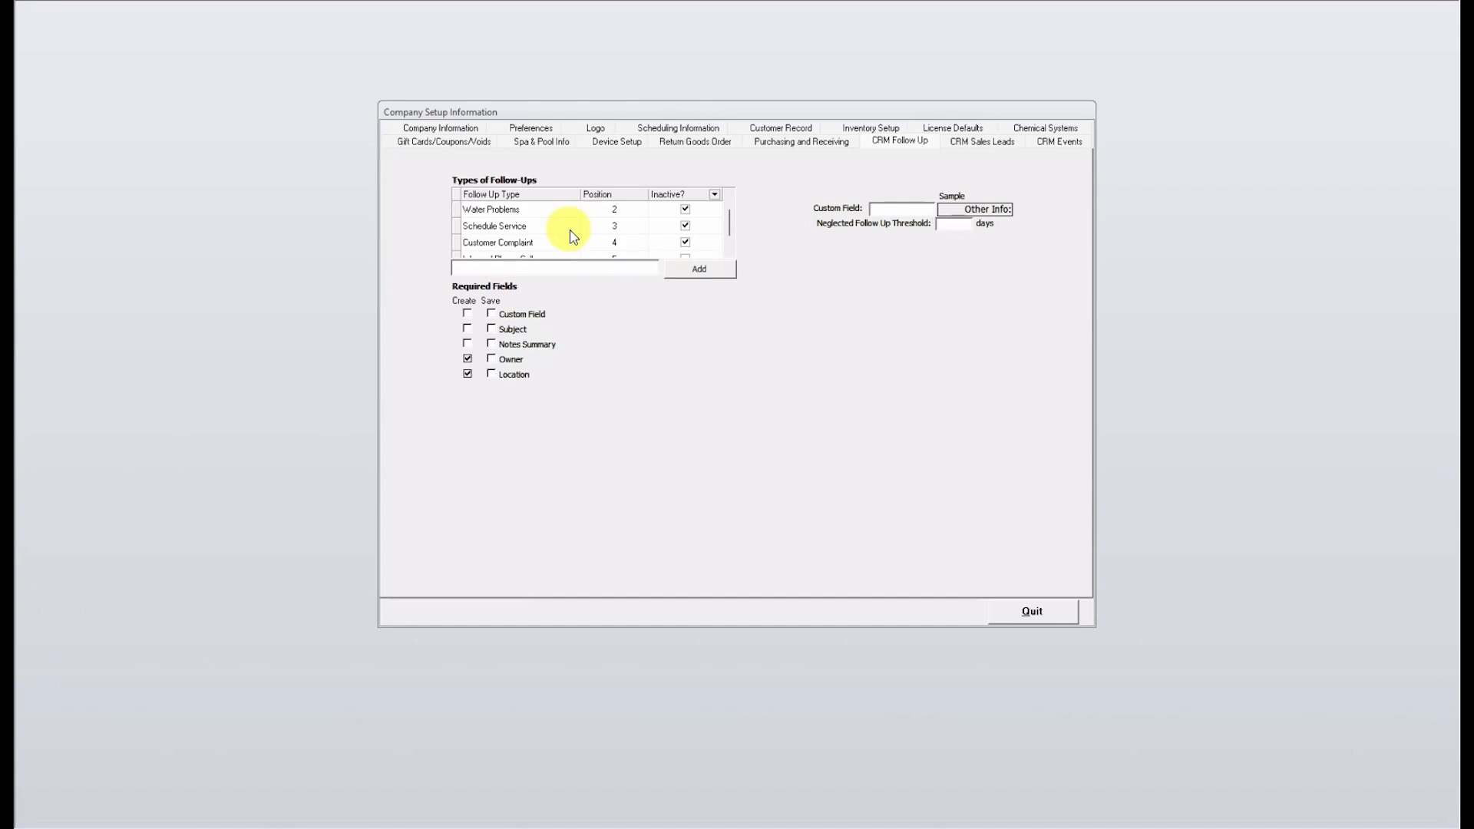
pyautogui.scroll(-1, 571, 234)
pyautogui.scroll(2, 571, 234)
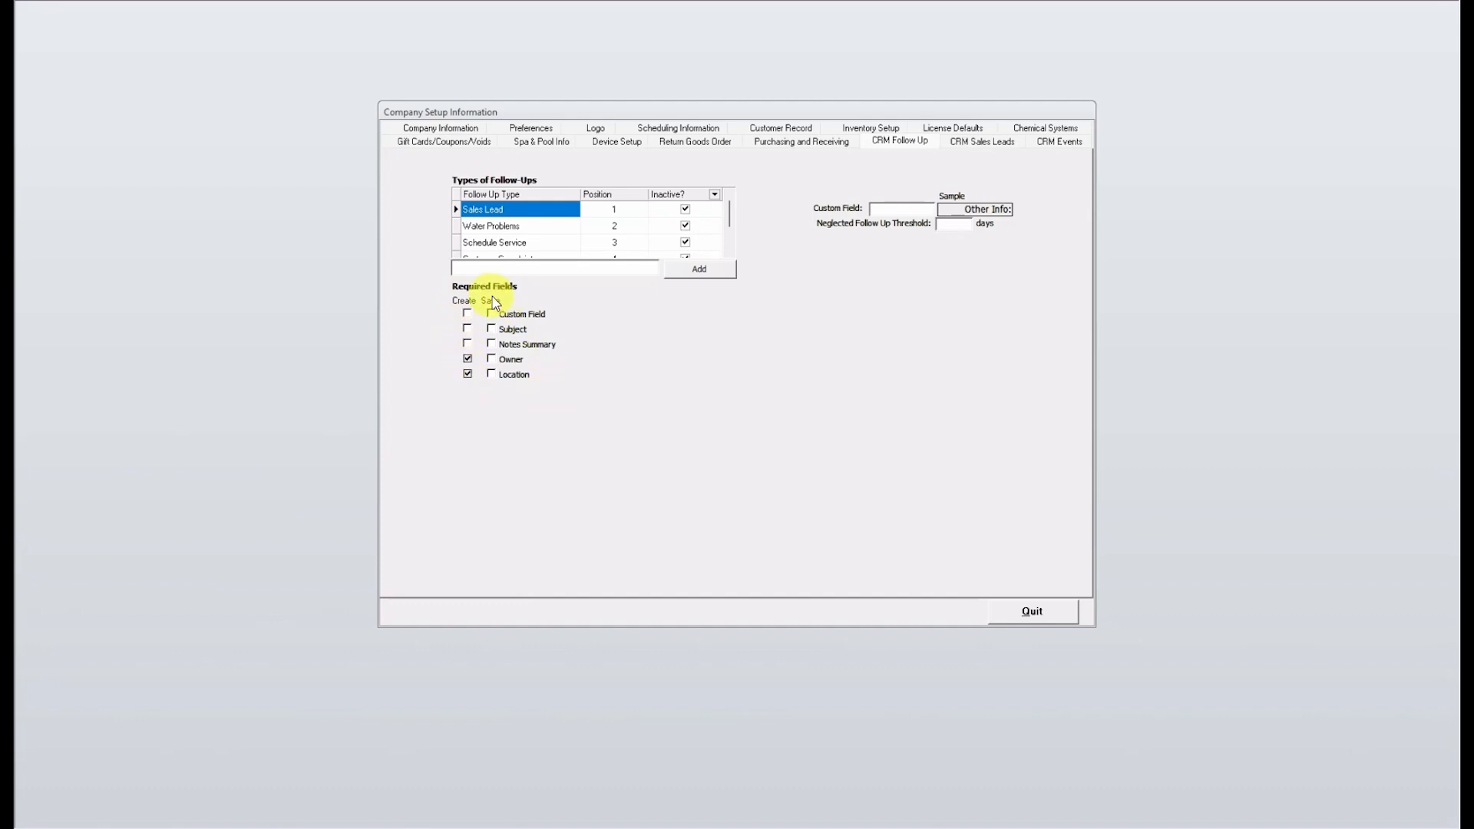
# - Review the required fields for creating and saving follow-ups, along with the custom field setting
pyautogui.click(491, 375)
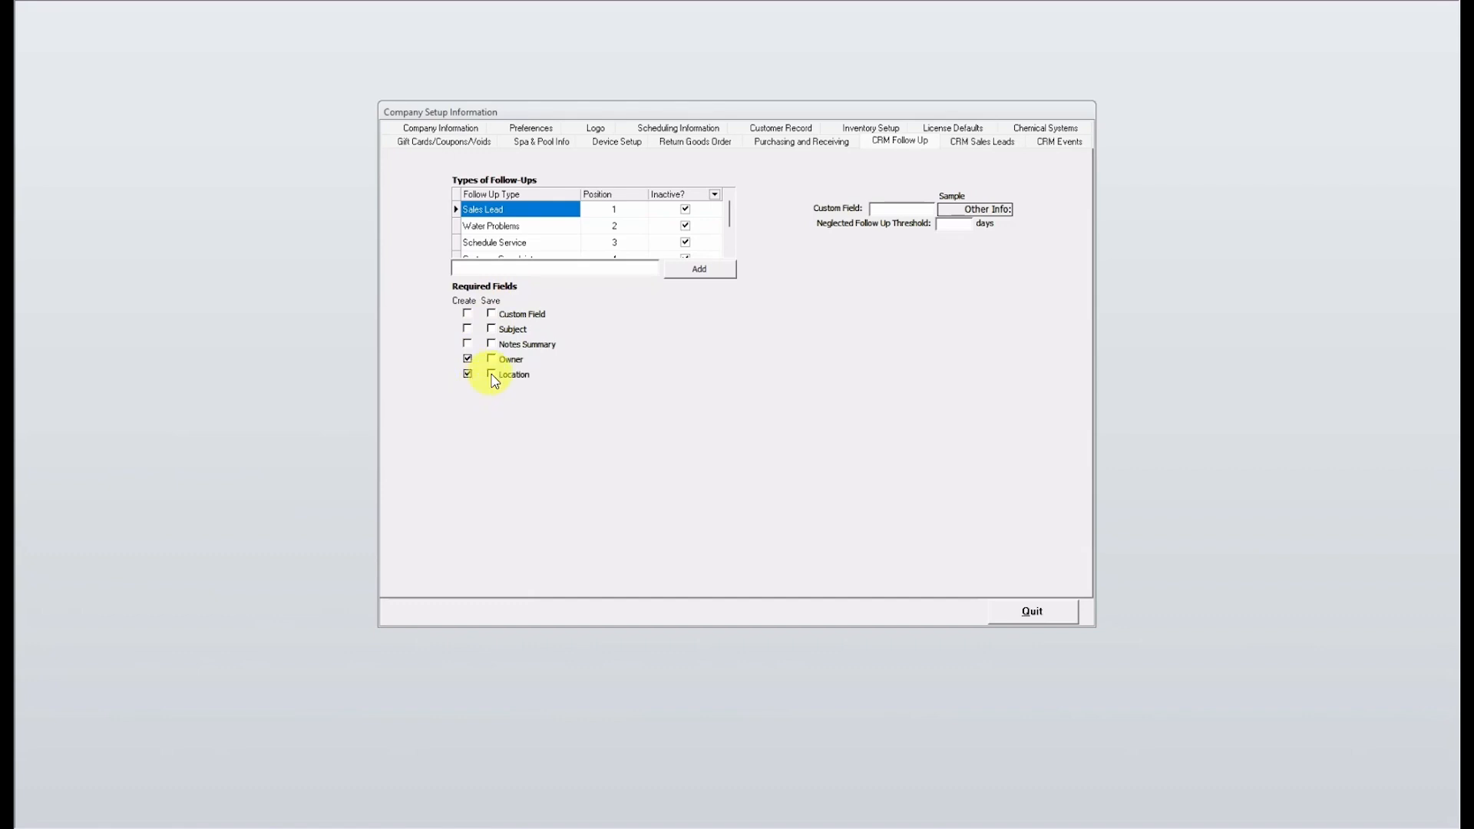
pyautogui.click(467, 344)
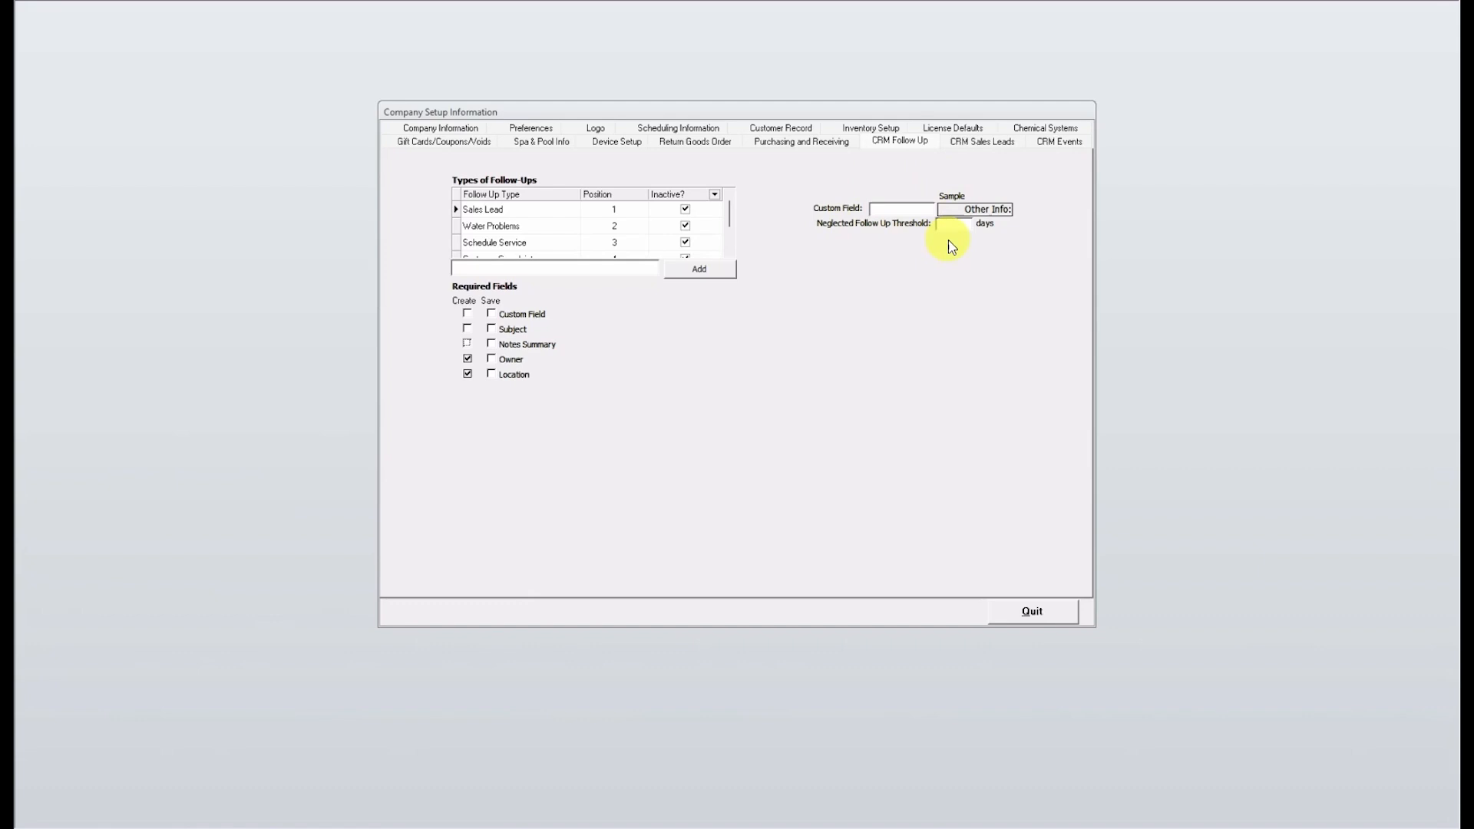
pyautogui.click(882, 206)
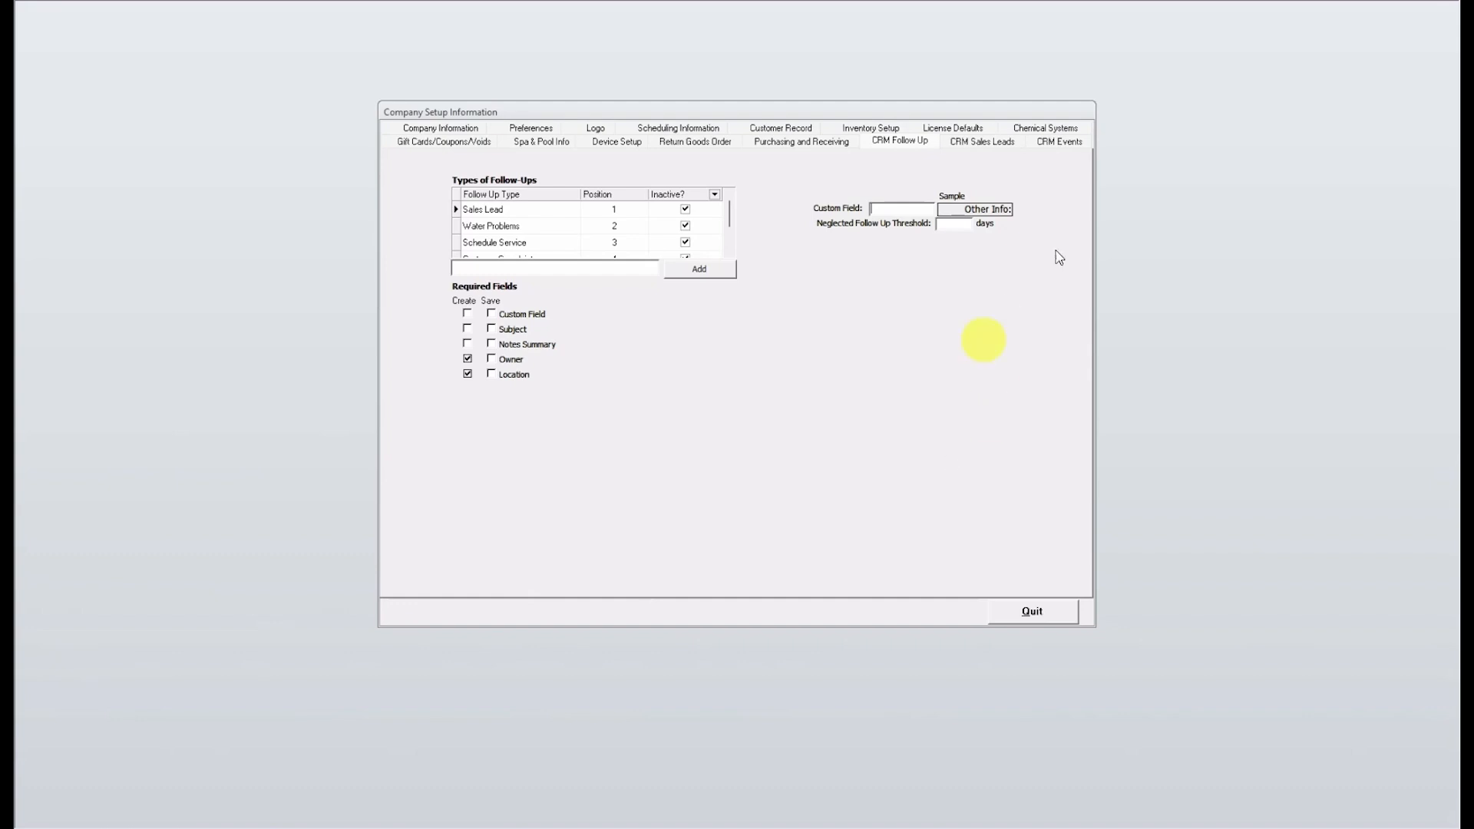
# - Open the CRM Events settings and load the event planner for the Inbound Phone Call follow-up type
pyautogui.click(1061, 148)
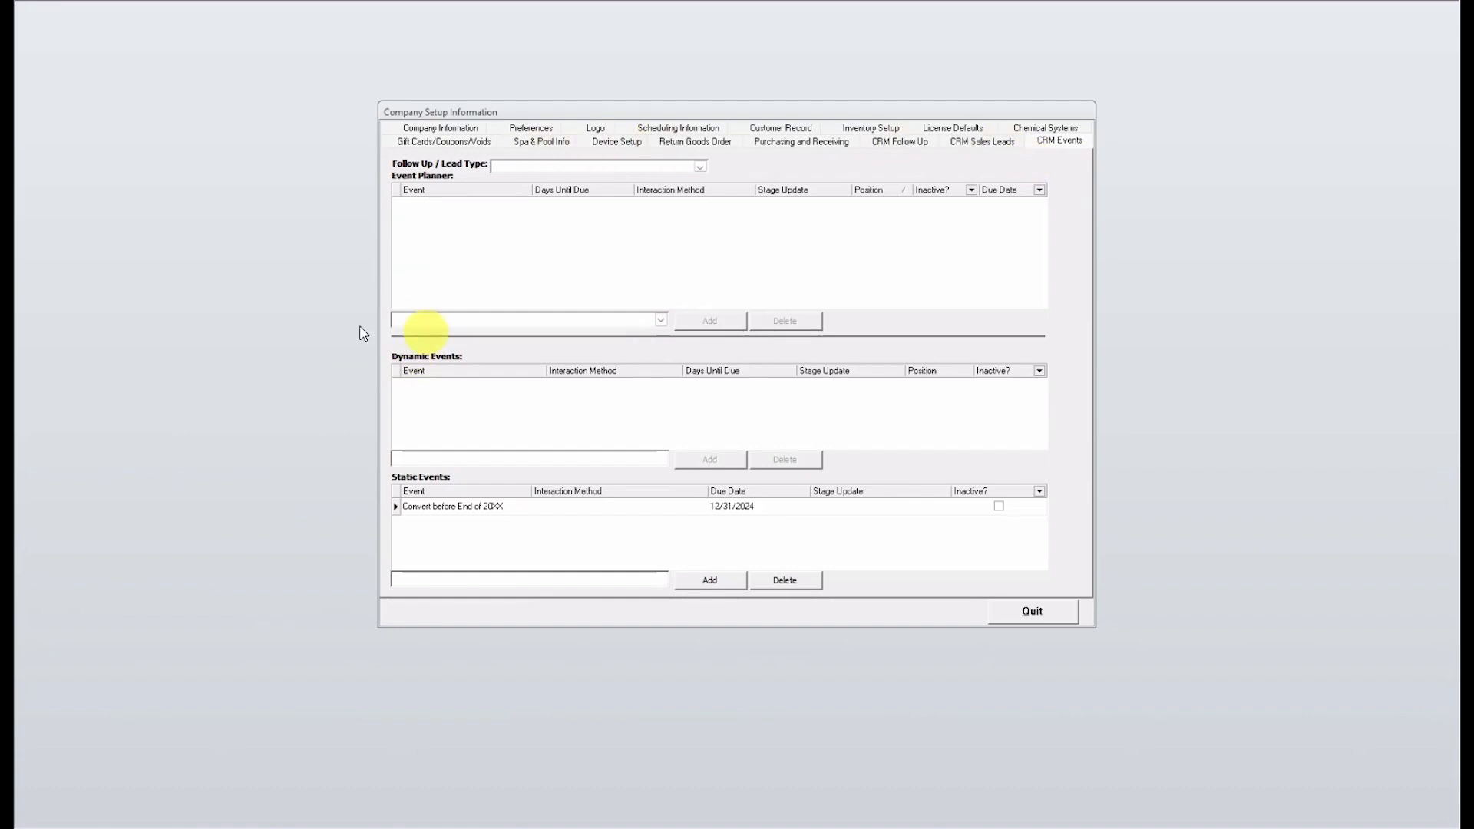
pyautogui.click(699, 167)
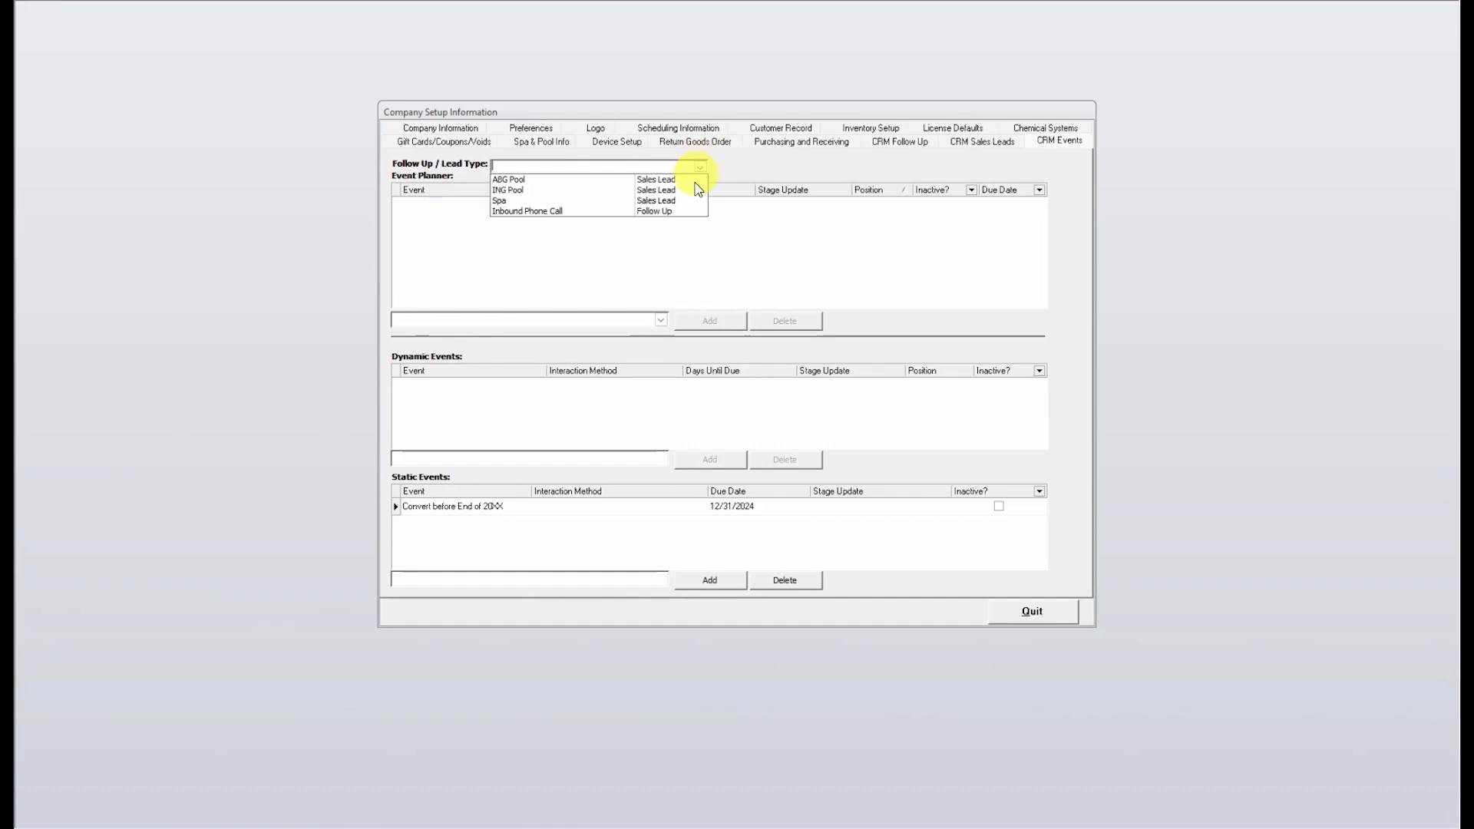
pyautogui.click(679, 221)
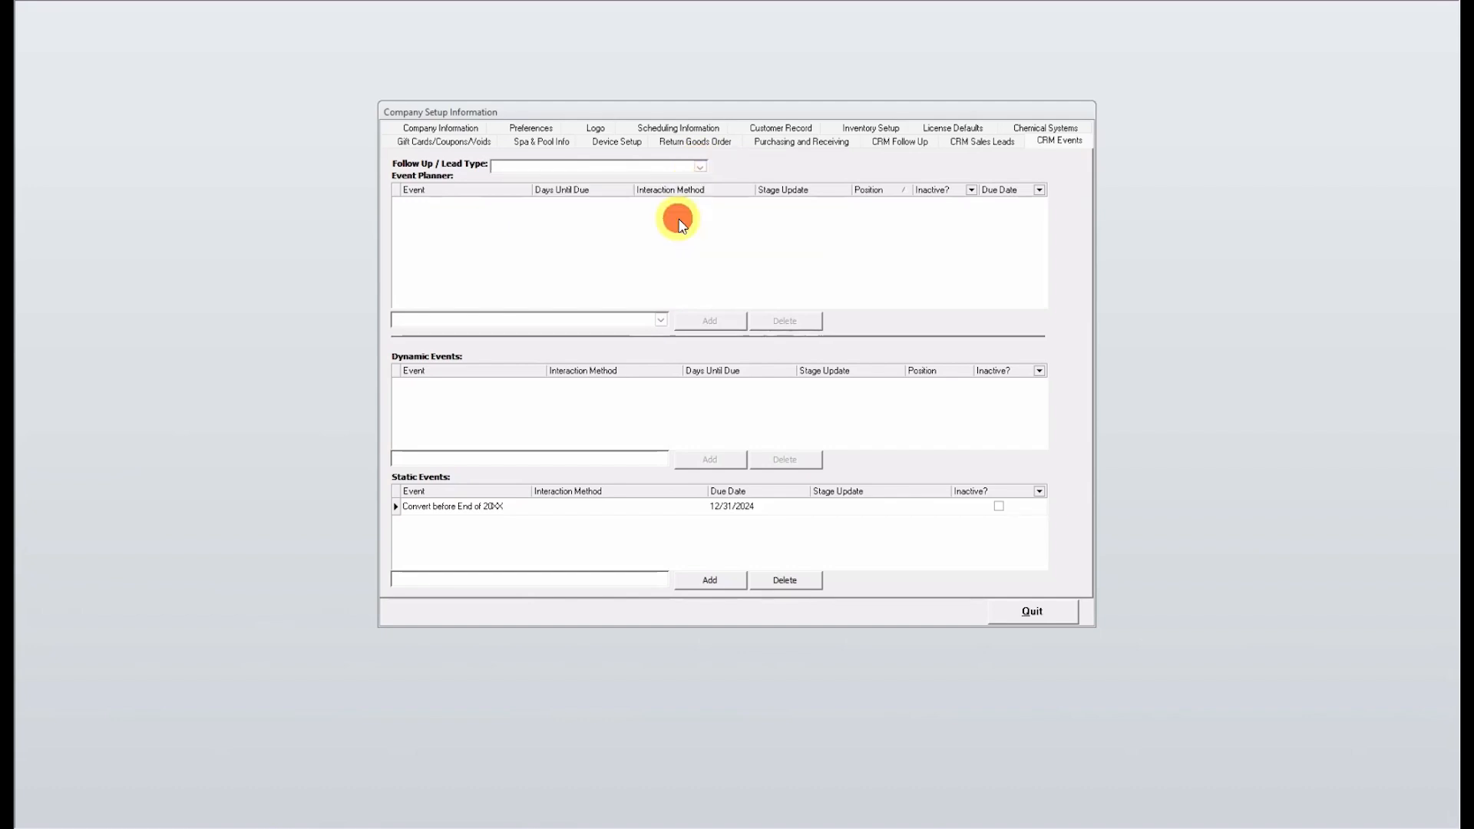
pyautogui.click(699, 167)
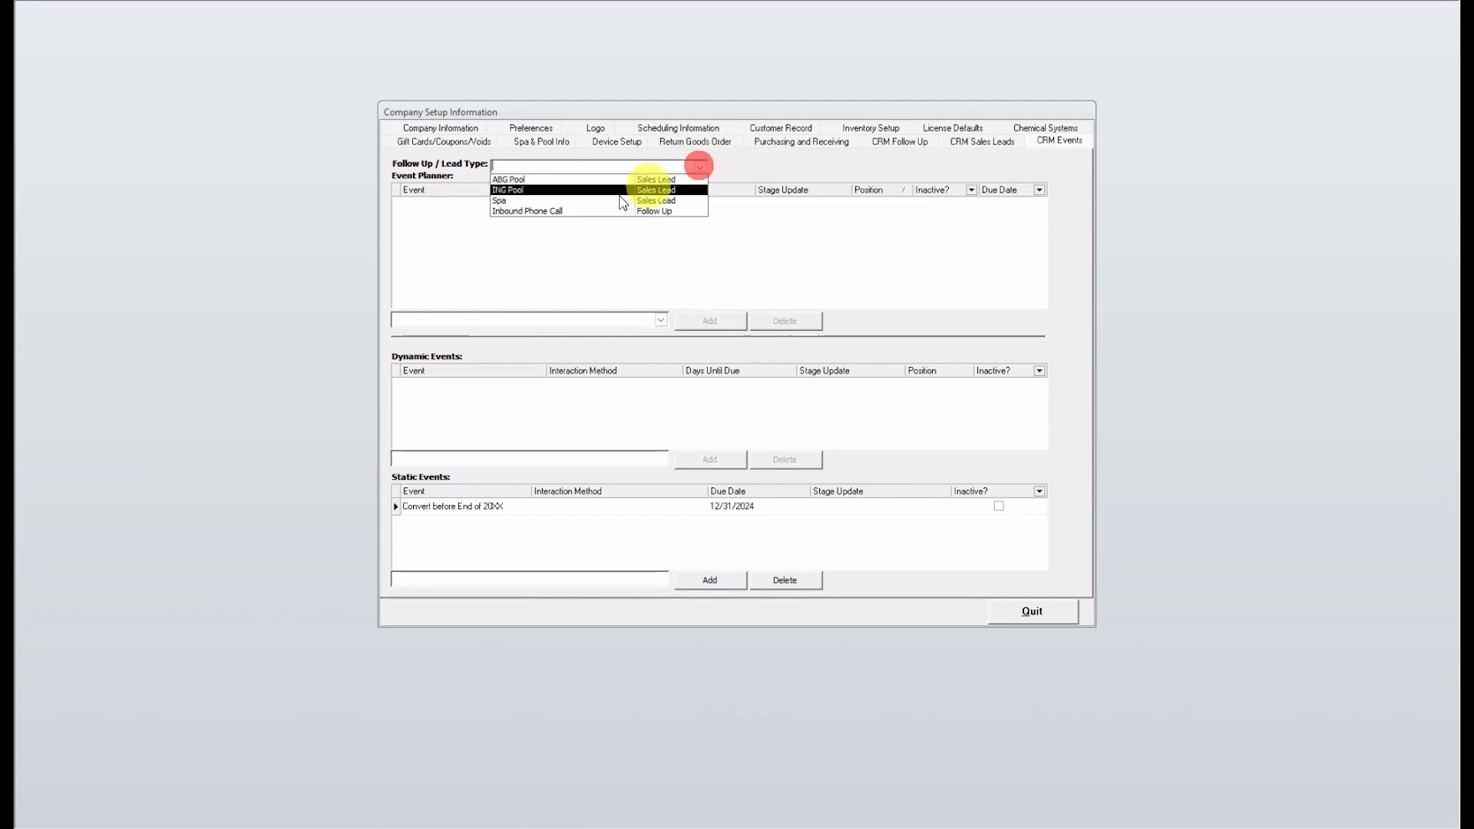
pyautogui.click(558, 212)
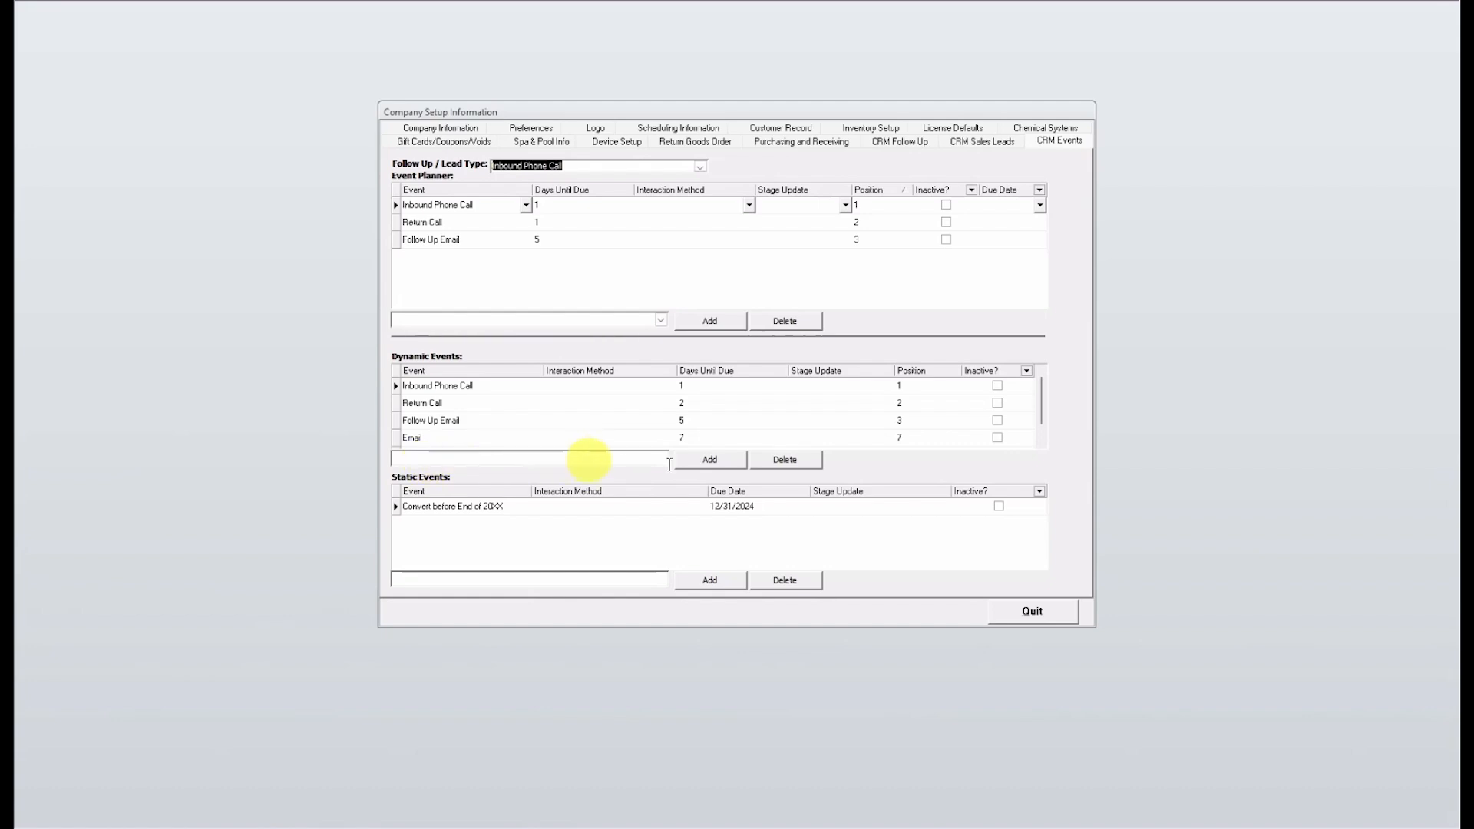
# - Mark the dynamic Email event at position 8 as inactive
pyautogui.click(419, 420)
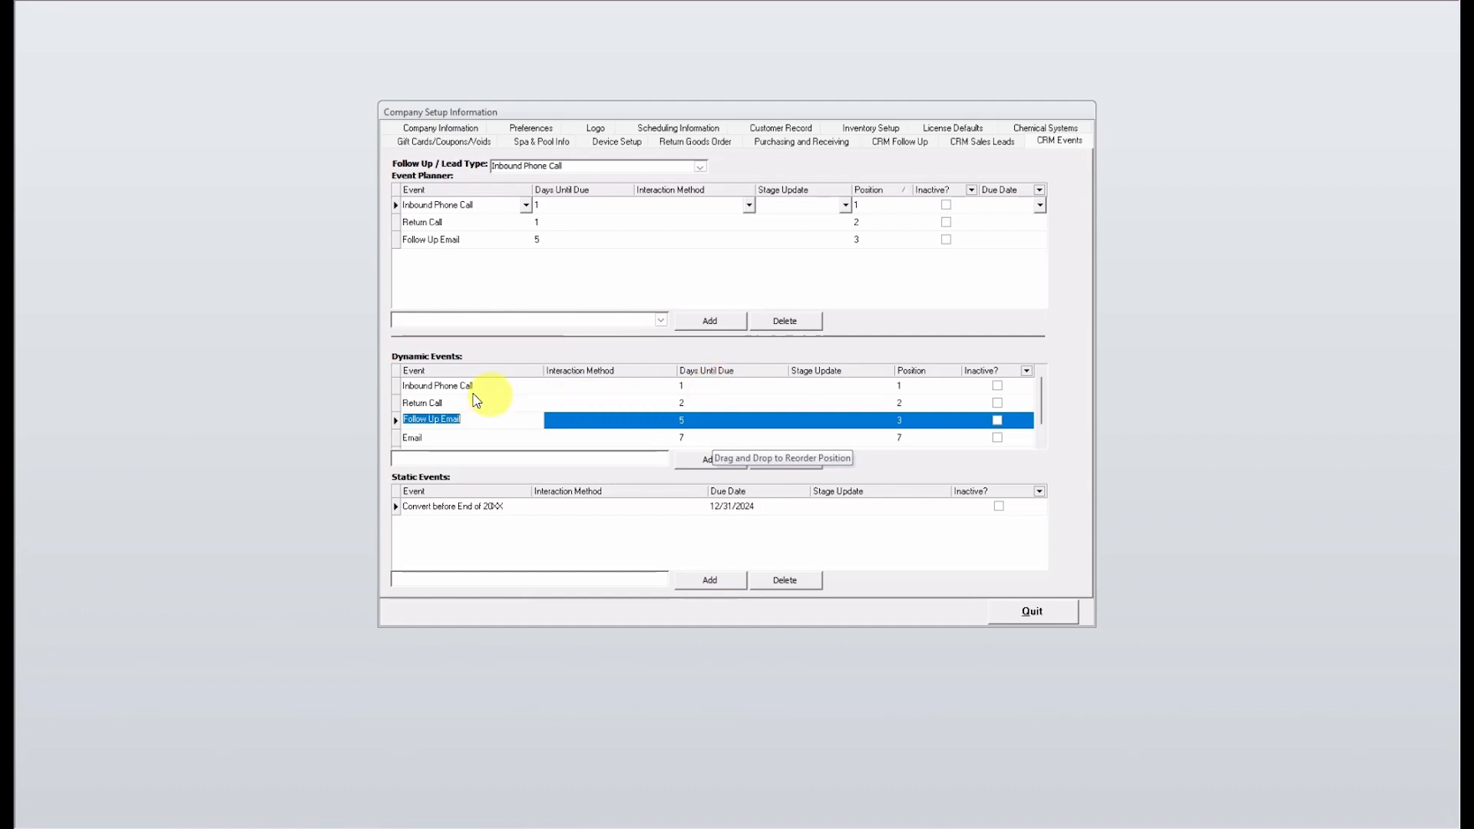
pyautogui.click(477, 388)
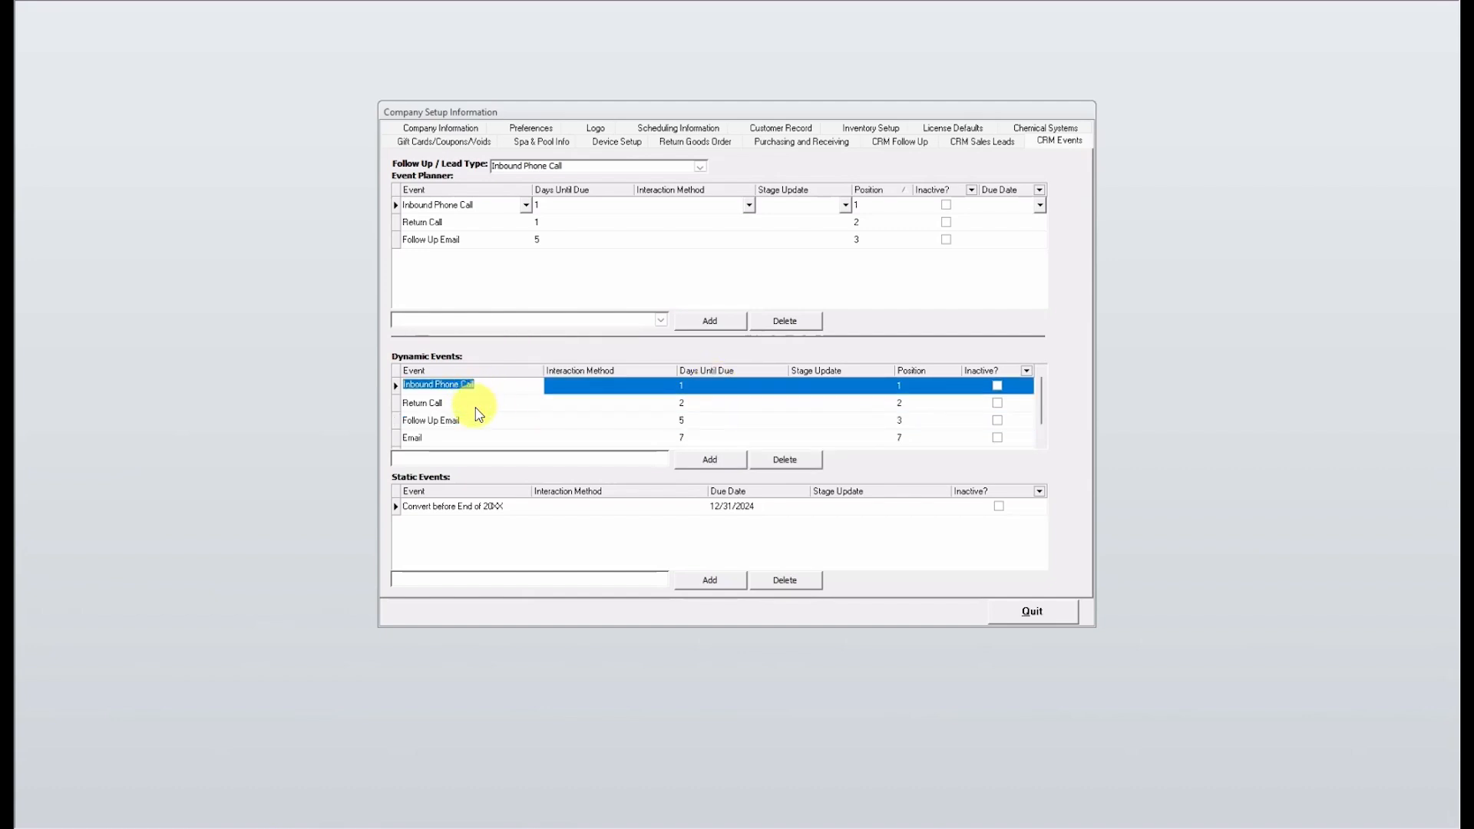
pyautogui.click(474, 403)
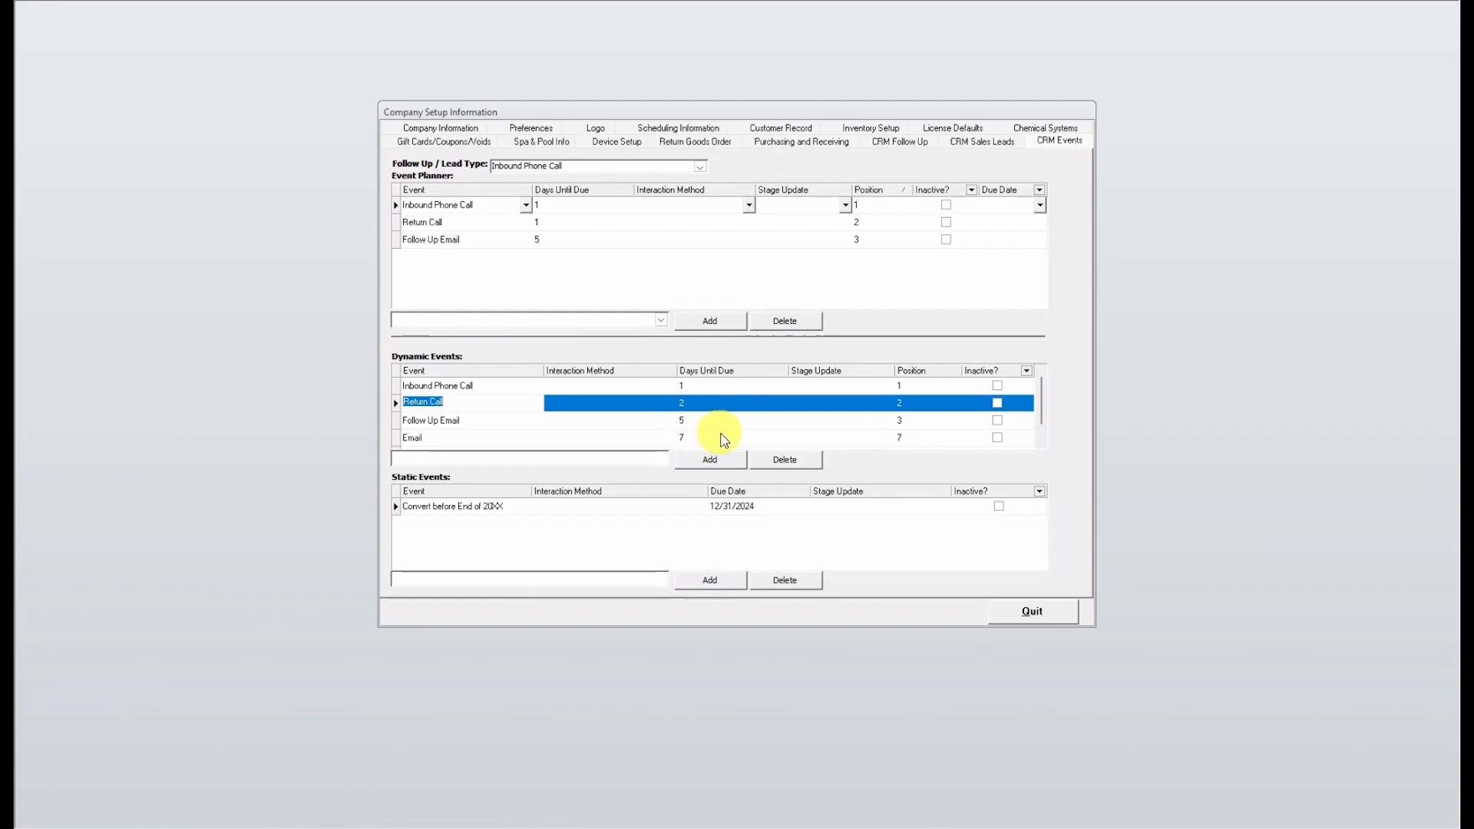
pyautogui.scroll(-1, 894, 426)
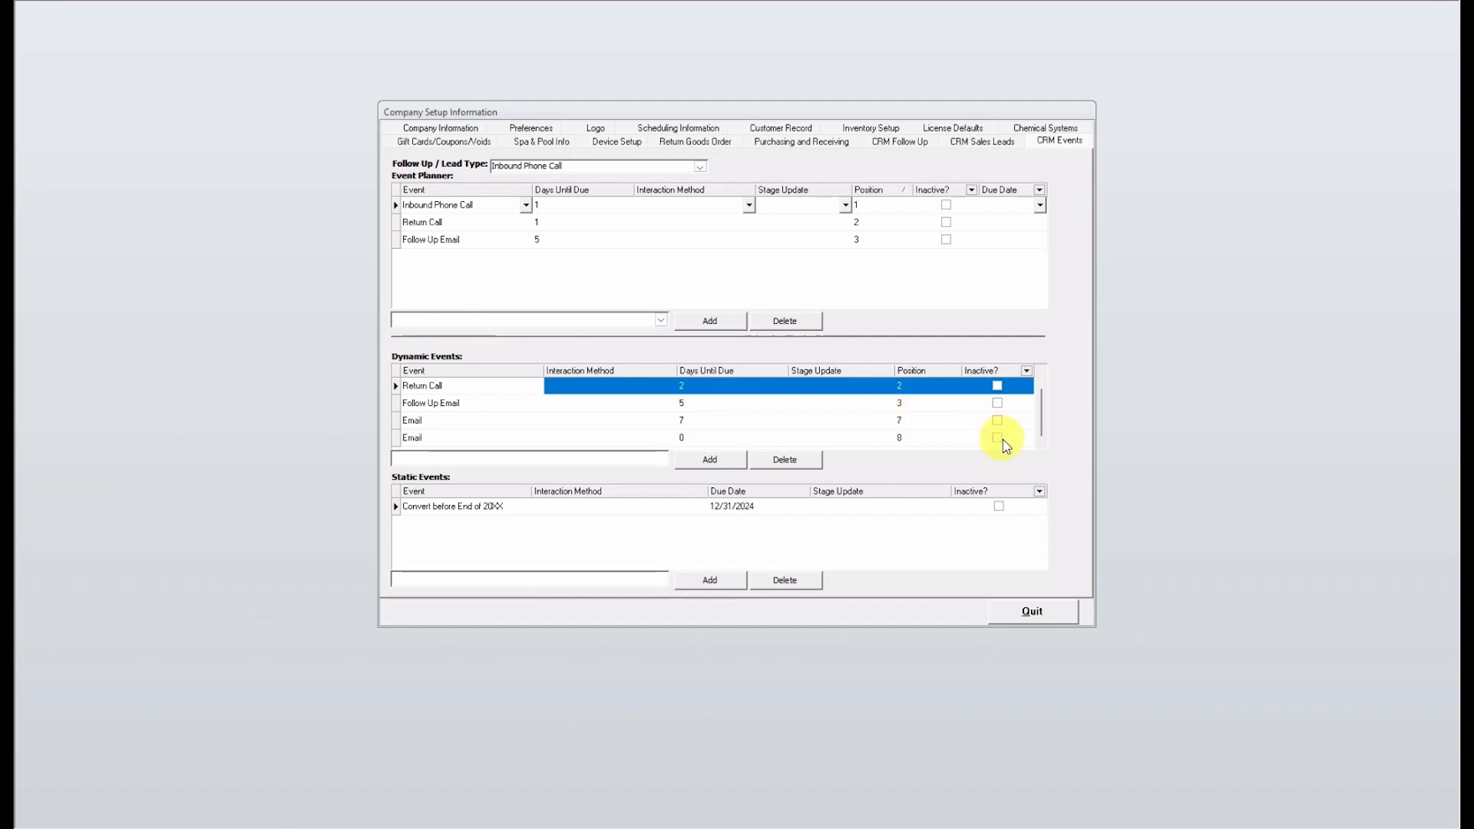
pyautogui.click(998, 437)
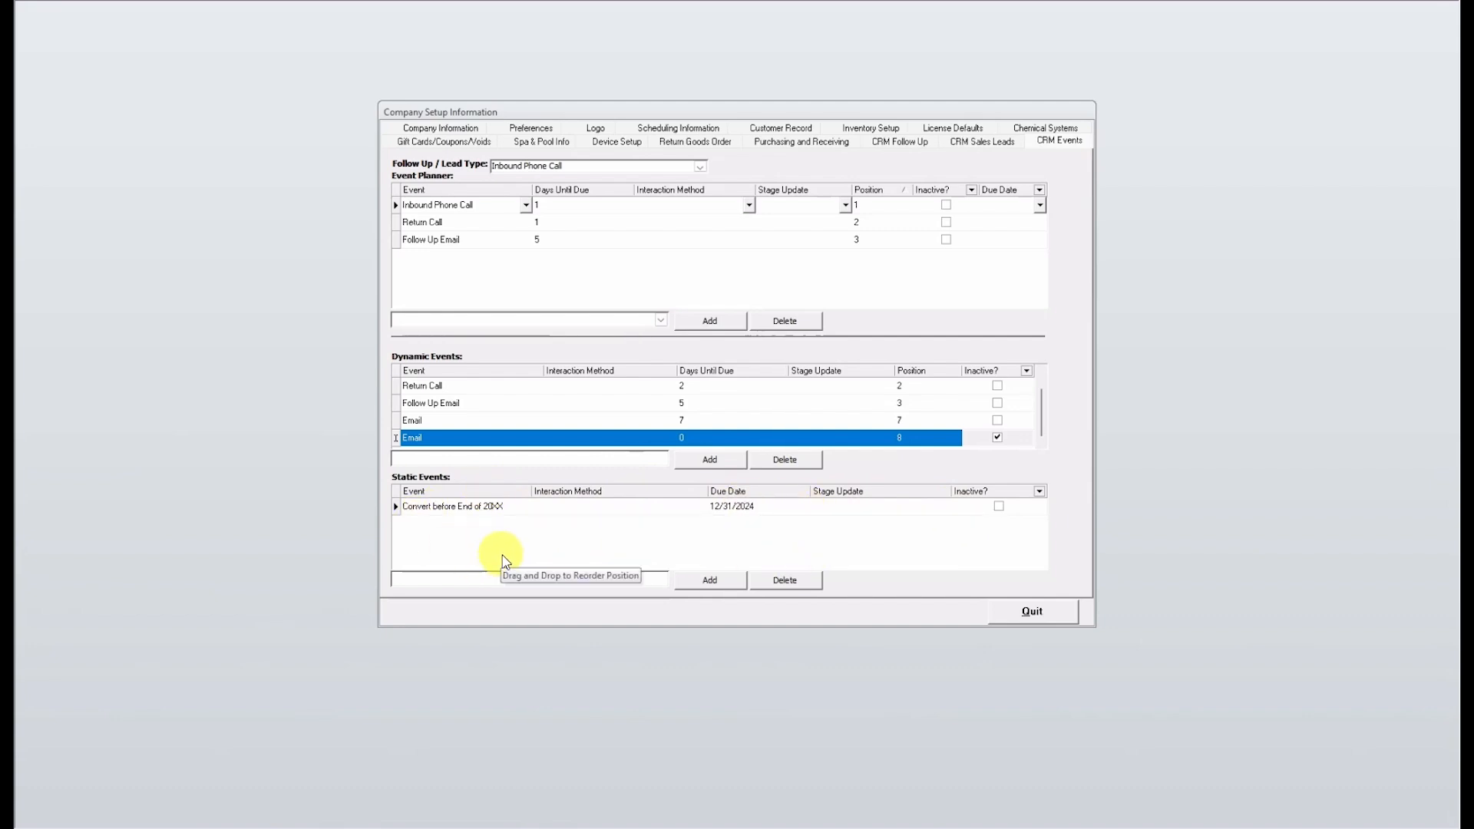
# - Examine the event planner's event, interaction method and stage update choices, along with the static event's interaction method
pyautogui.click(539, 507)
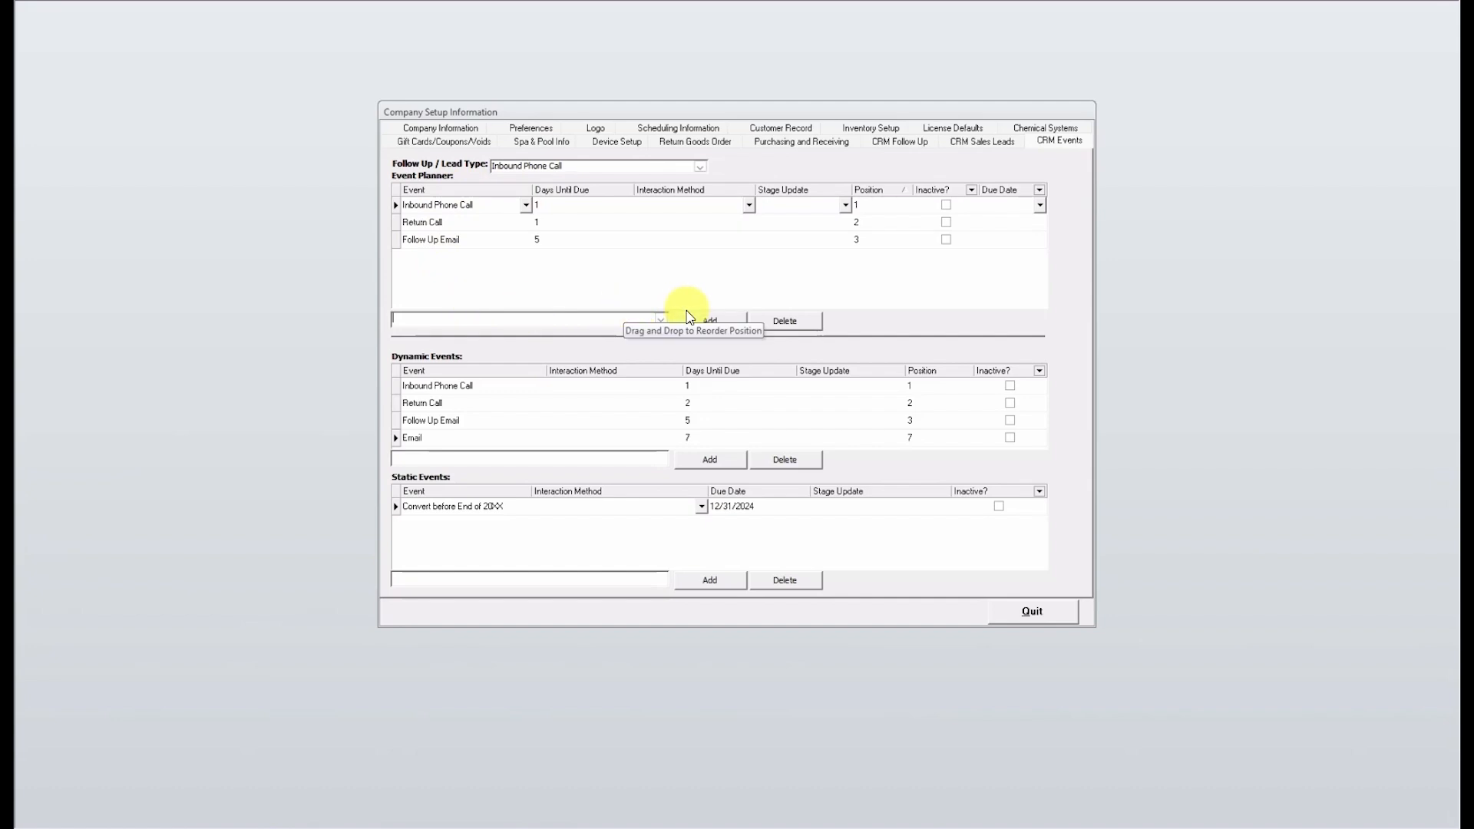
pyautogui.click(660, 320)
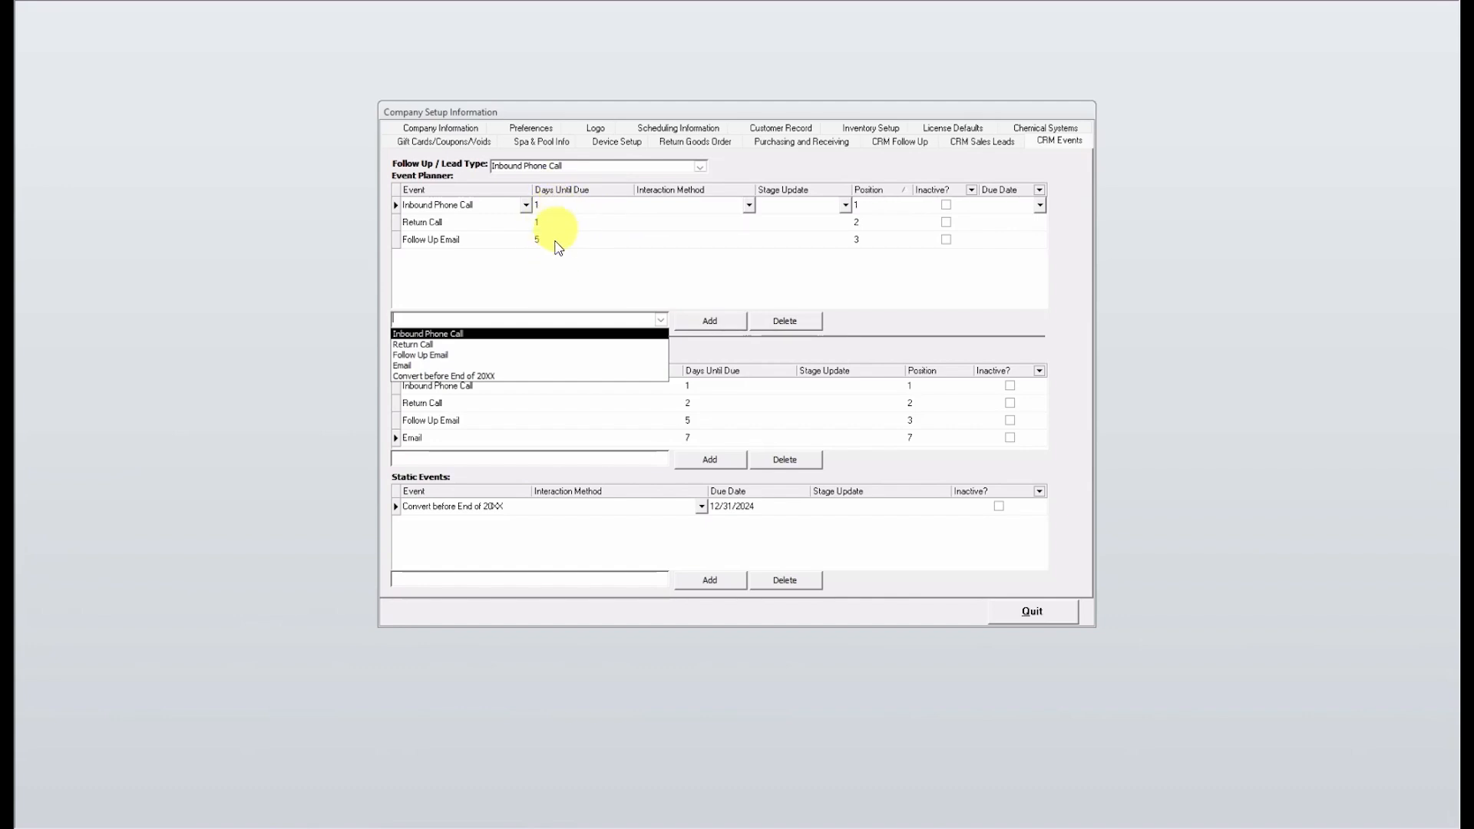
pyautogui.click(751, 205)
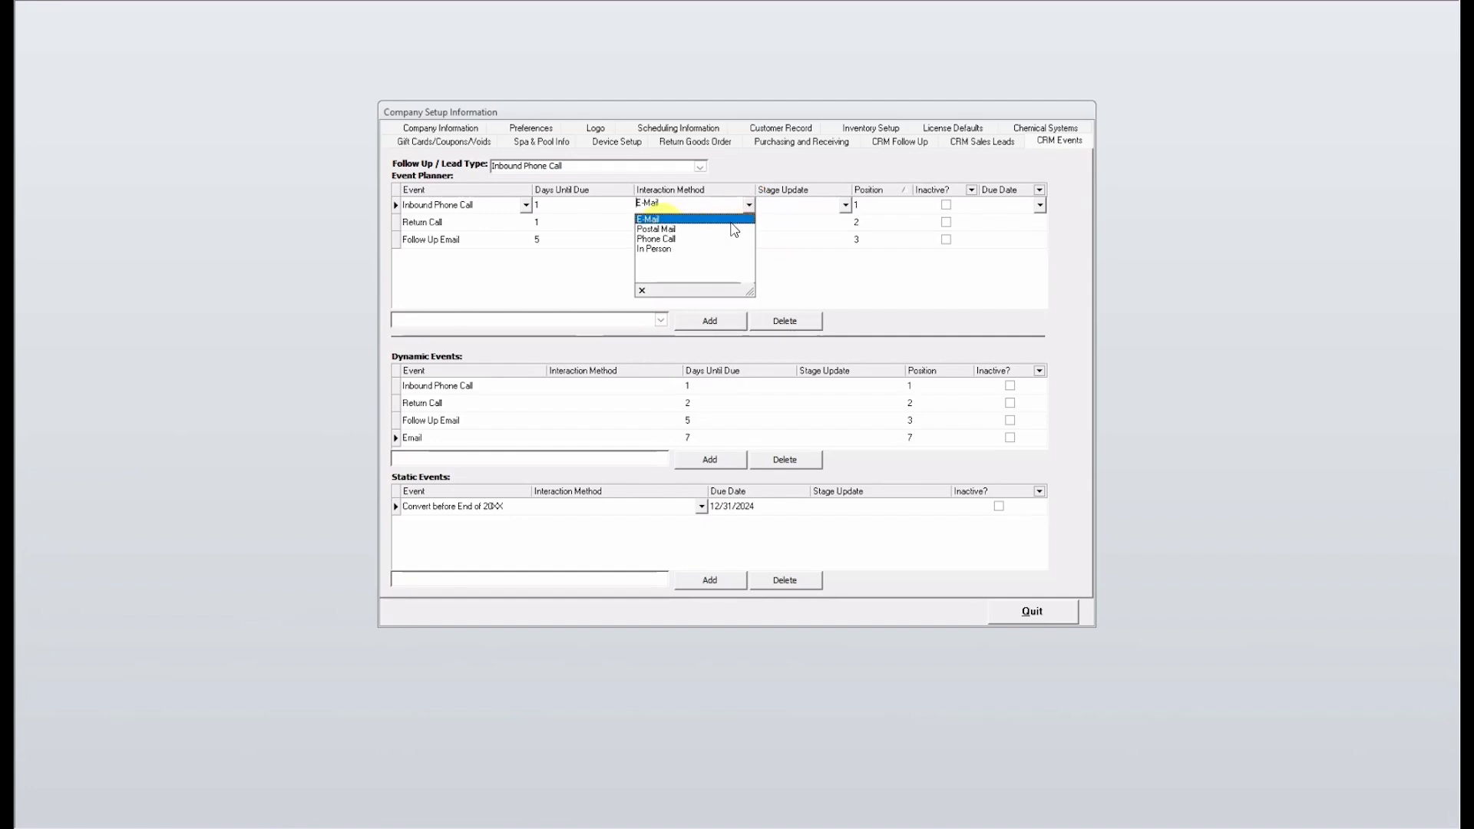
pyautogui.click(846, 207)
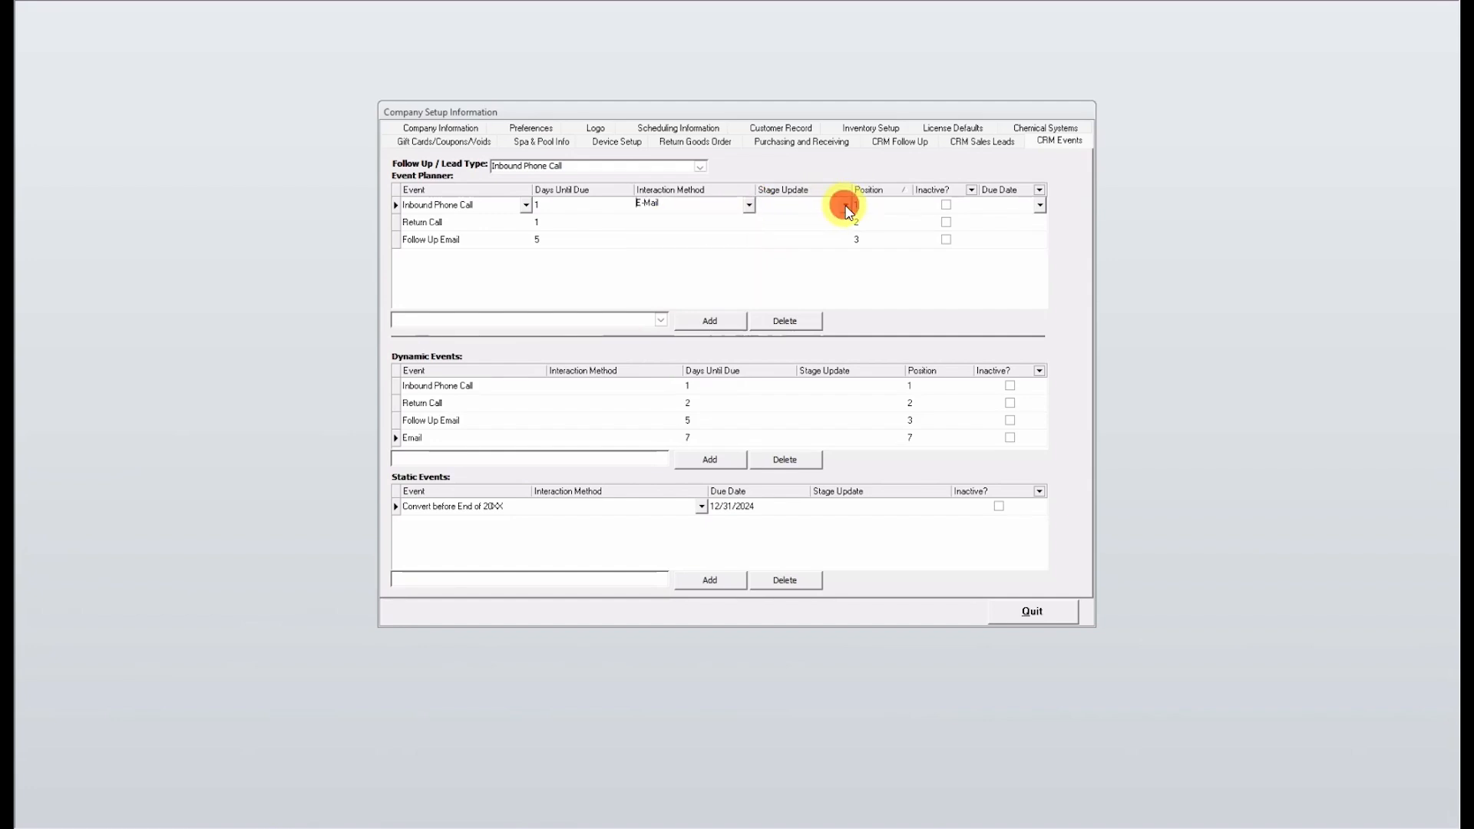
pyautogui.click(844, 205)
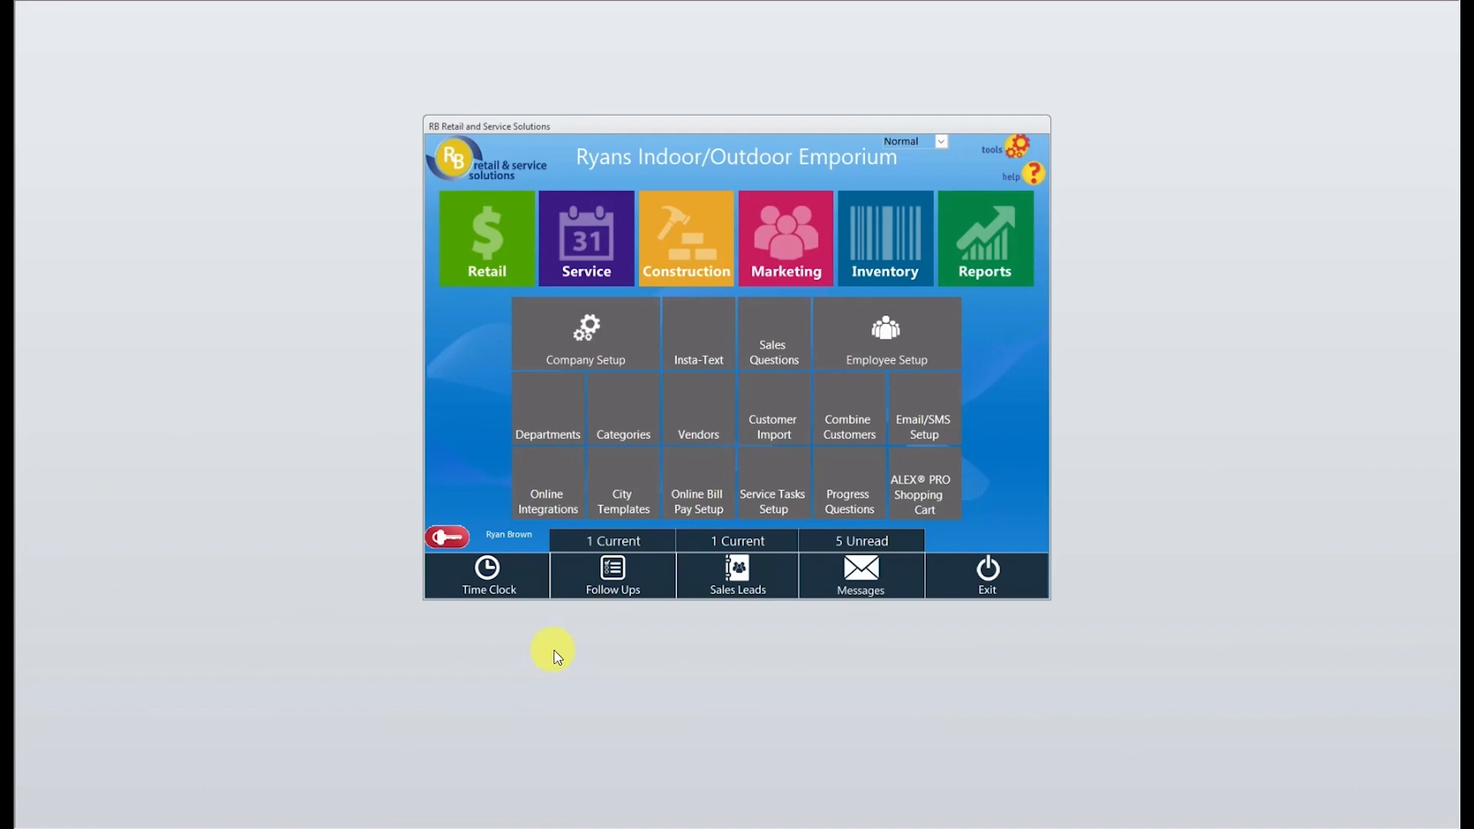
# - Start a new follow-up from Follow Up Management with the type Inbound Phone Call and select the customer
pyautogui.click(612, 578)
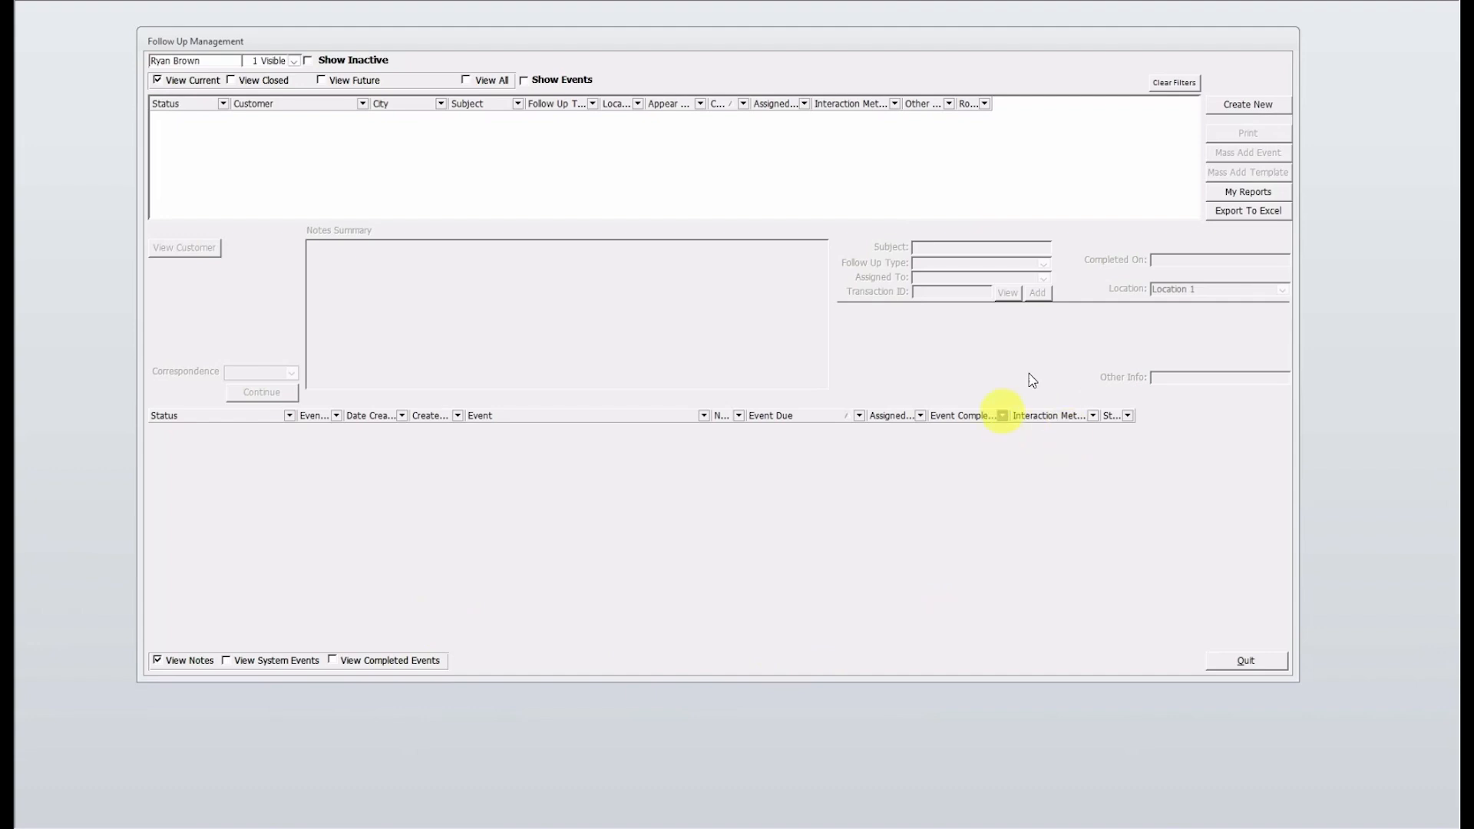
pyautogui.click(1251, 105)
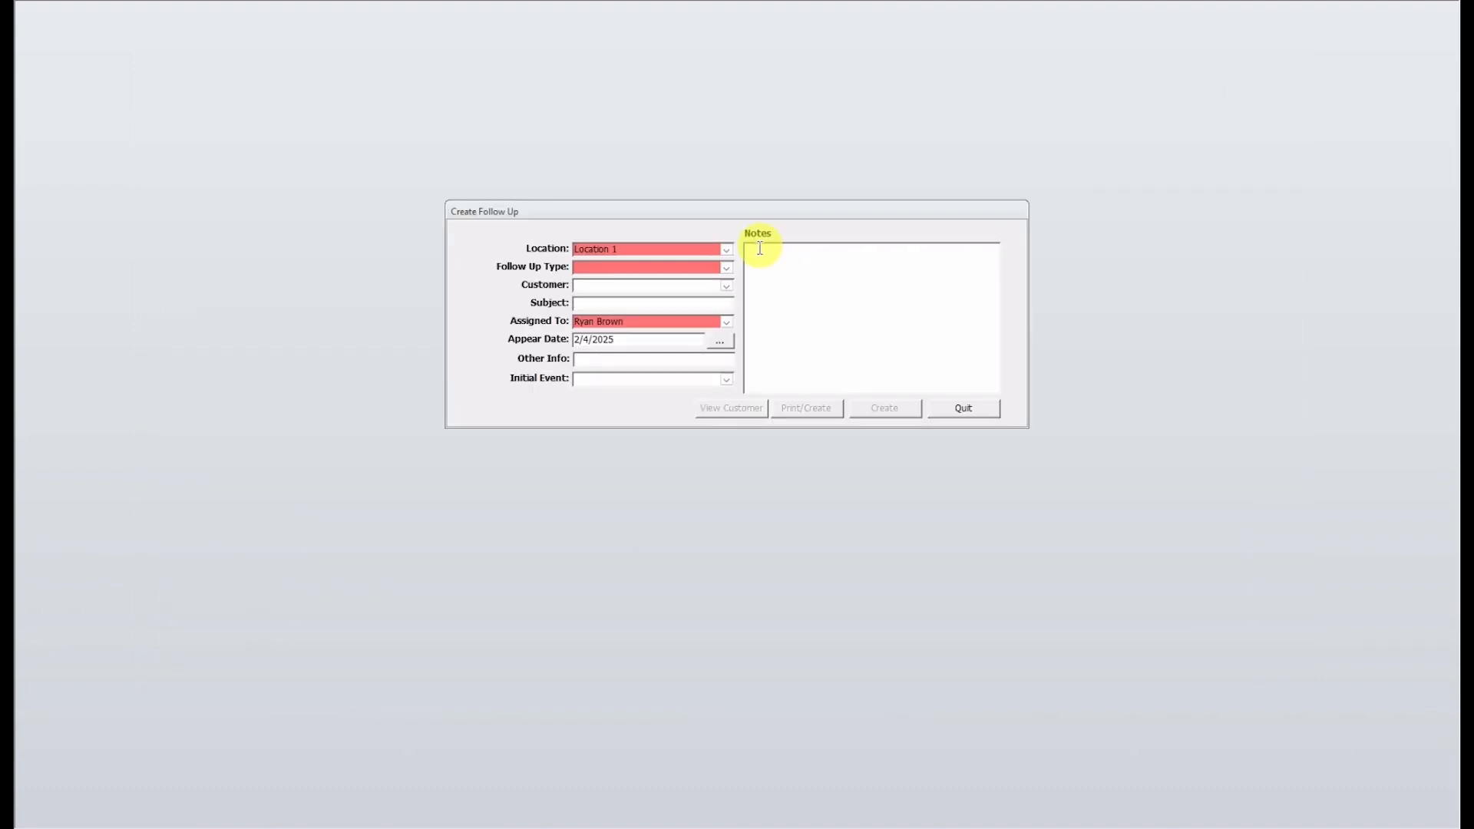
pyautogui.click(726, 267)
pyautogui.click(659, 282)
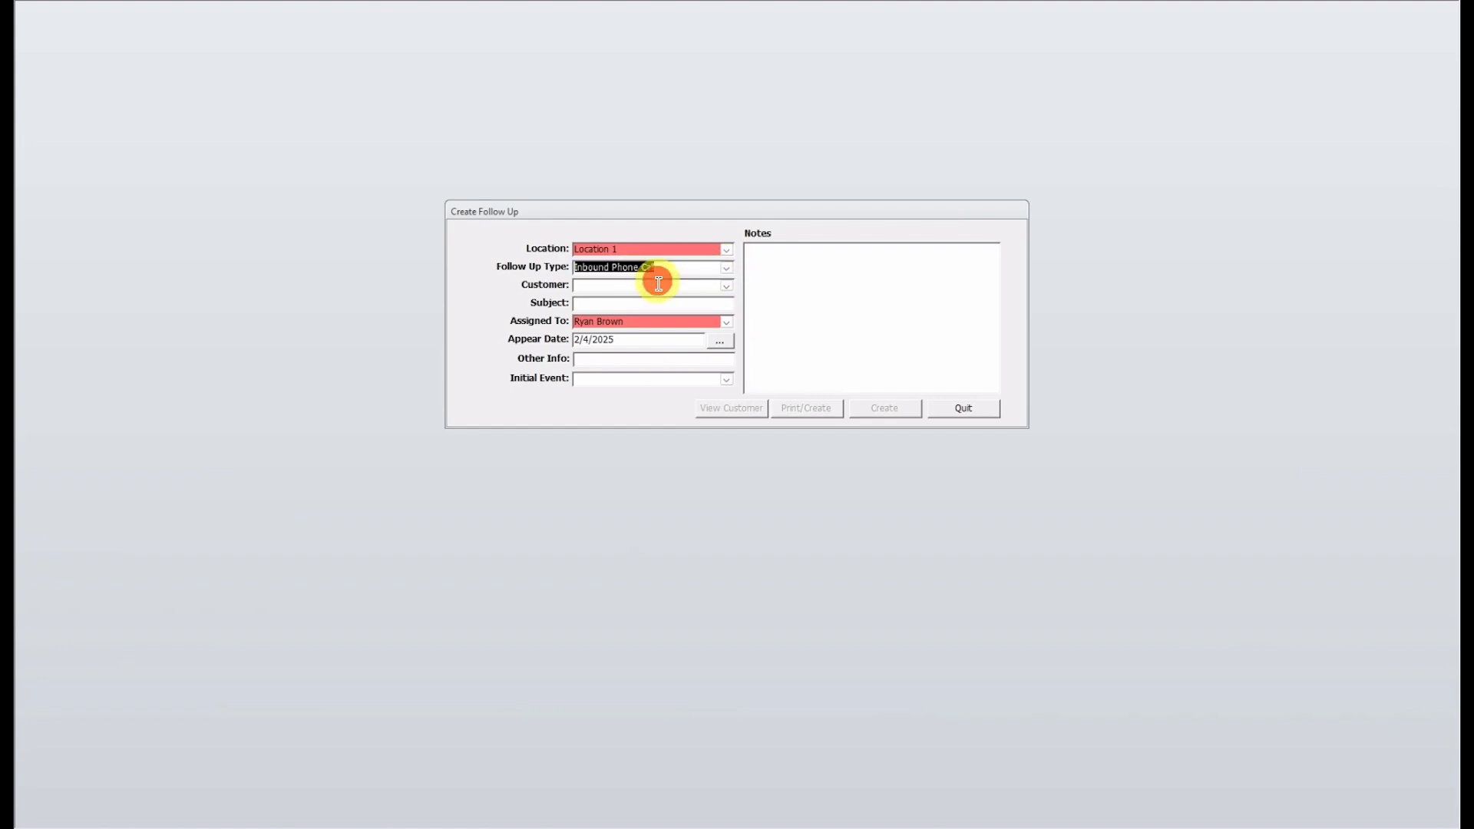
pyautogui.click(727, 286)
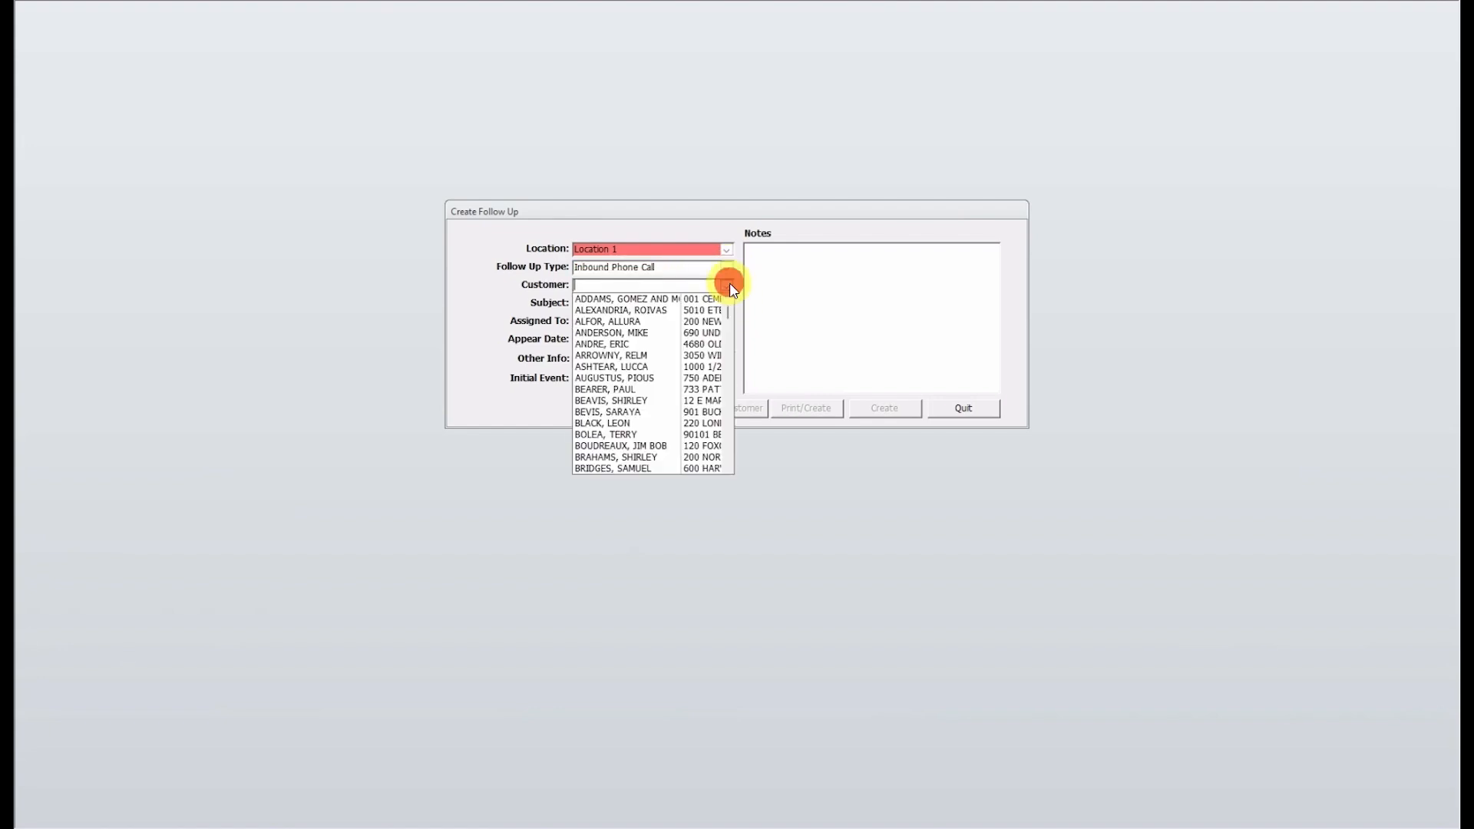
pyautogui.click(651, 437)
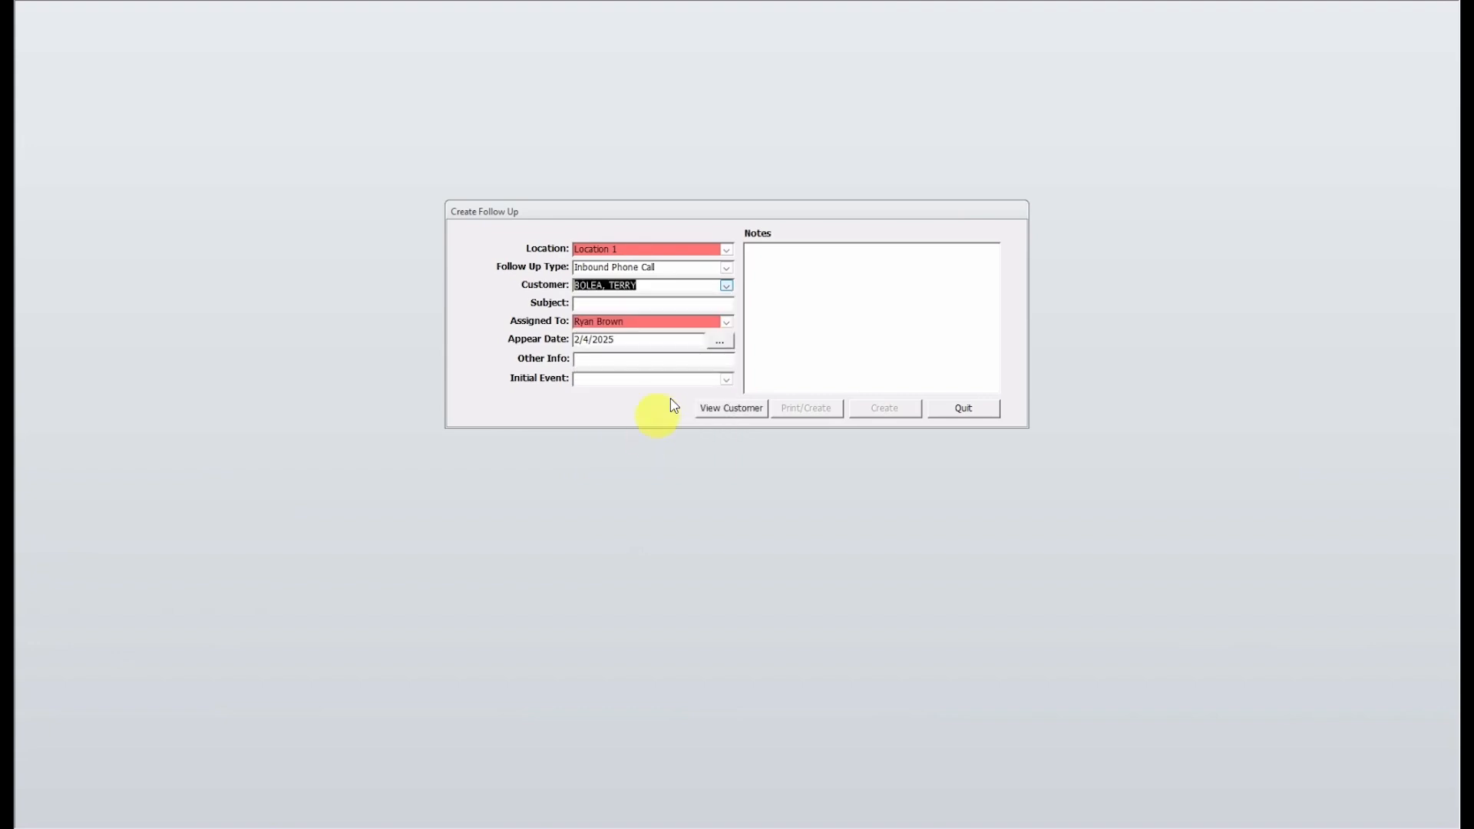
# - Enter the subject "Cx inquired about a sandchange" and assign the follow-up to the logged-in employee
pyautogui.click(586, 308)
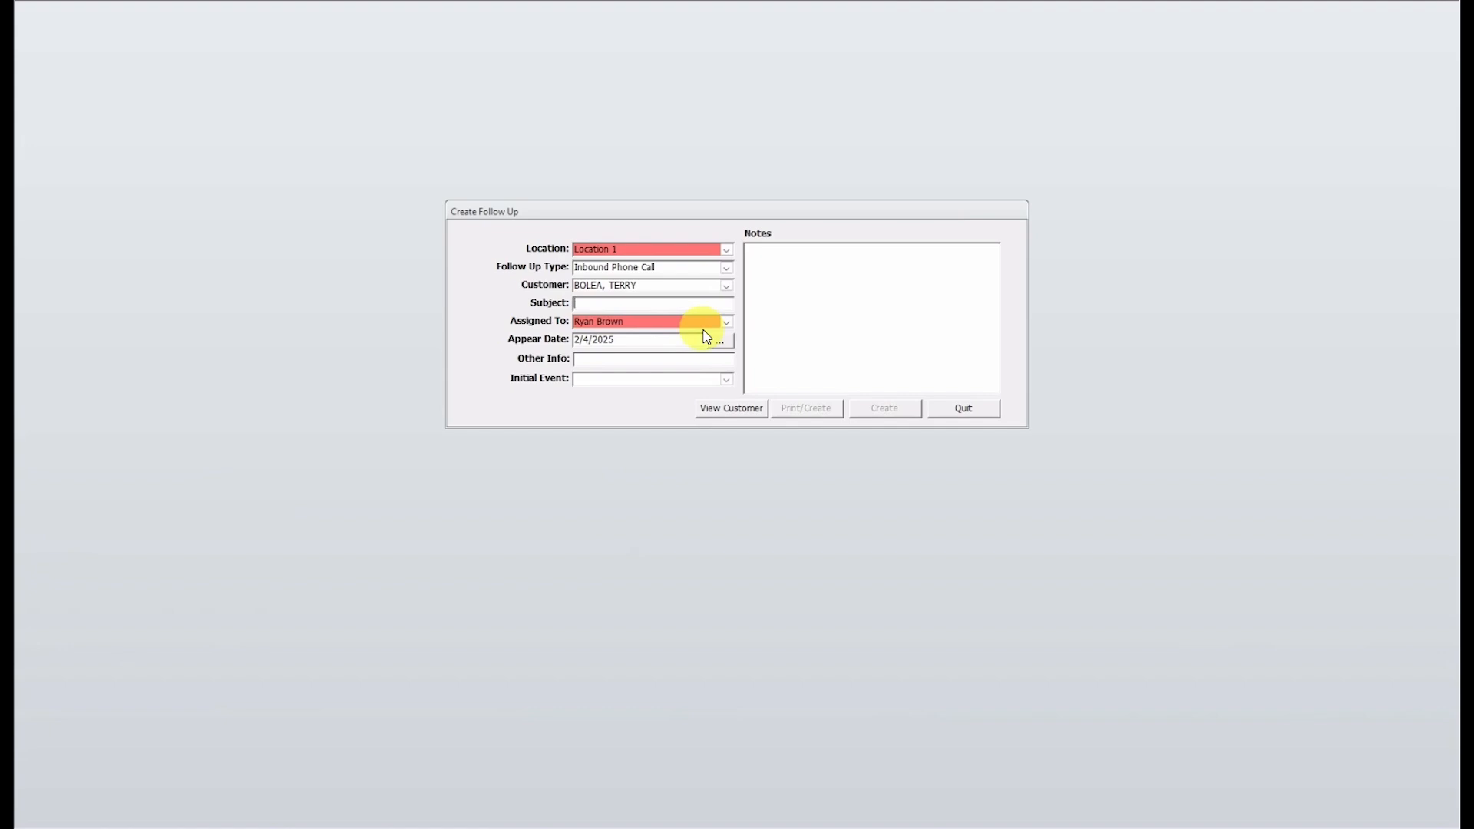
pyautogui.write('Cx inquired about a sandchange')
pyautogui.click(724, 321)
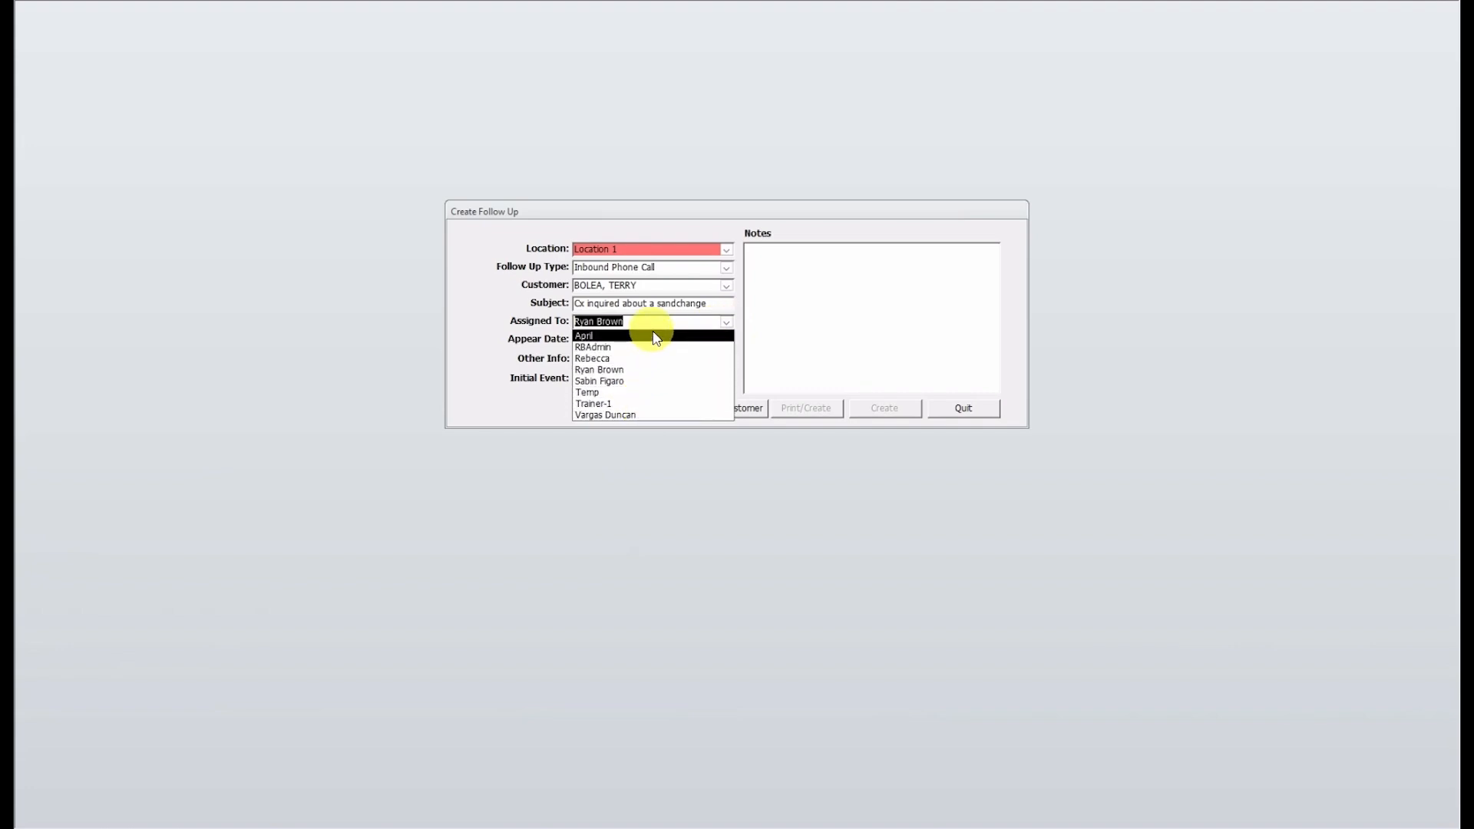
pyautogui.click(659, 371)
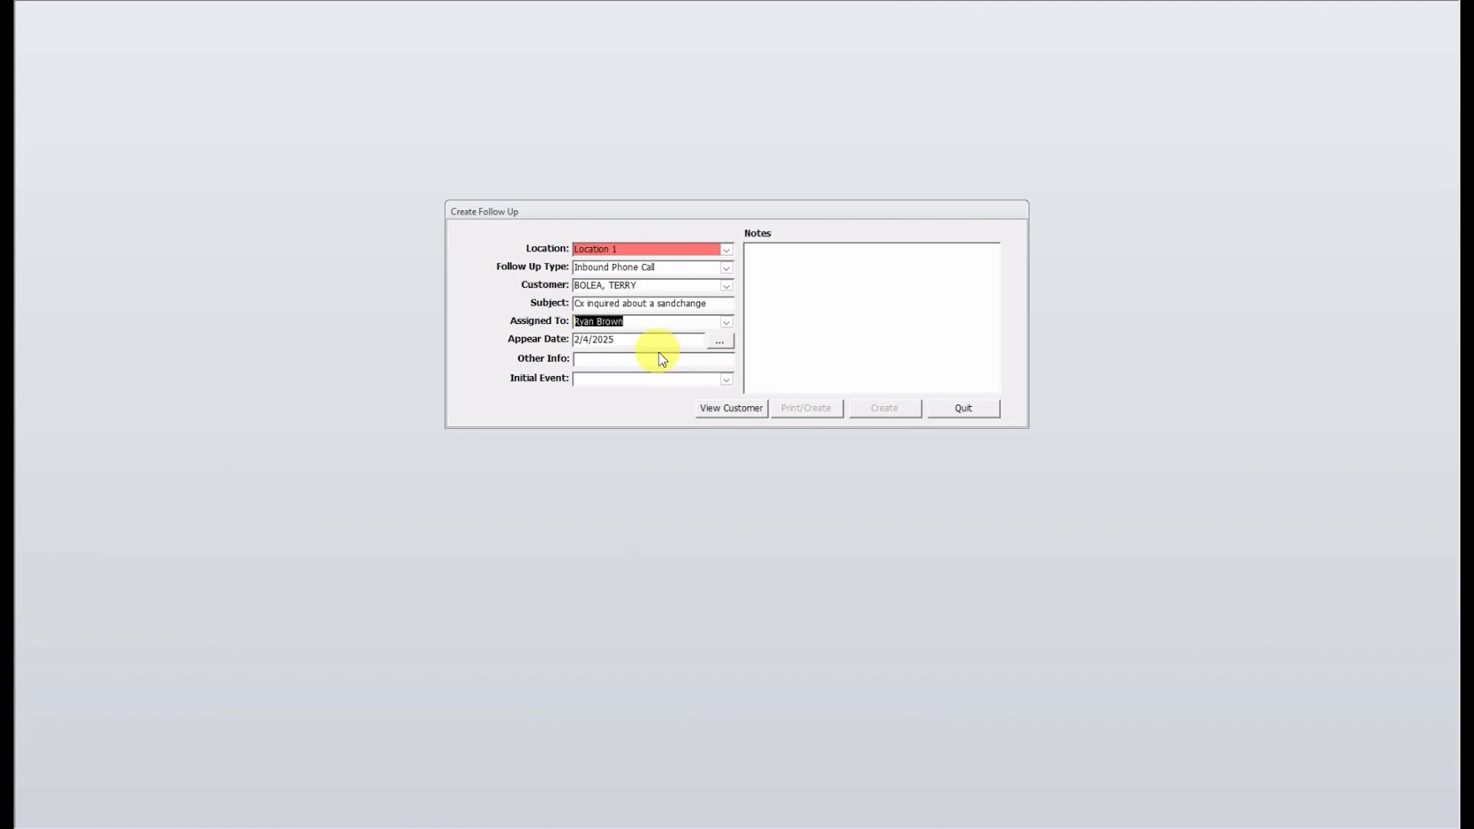
# - Create the follow-up for Location 1 with the initial event Inbound Phone Call and open it for editing
pyautogui.click(651, 363)
pyautogui.click(730, 378)
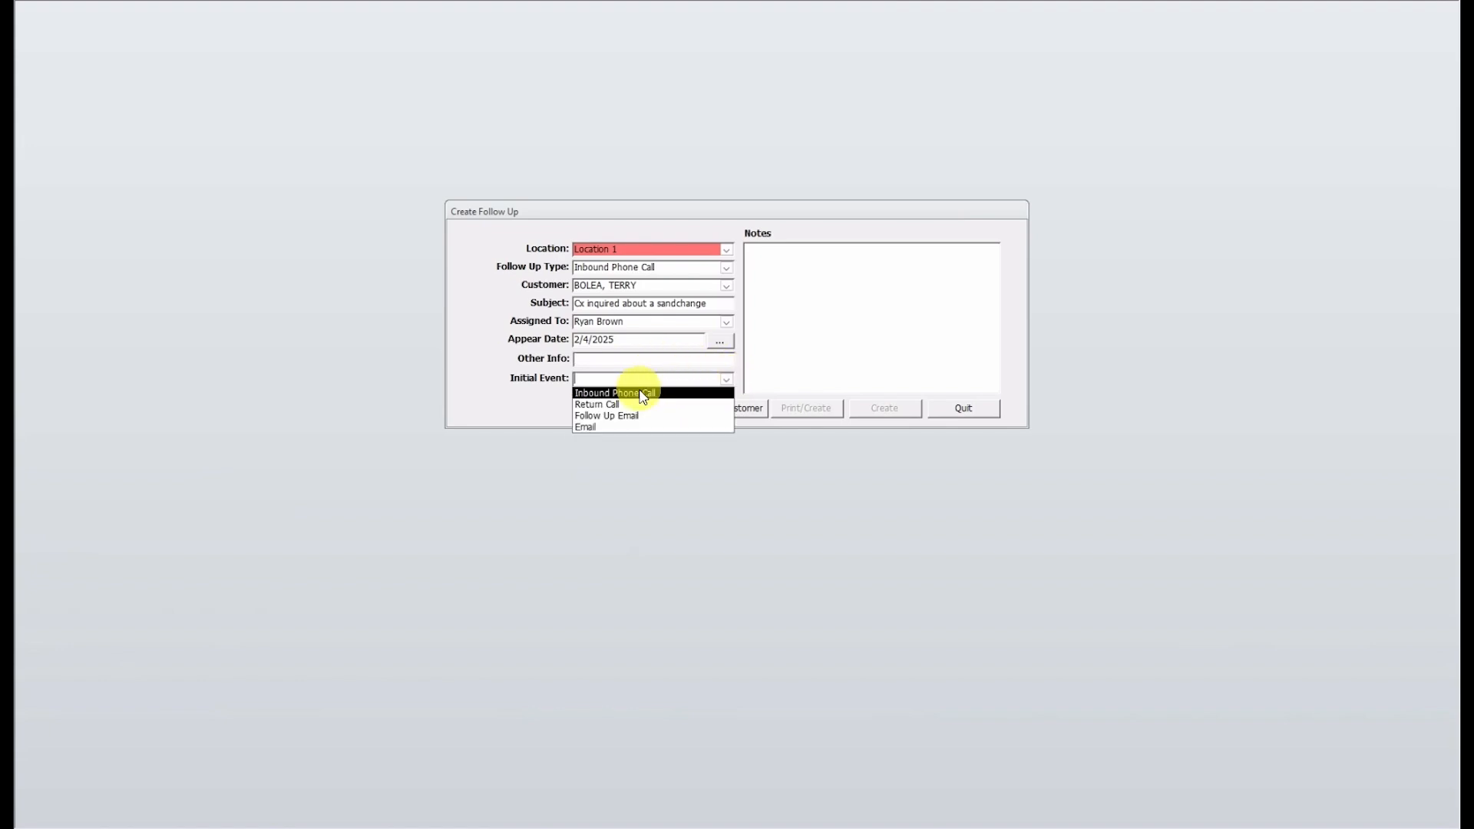
pyautogui.click(636, 389)
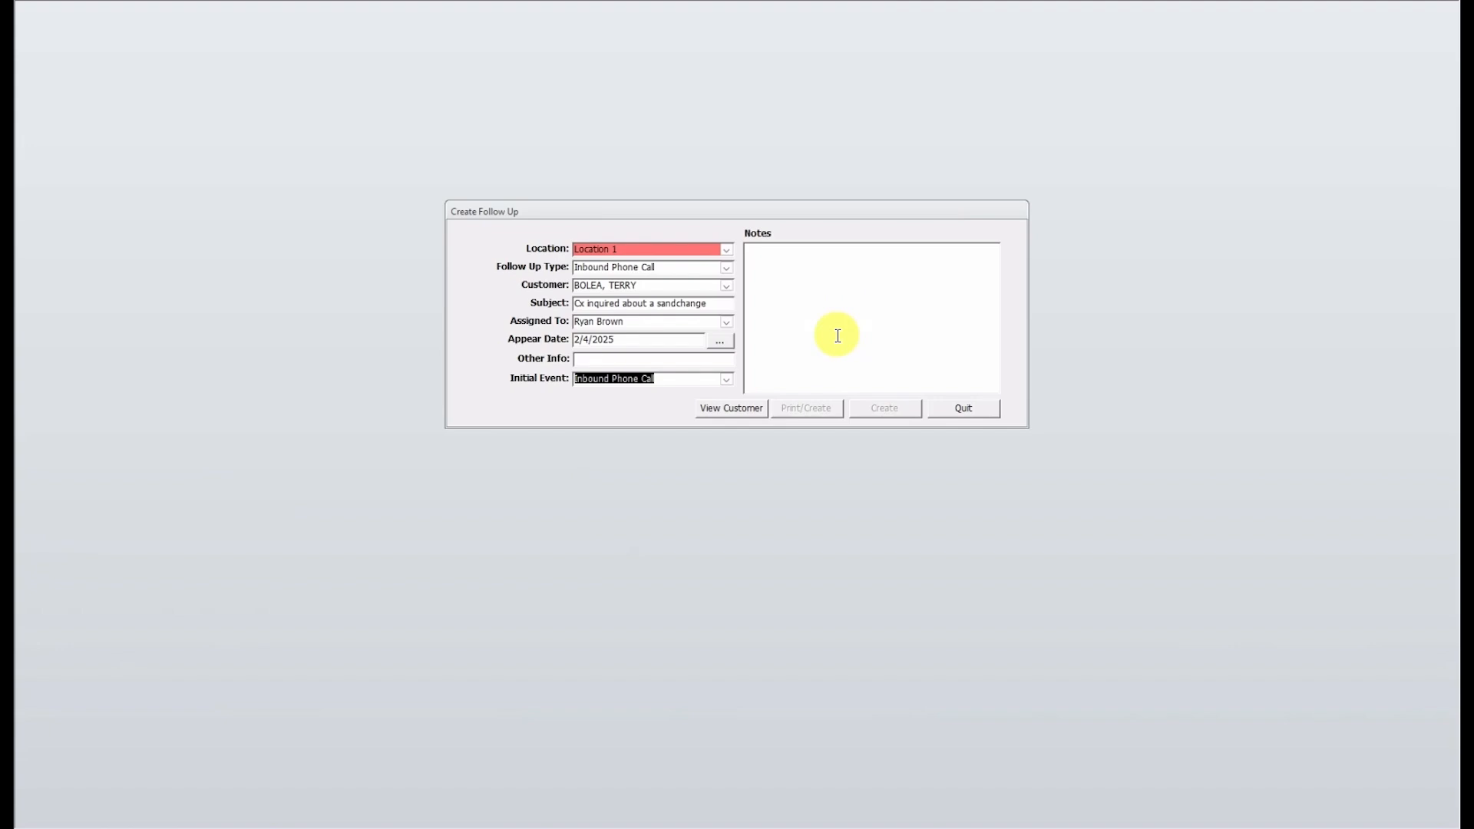
pyautogui.click(726, 250)
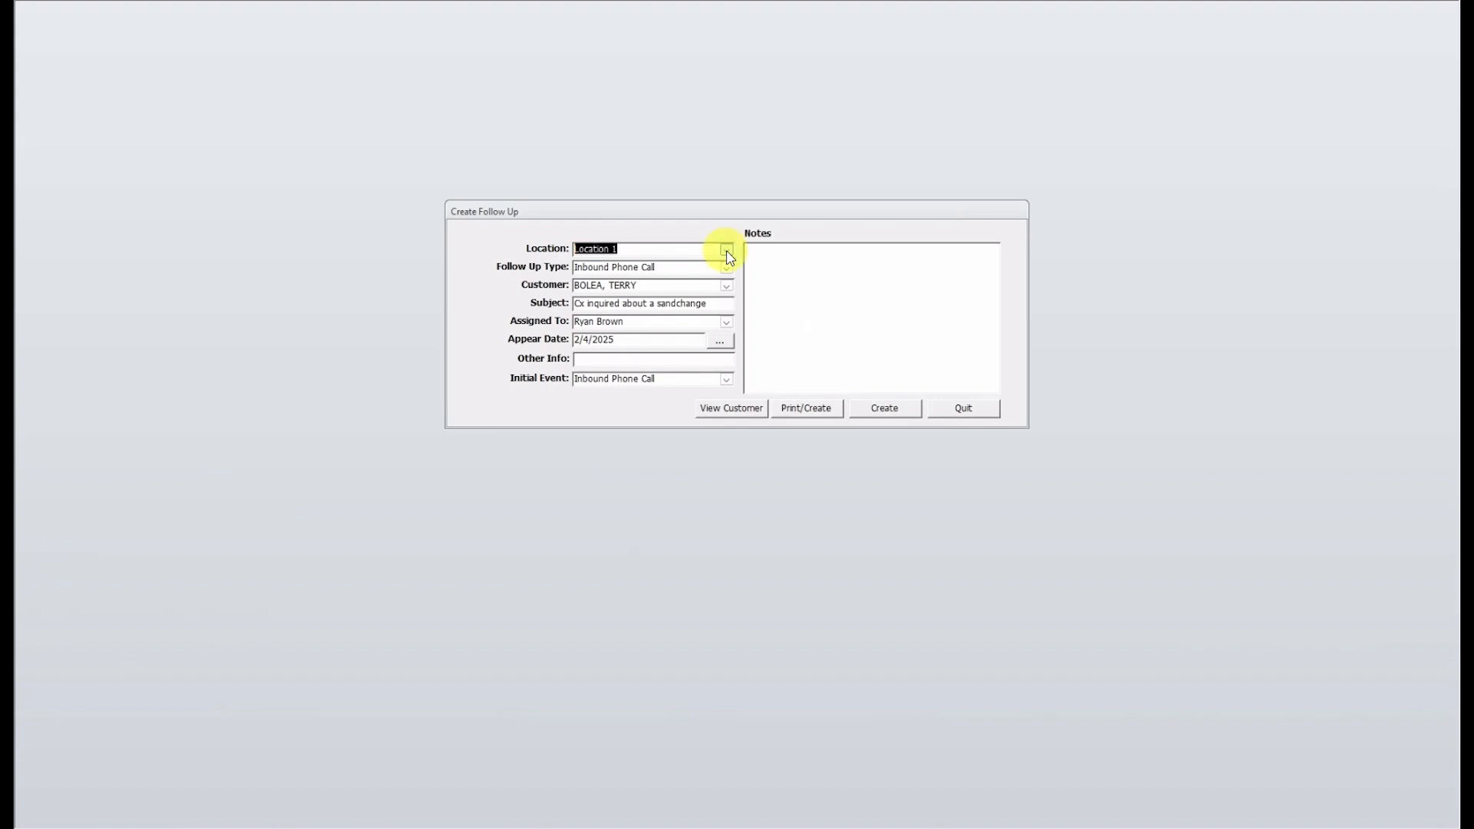
pyautogui.click(728, 253)
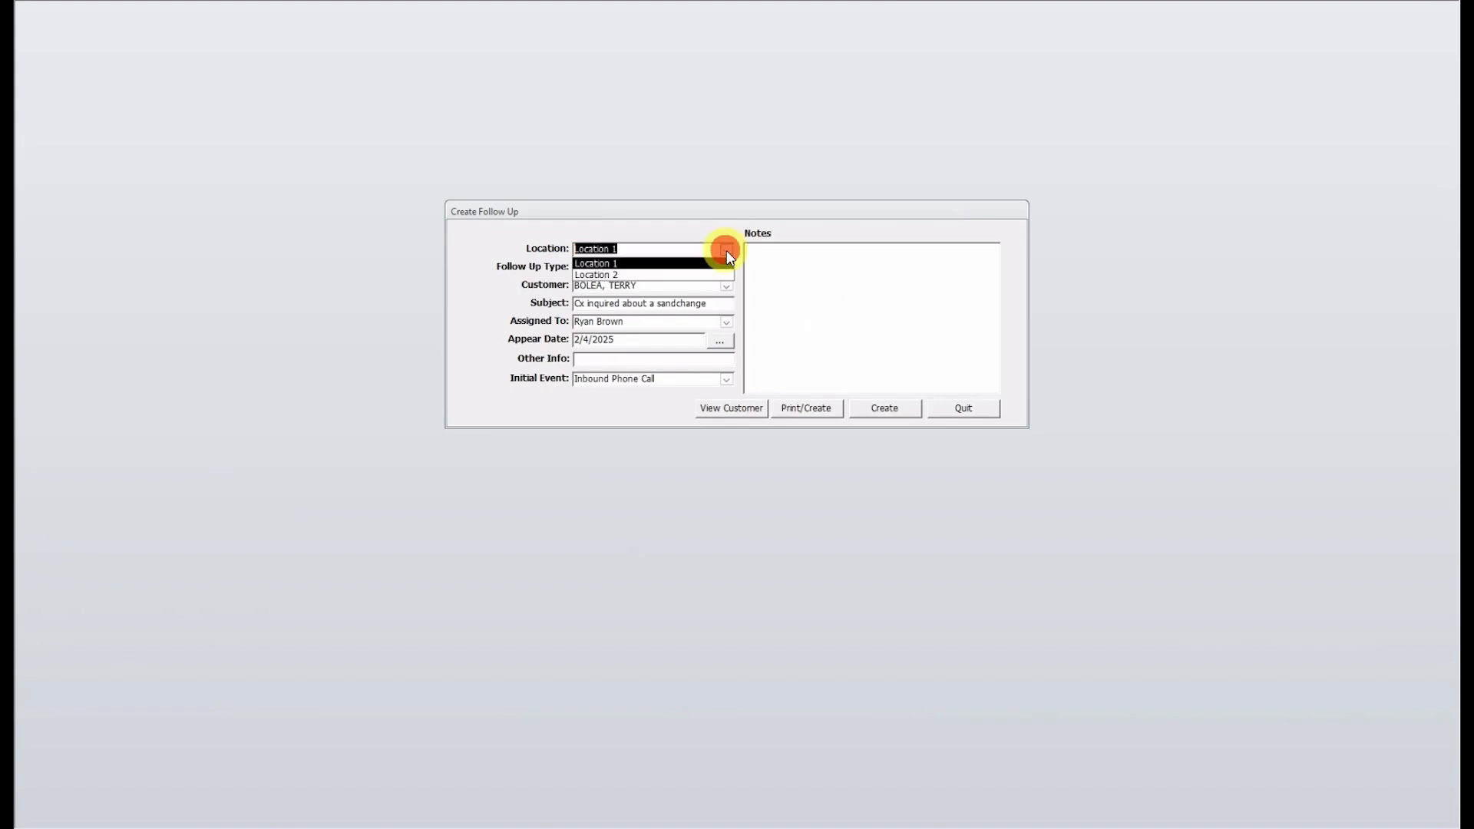
pyautogui.click(618, 265)
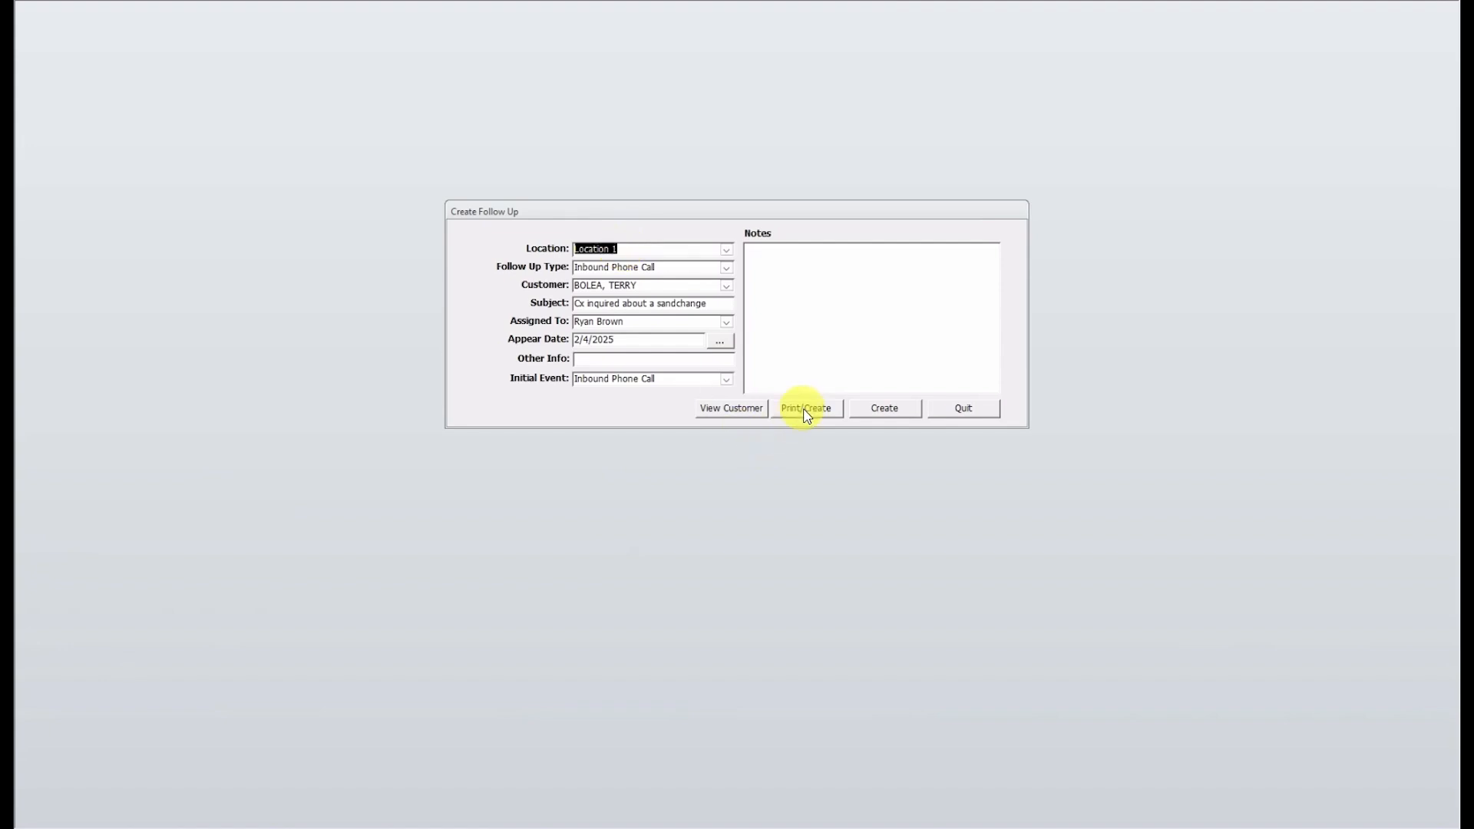
pyautogui.click(885, 410)
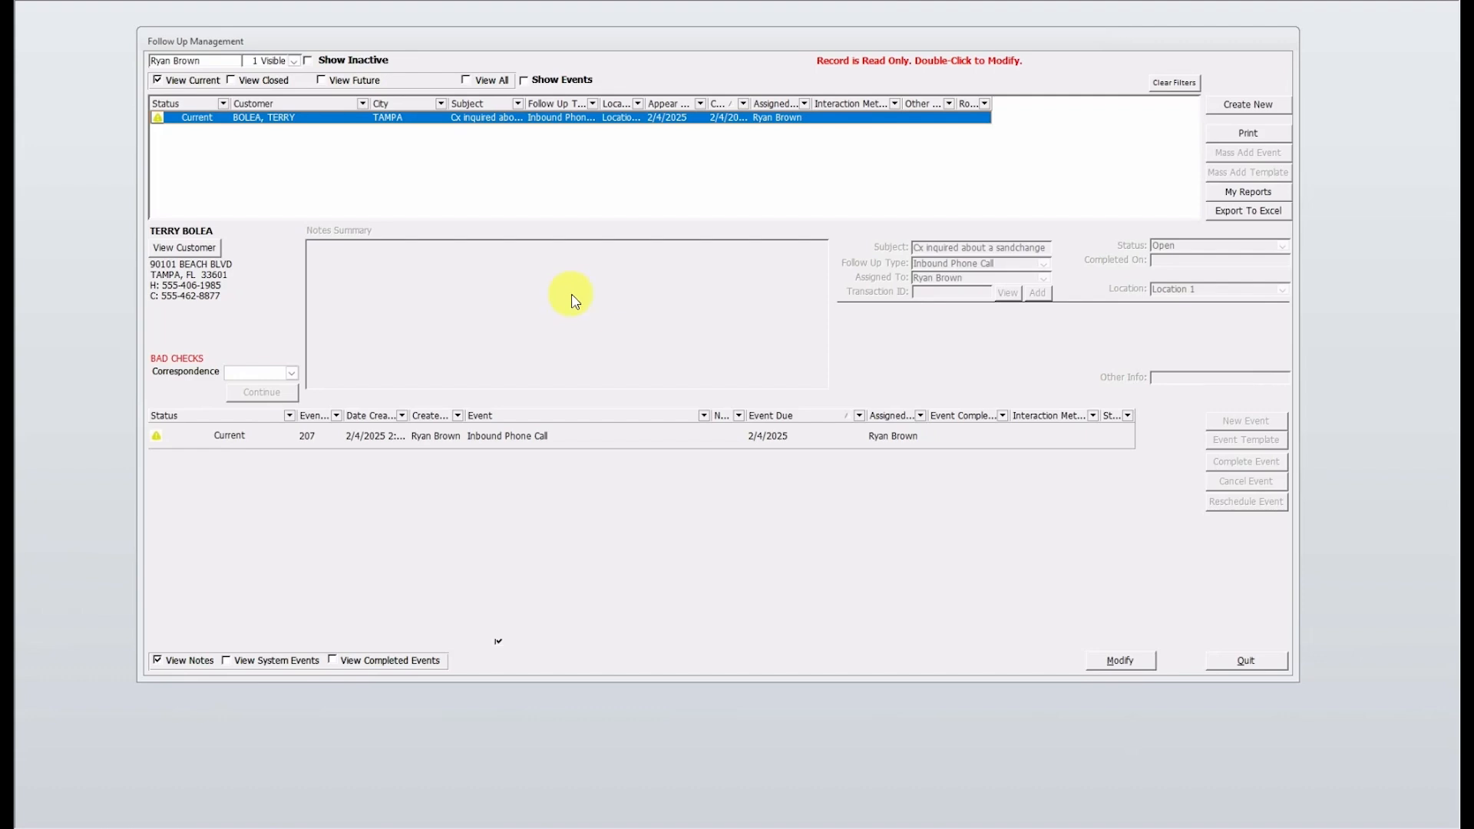
pyautogui.doubleClick(488, 125)
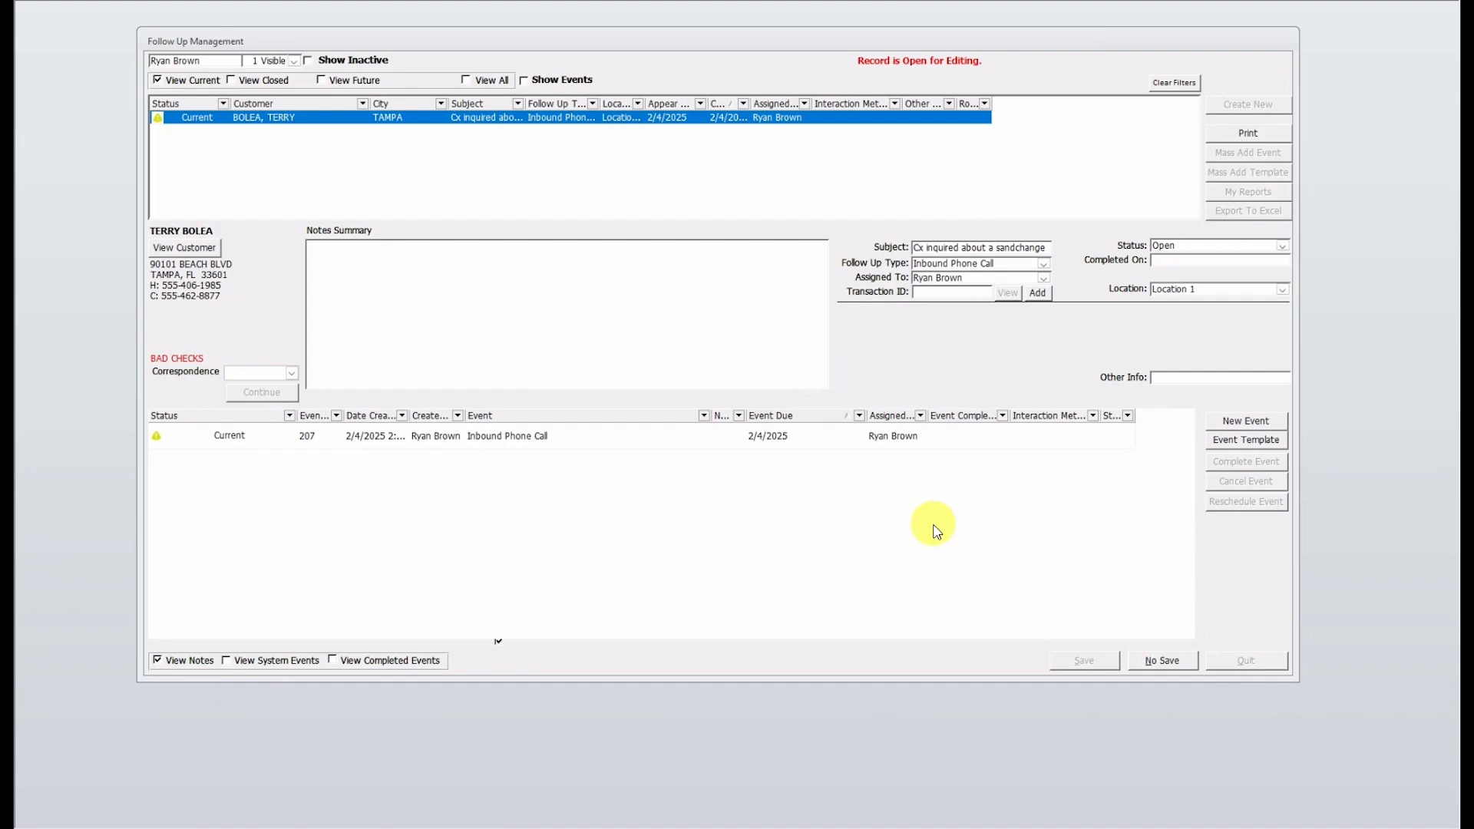
# - Examine the dynamic event choices available for a new event without creating one
pyautogui.click(1246, 421)
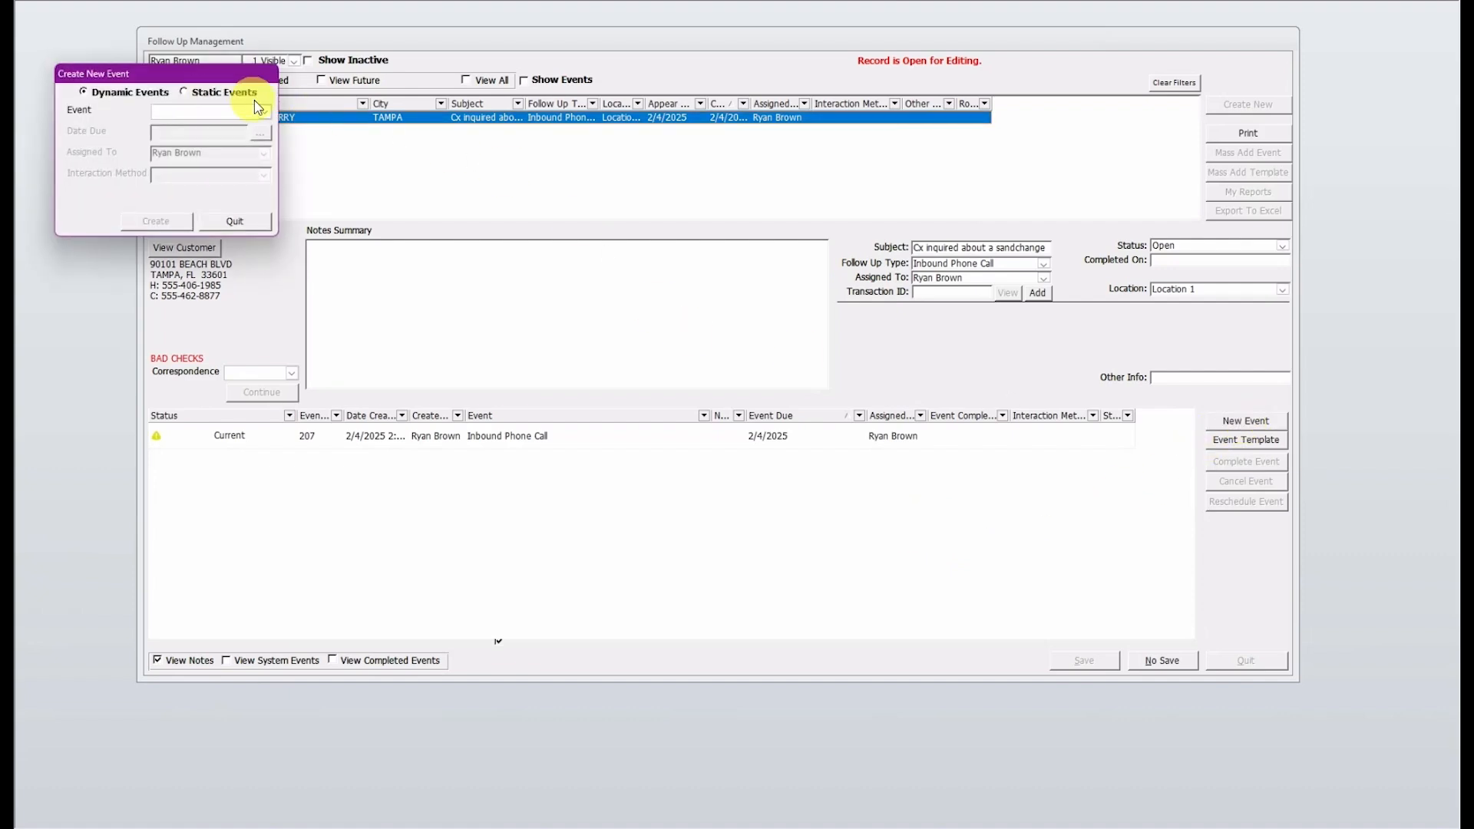
pyautogui.click(266, 113)
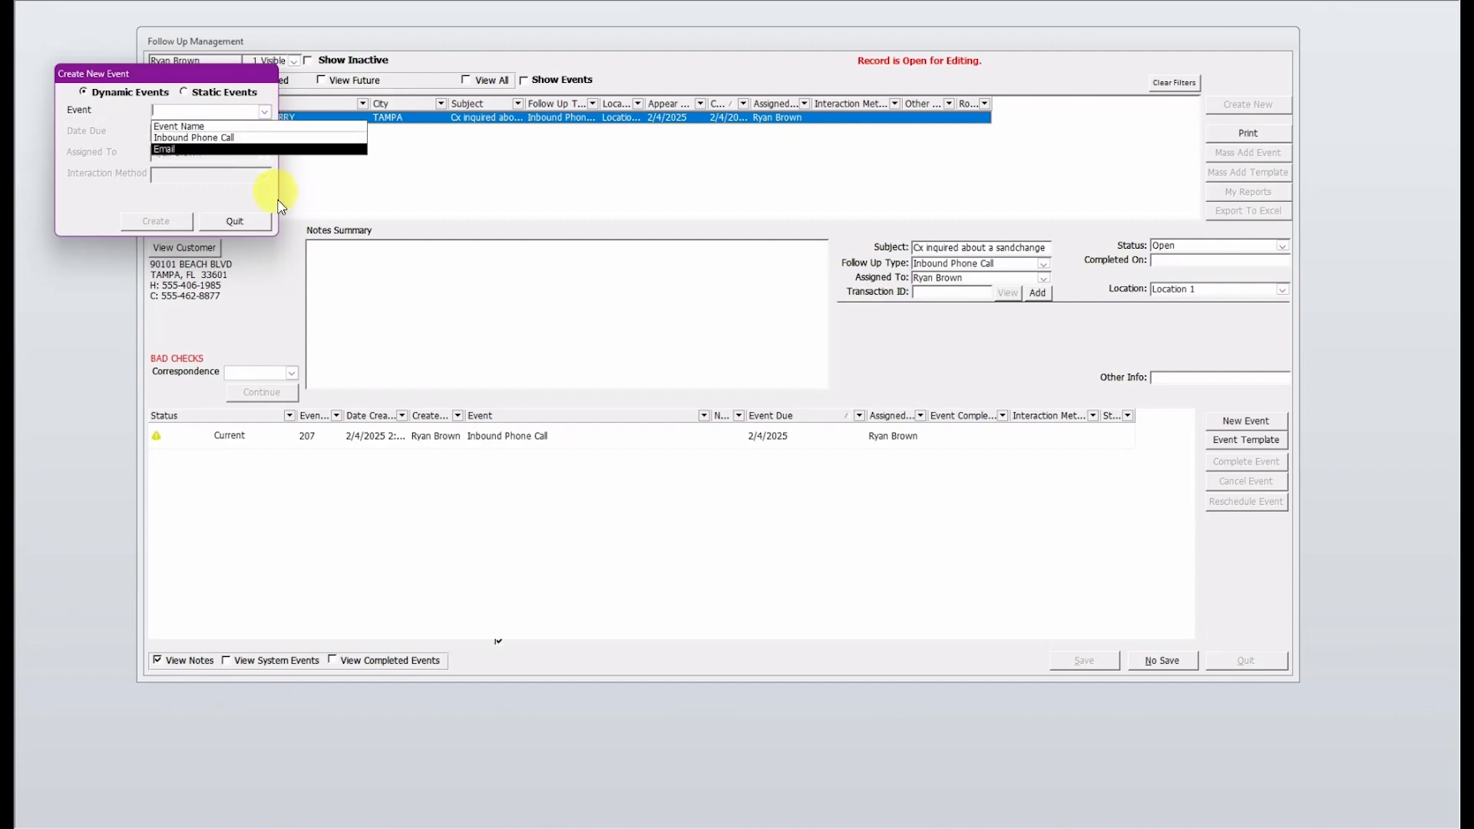
pyautogui.click(238, 219)
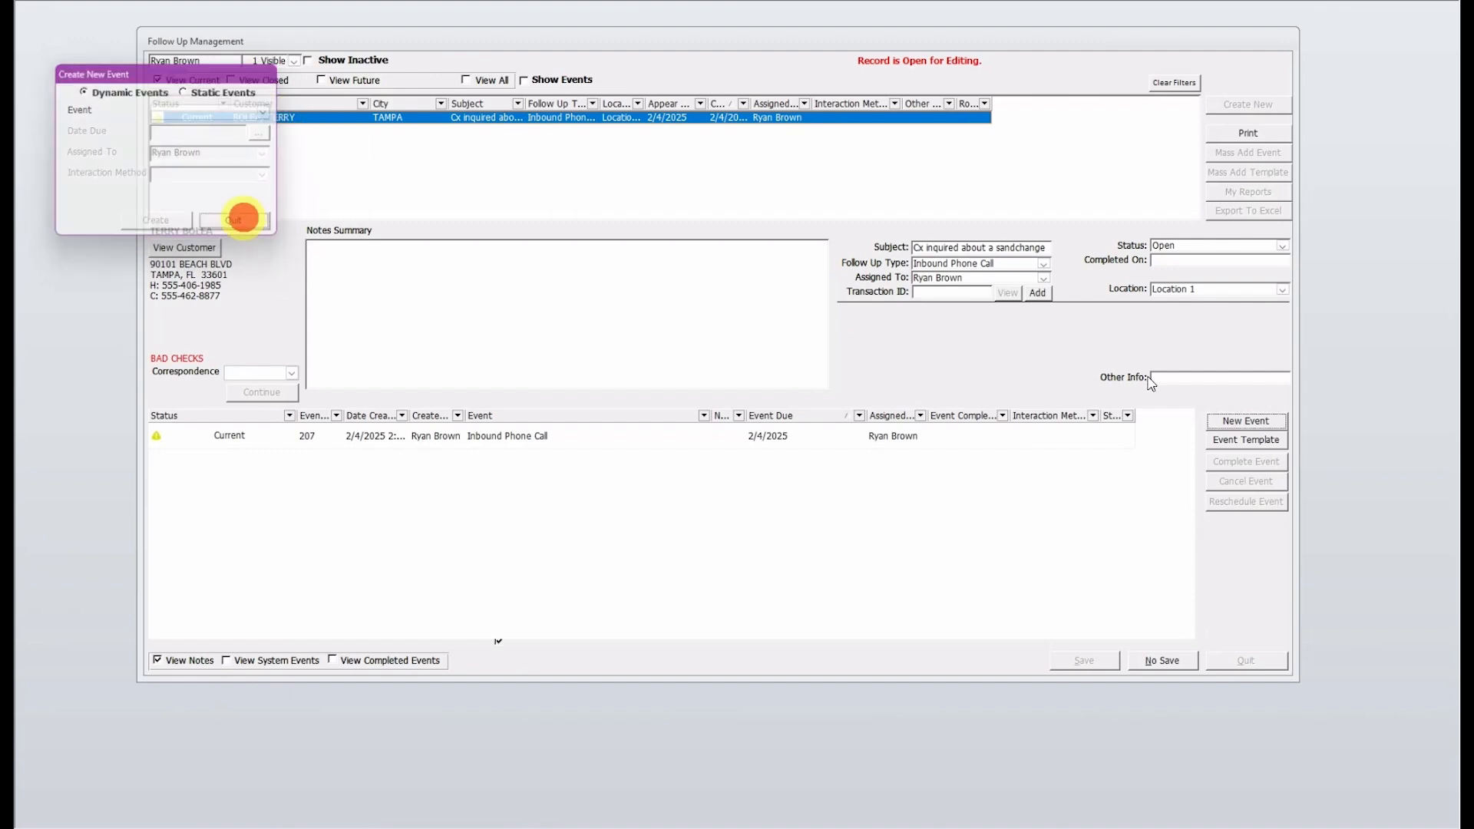
# - Add only the Return Call and Follow Up Email events from the Inbound Phone Call event template
pyautogui.click(1228, 439)
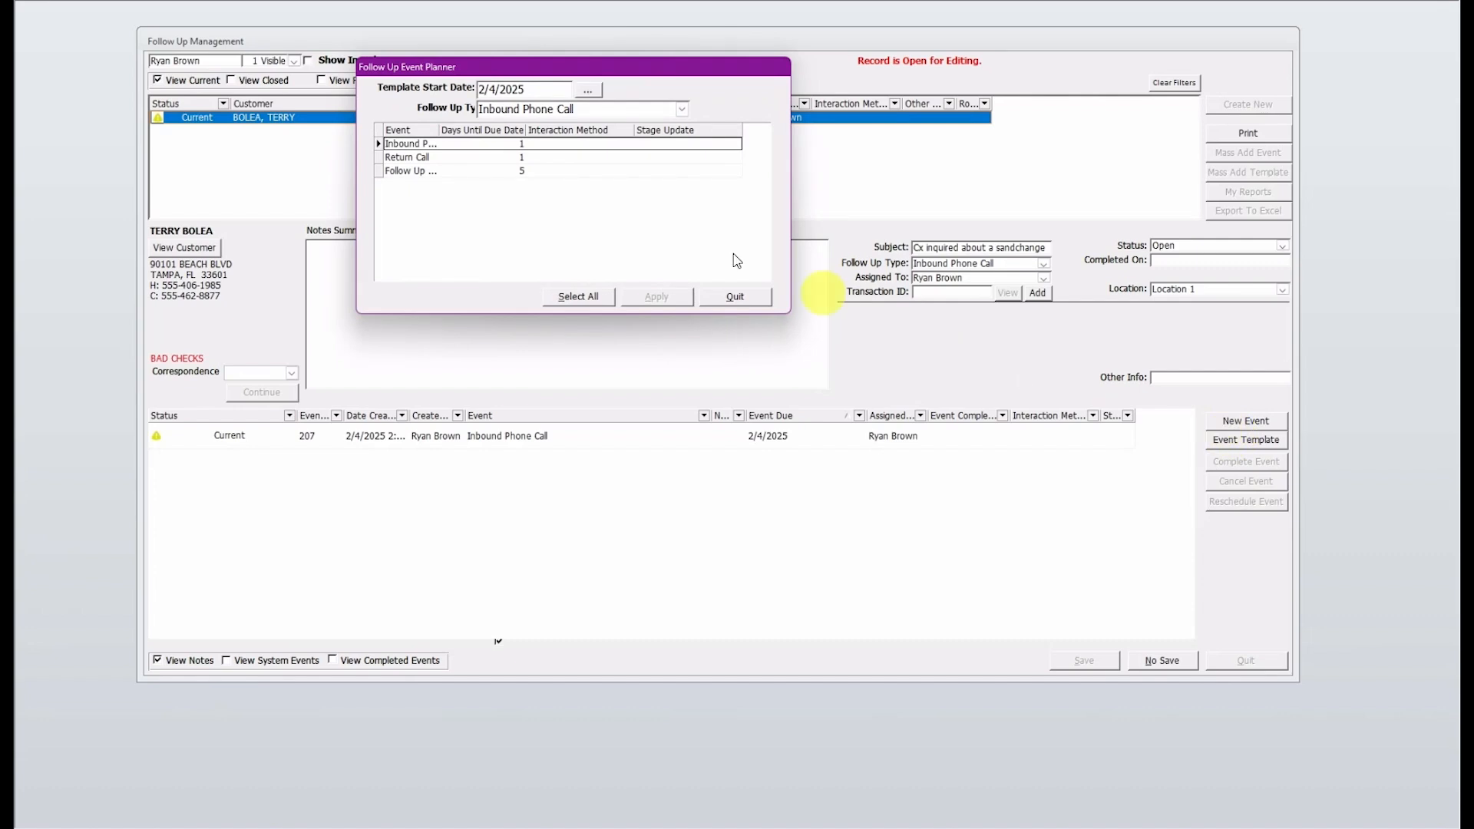
pyautogui.click(577, 296)
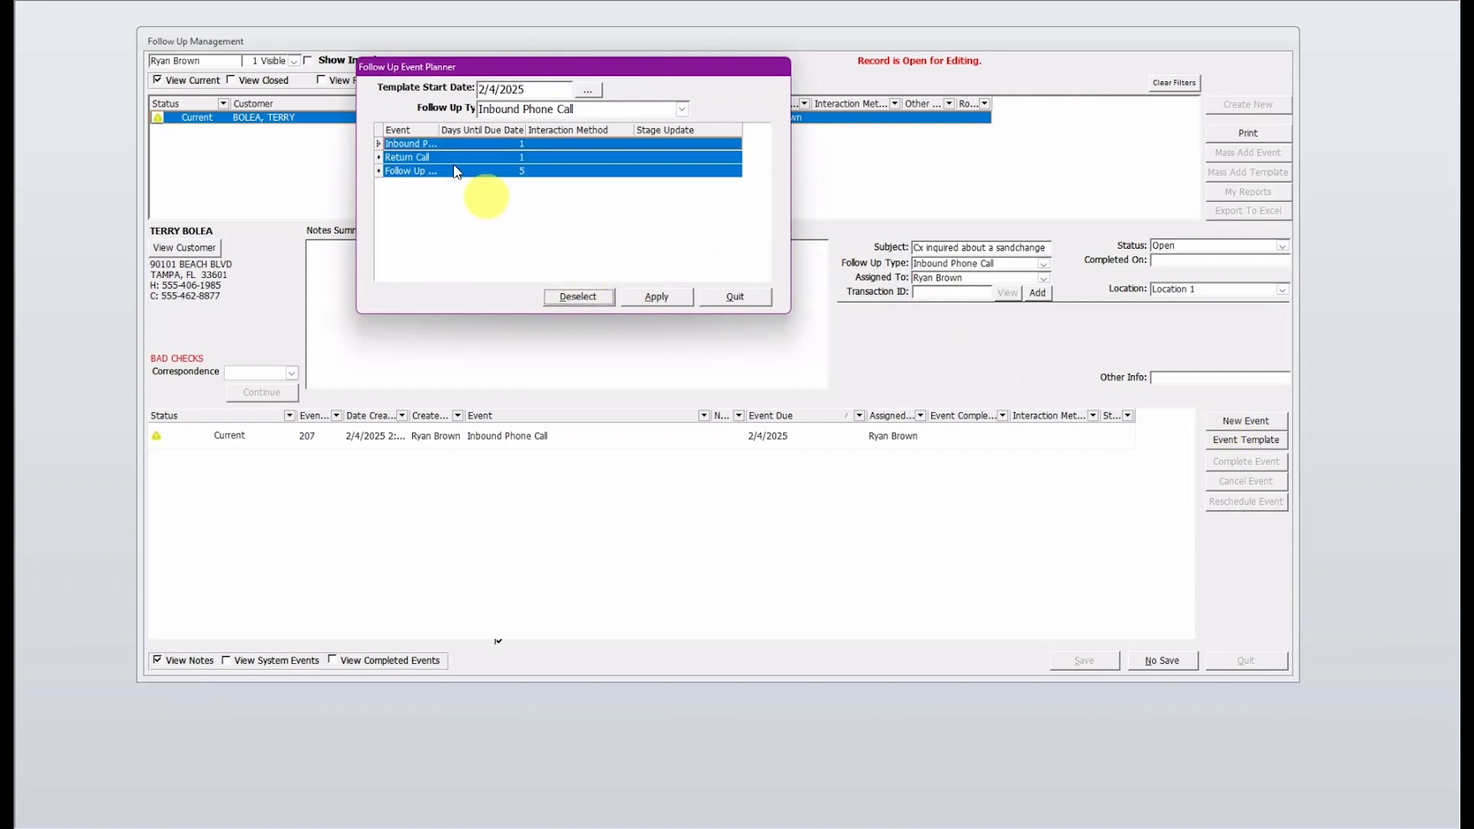
pyautogui.keyDown('ctrl'); pyautogui.click(413, 144); pyautogui.keyUp('ctrl')
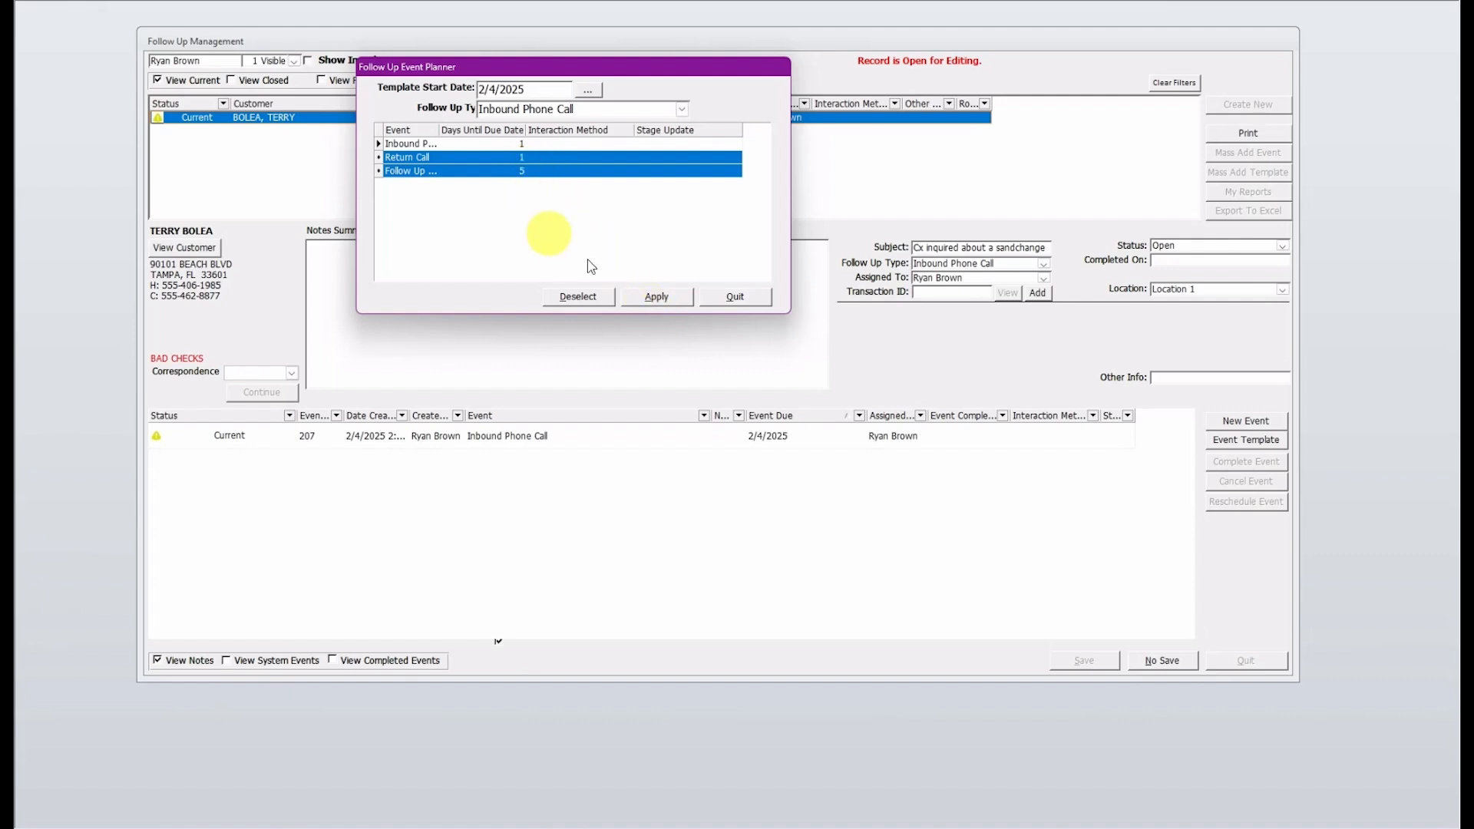
pyautogui.click(651, 299)
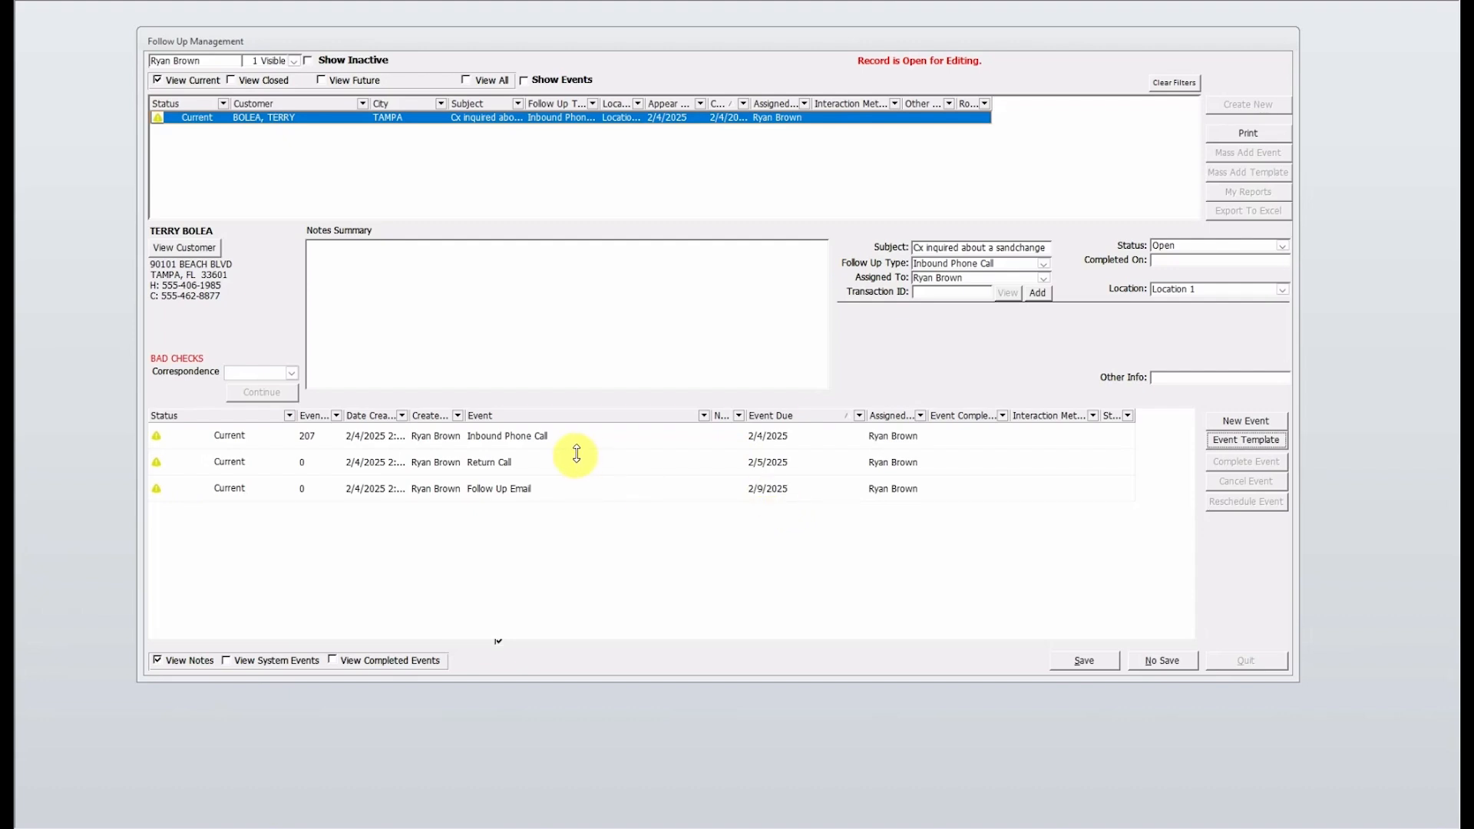
# - Set the Inbound Phone Call event's interaction method to E-Mail and complete the event
pyautogui.click(616, 443)
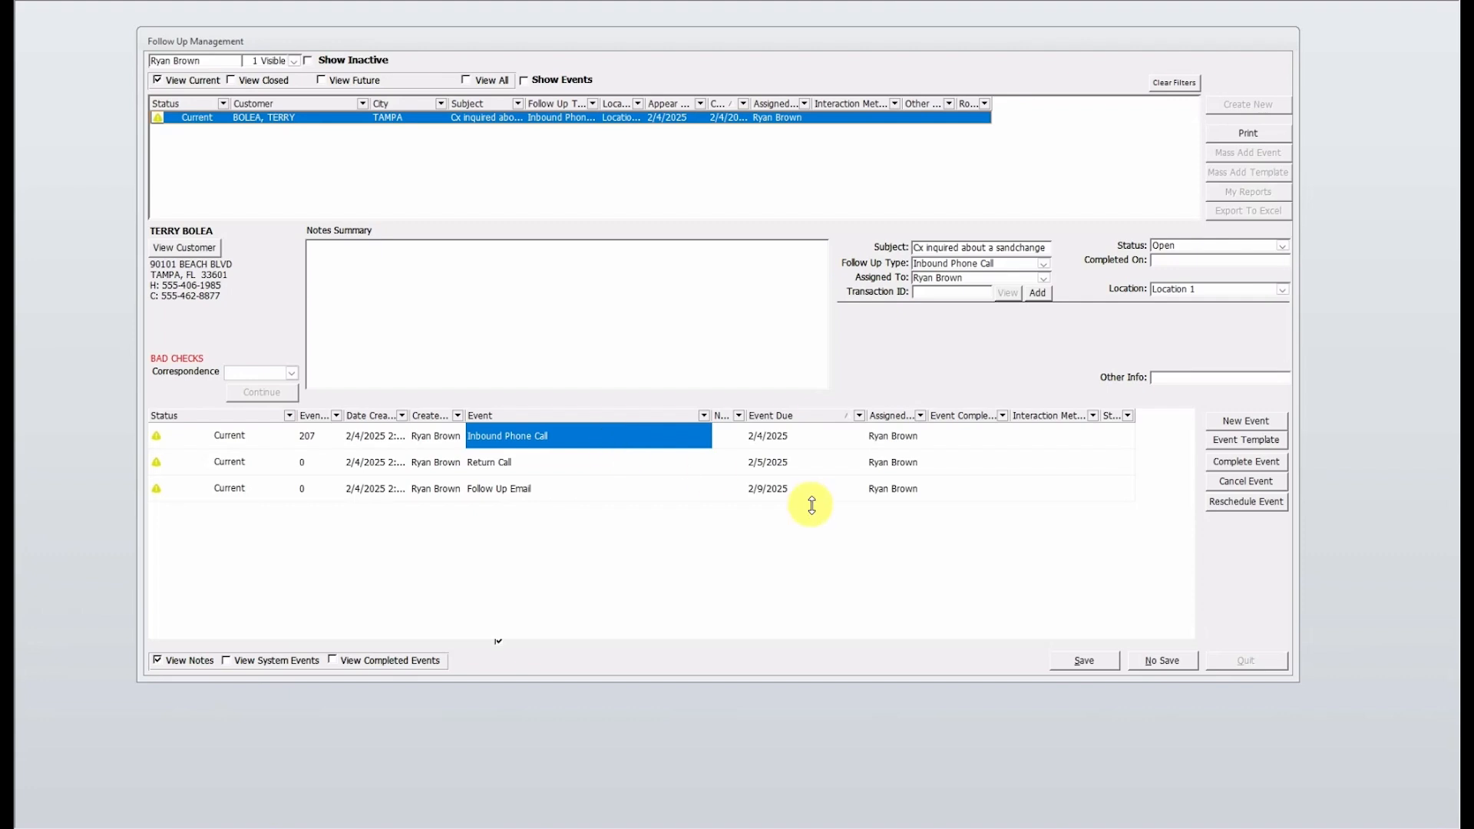
pyautogui.click(1093, 436)
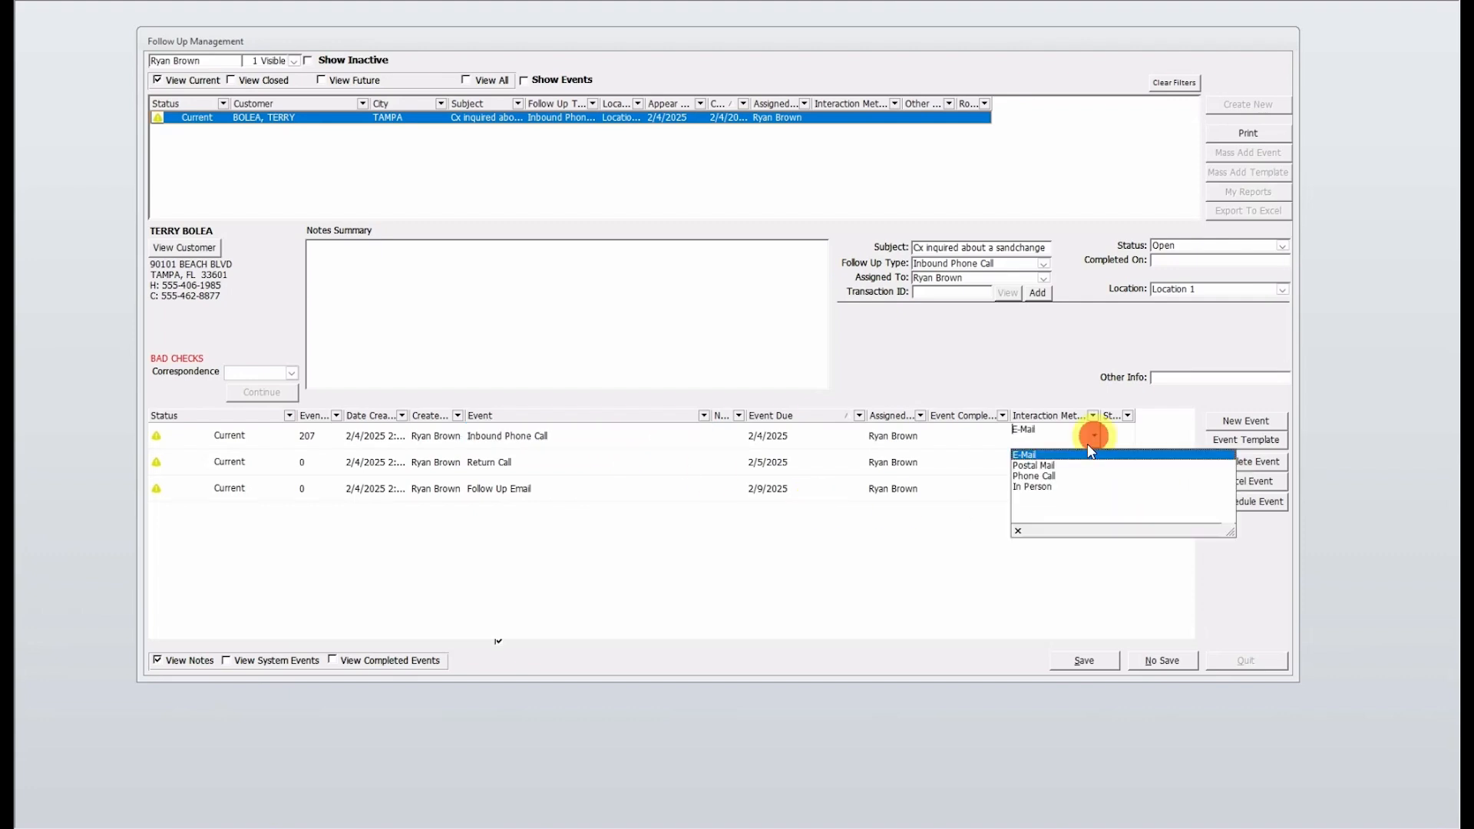
pyautogui.click(1048, 454)
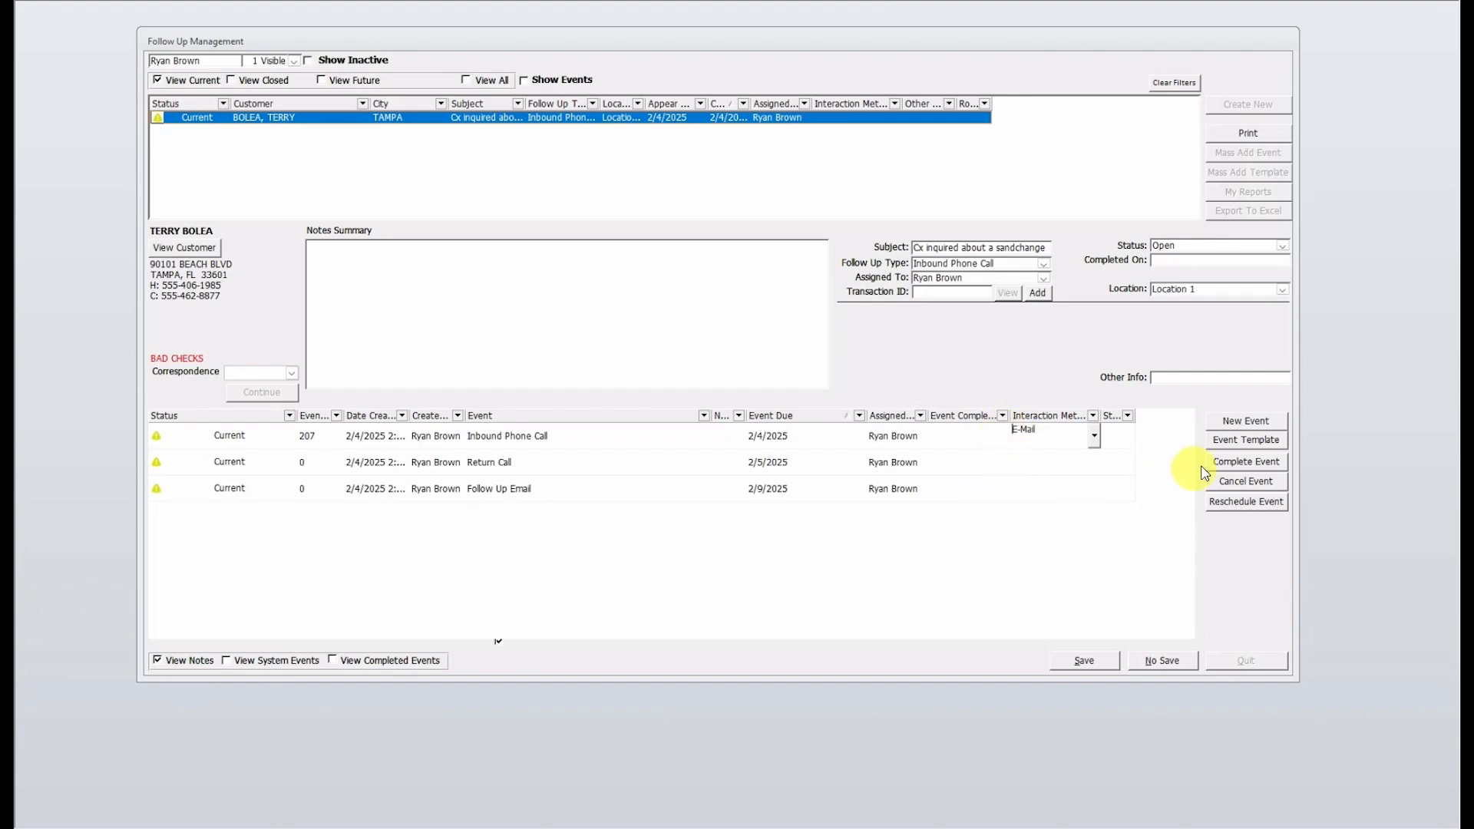
pyautogui.click(1225, 467)
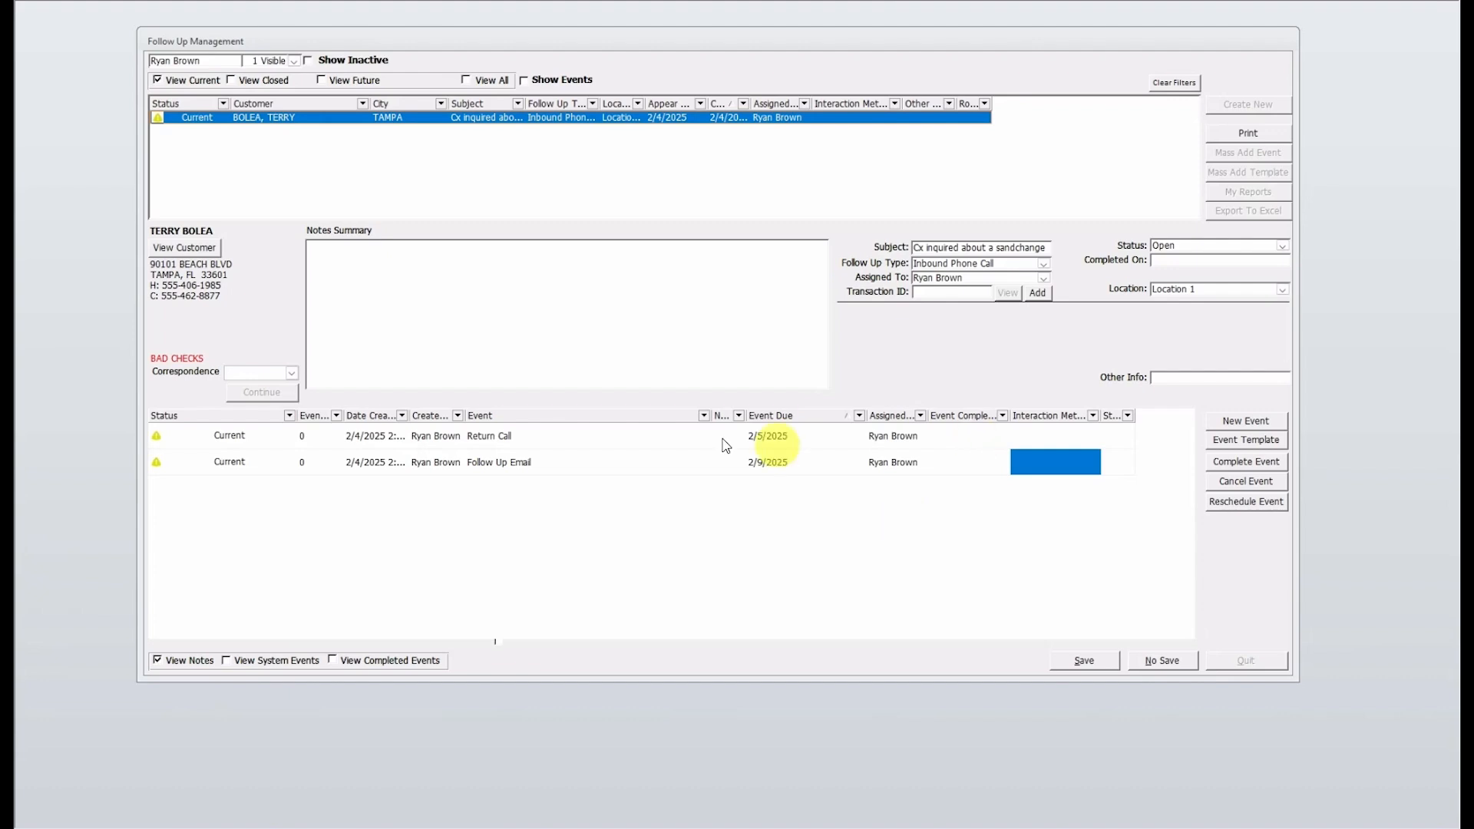
# - Complete the Return Call event with future events rescheduled by 1 day, and complete the Follow Up Email event
pyautogui.click(525, 438)
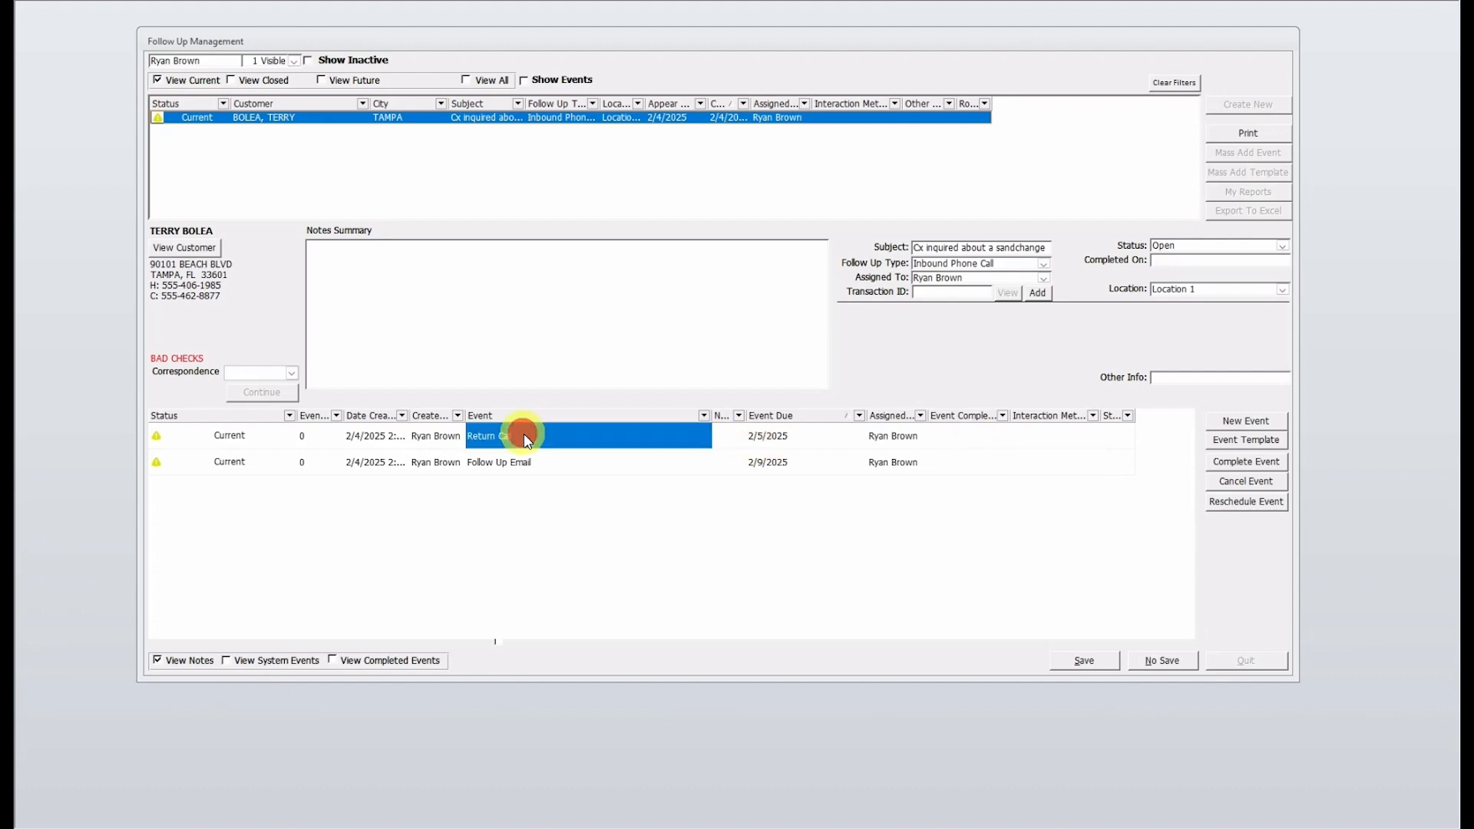
pyautogui.click(1239, 465)
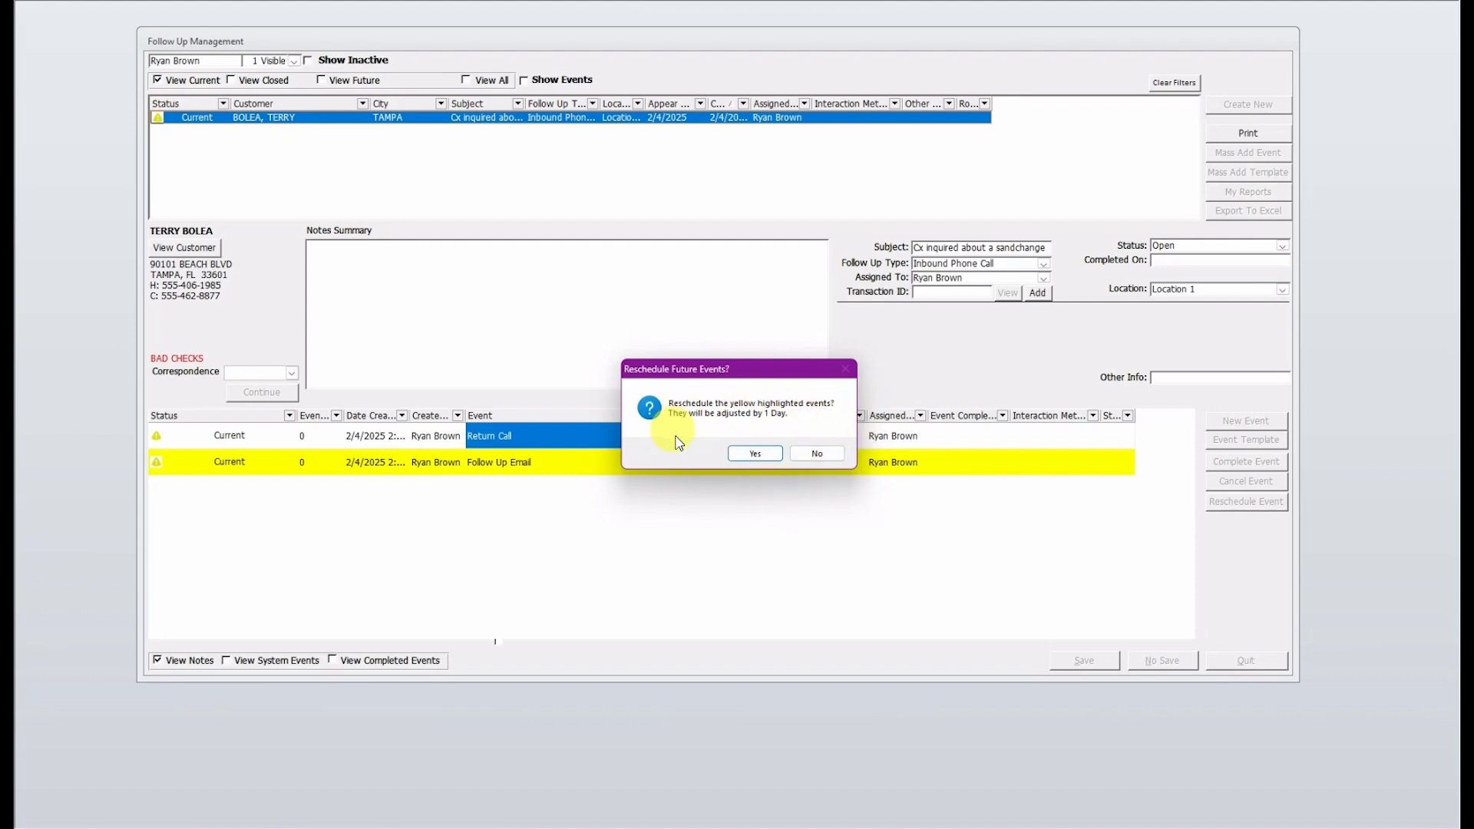
pyautogui.click(765, 452)
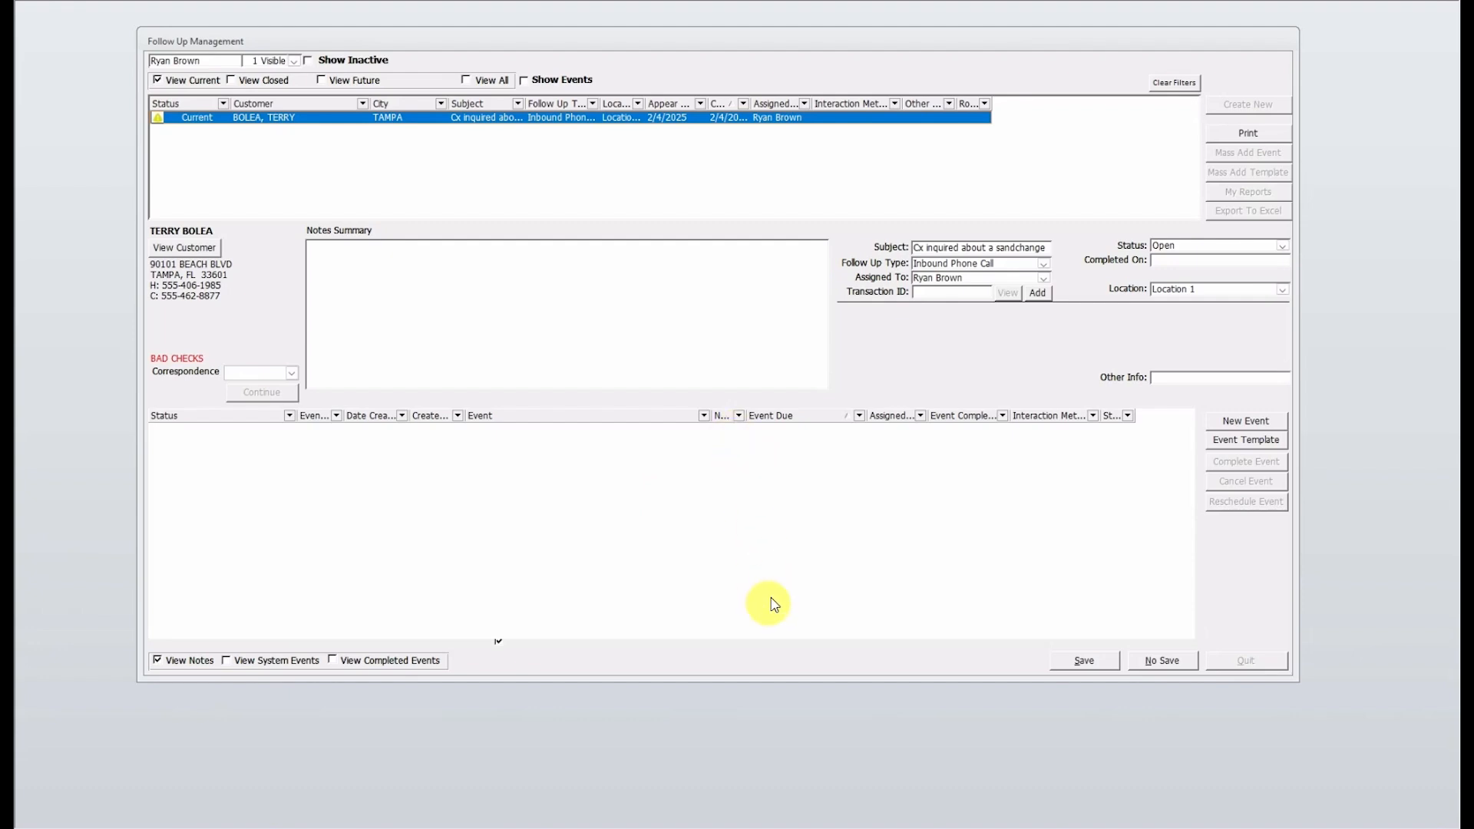
# - Set the follow-up's status to Closed, save it with an employee chosen to receive the message, and leave Follow Up Management
pyautogui.click(1196, 245)
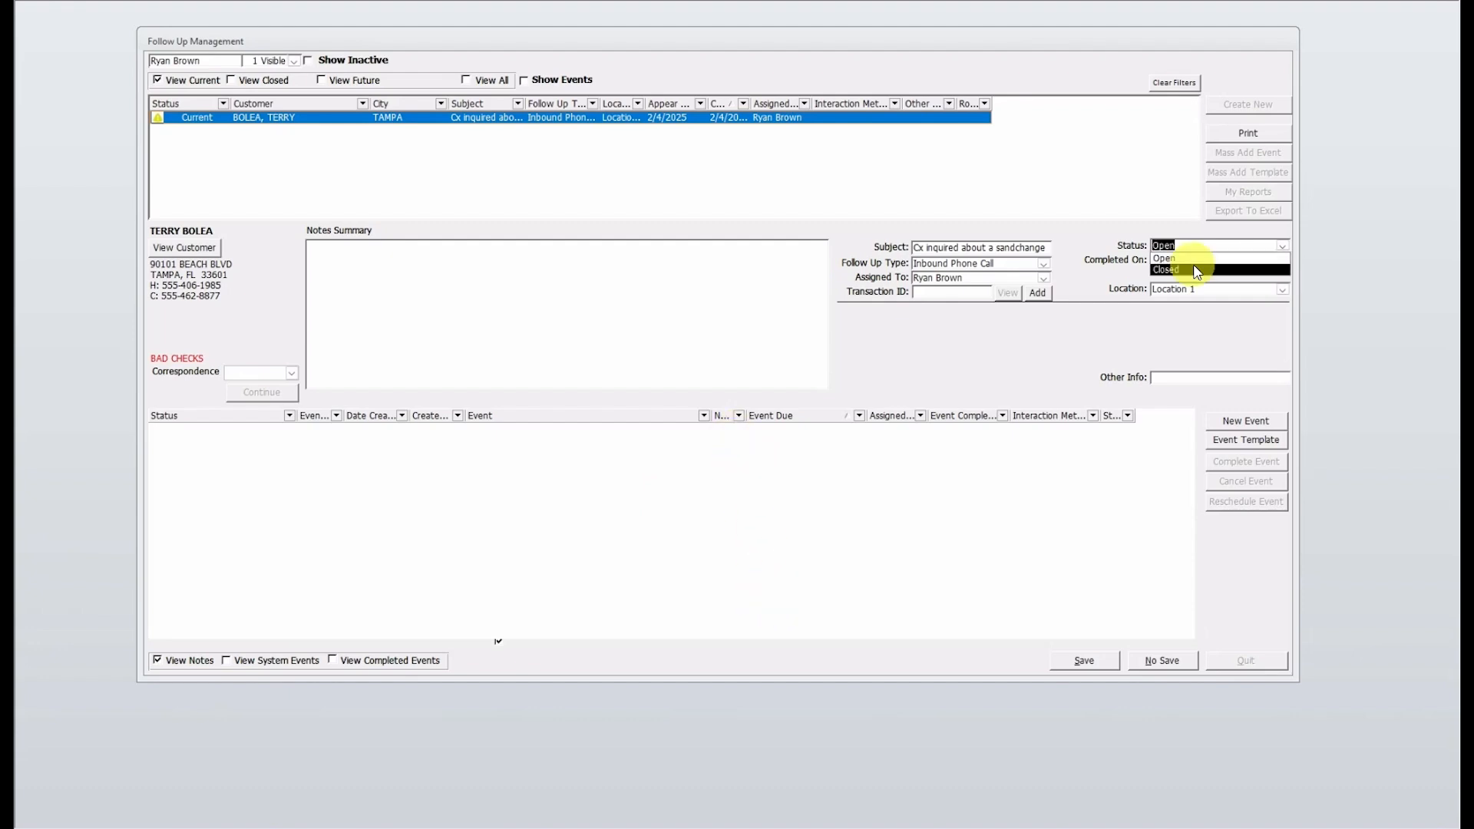
pyautogui.click(1195, 269)
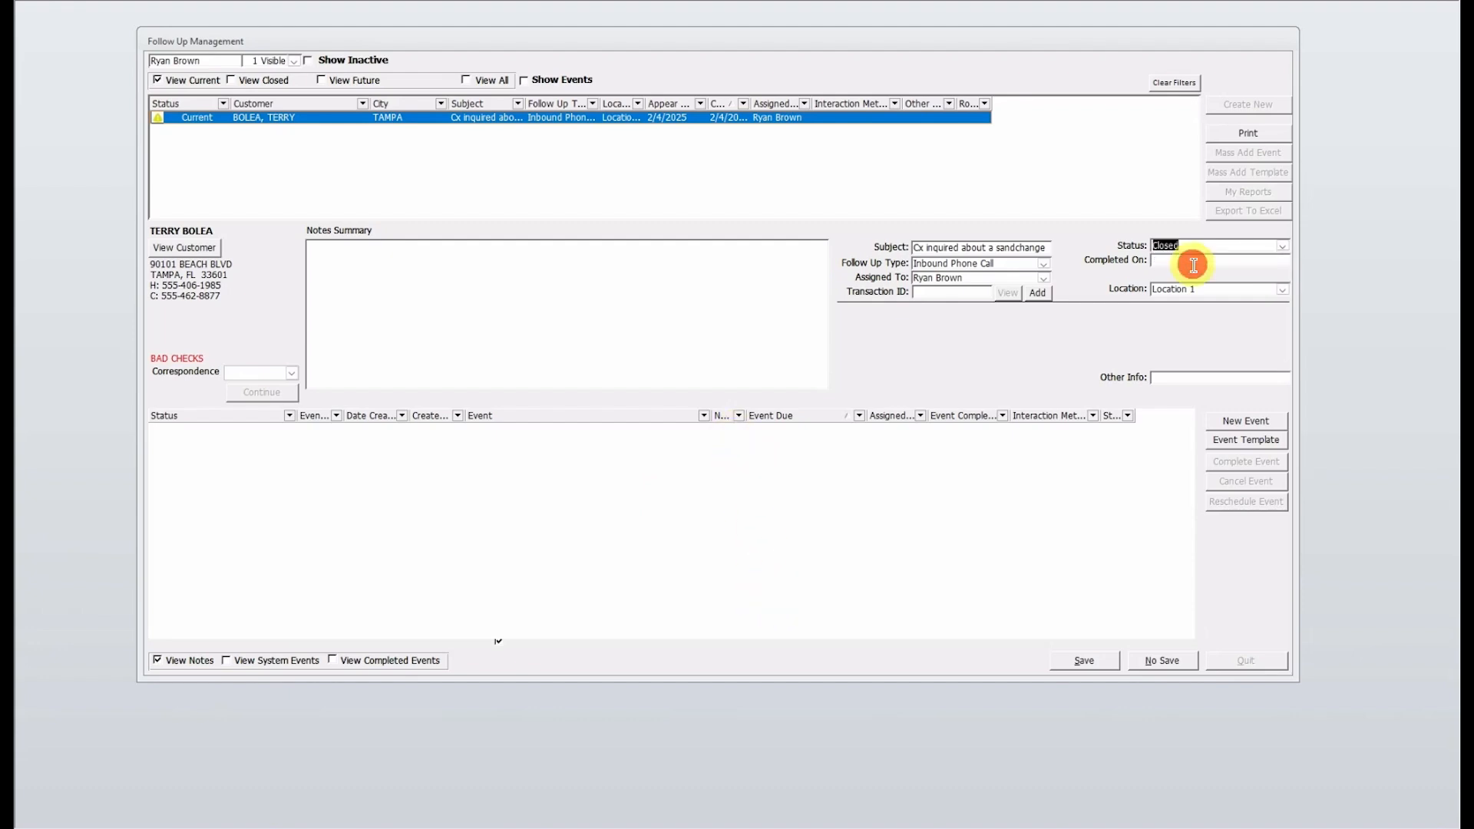
pyautogui.click(1082, 659)
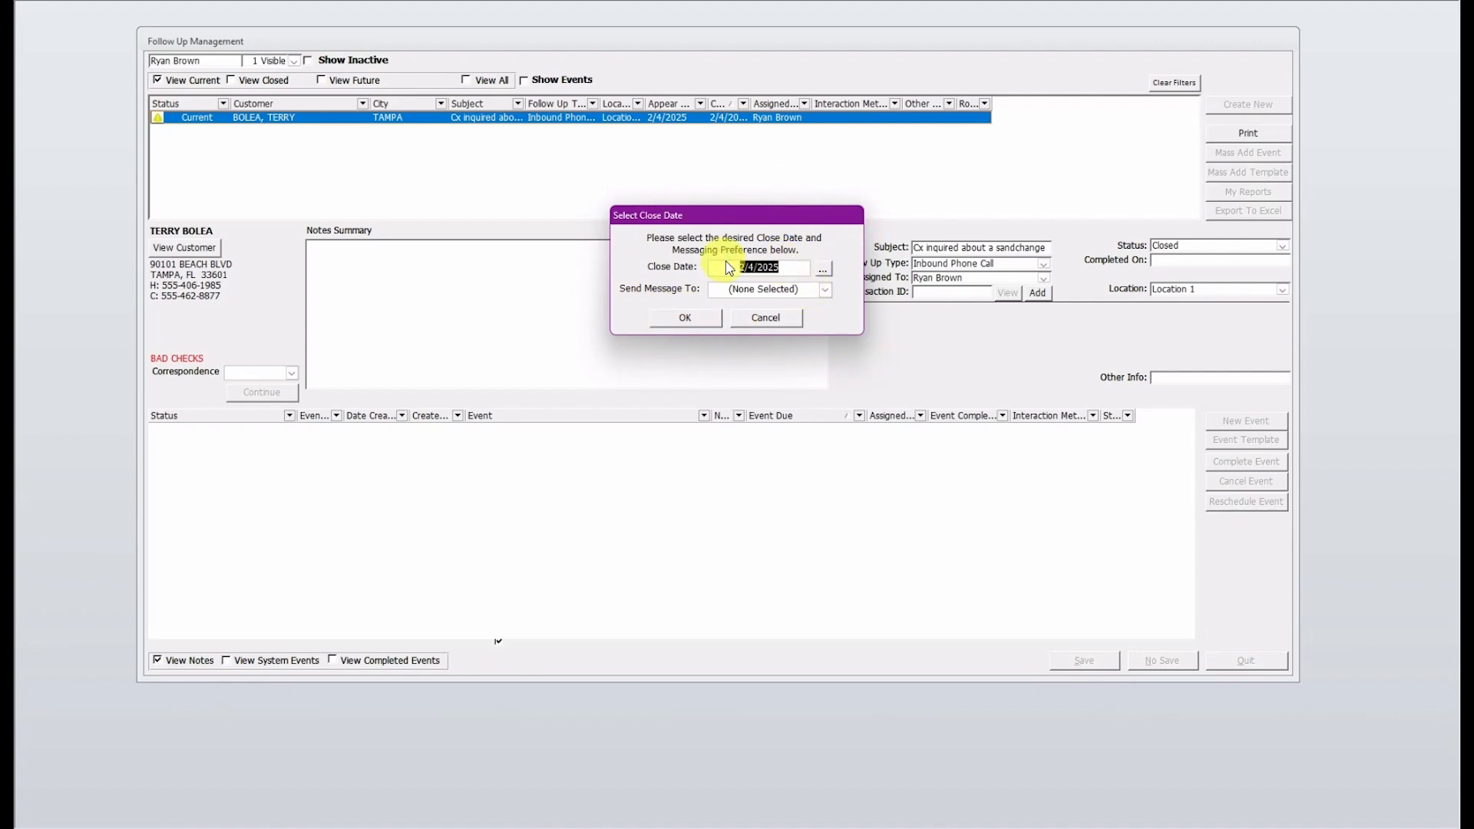
pyautogui.click(826, 290)
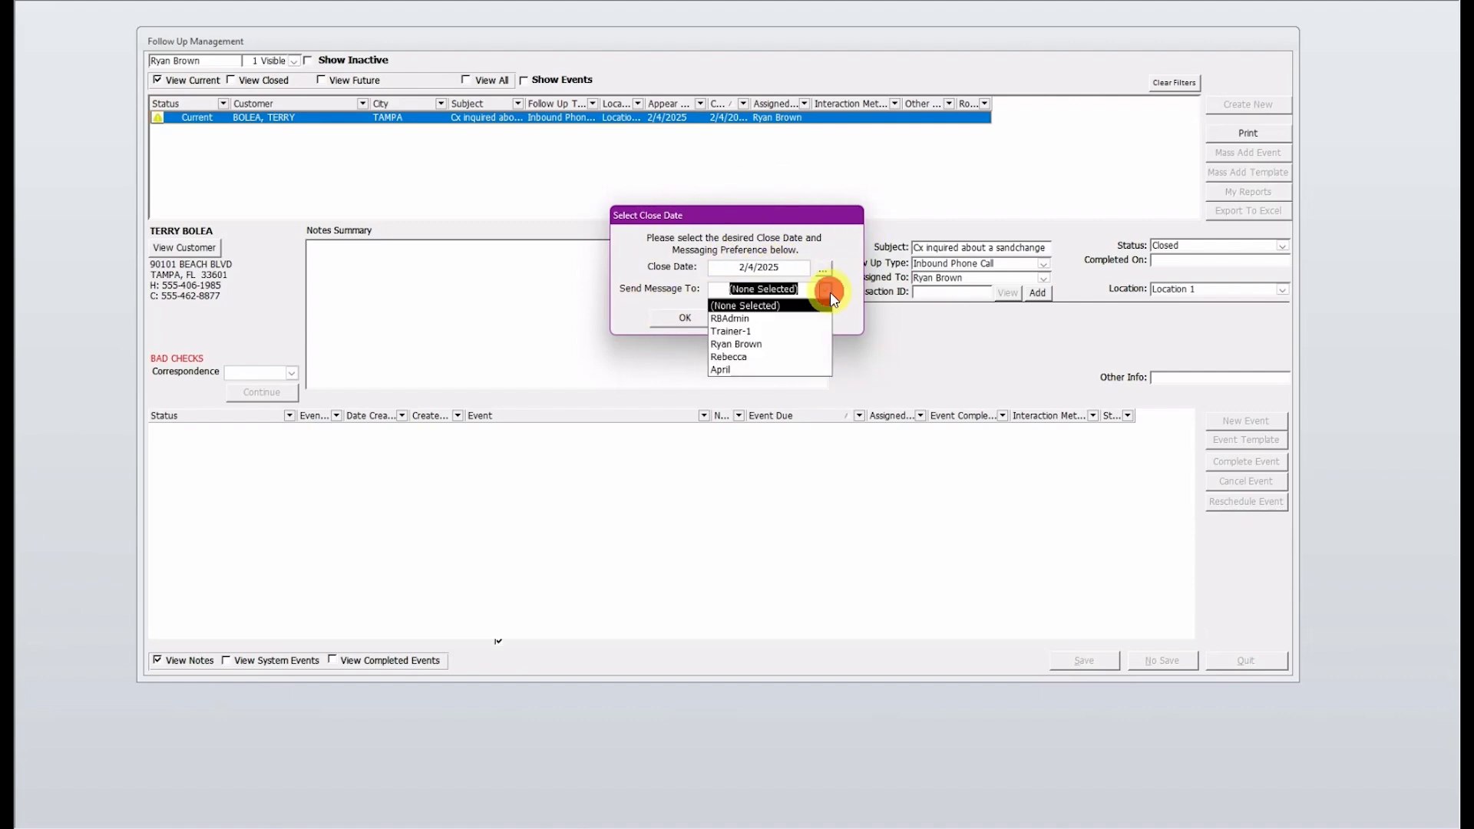
pyautogui.click(774, 356)
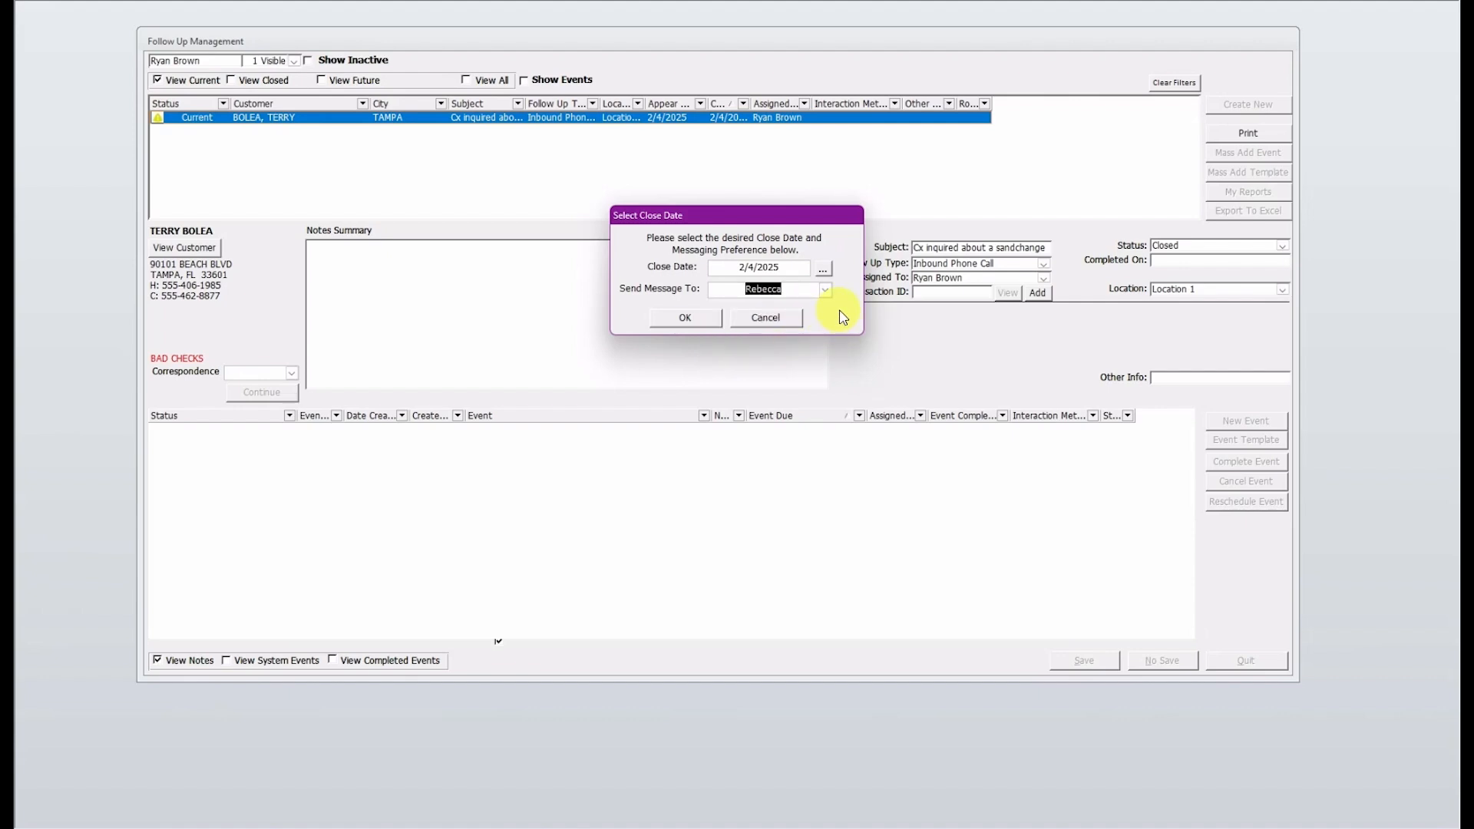
pyautogui.press('Return')
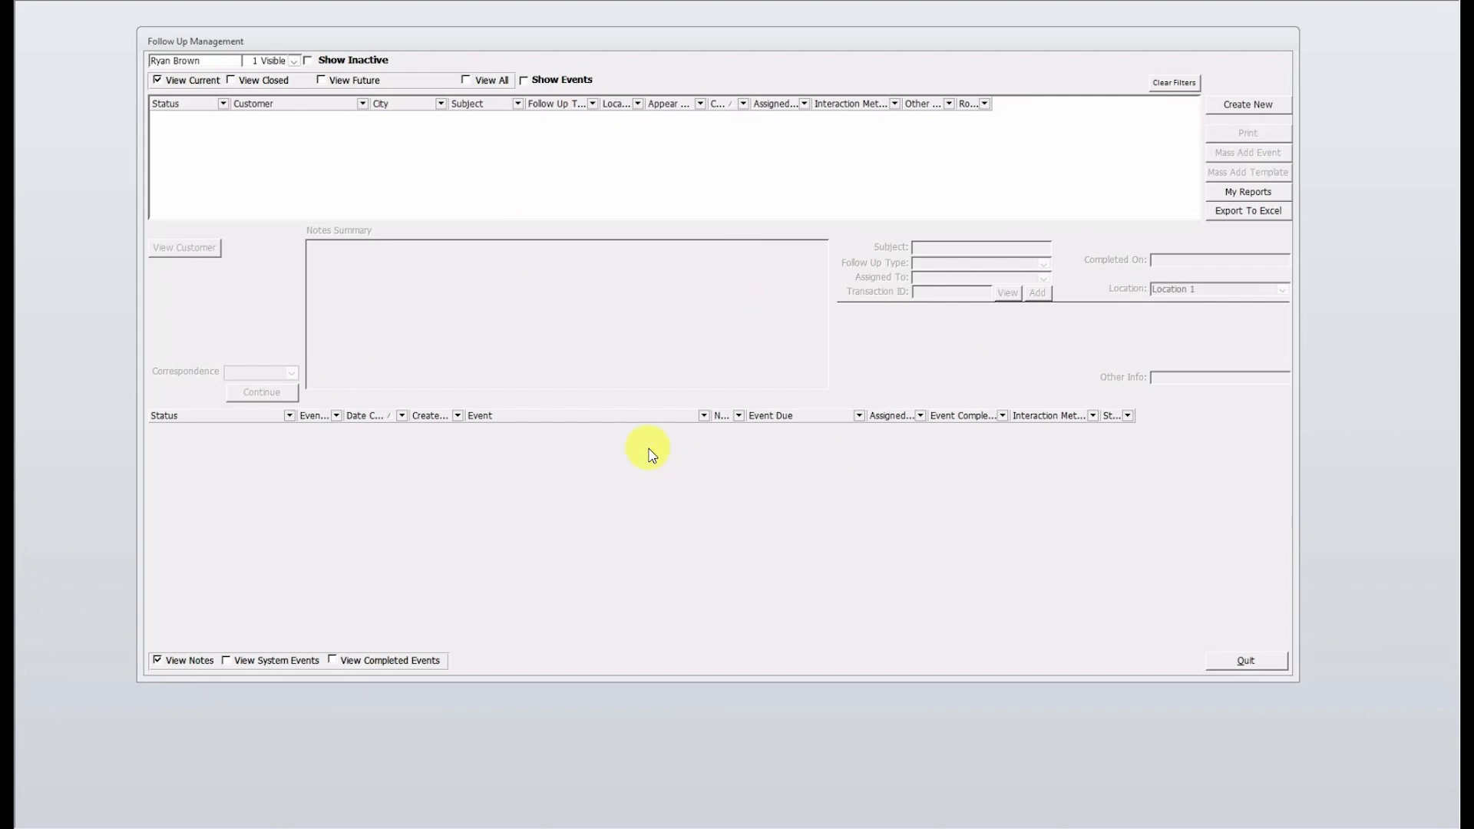
pyautogui.click(1232, 660)
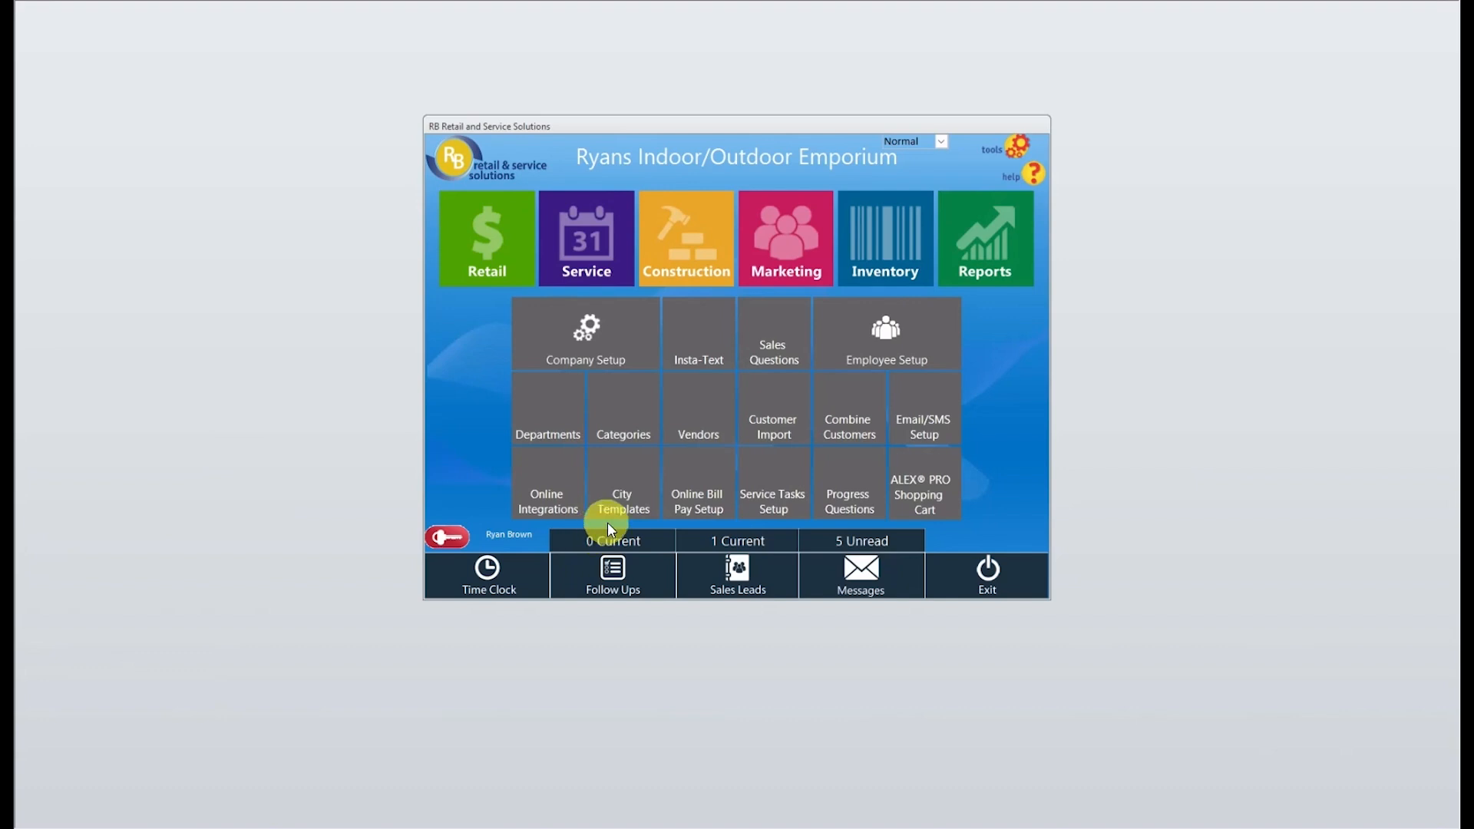
# - In the company setup's CRM Sales Leads settings, add the product "a5l" to My Products for the sales lead type Spa
pyautogui.click(593, 339)
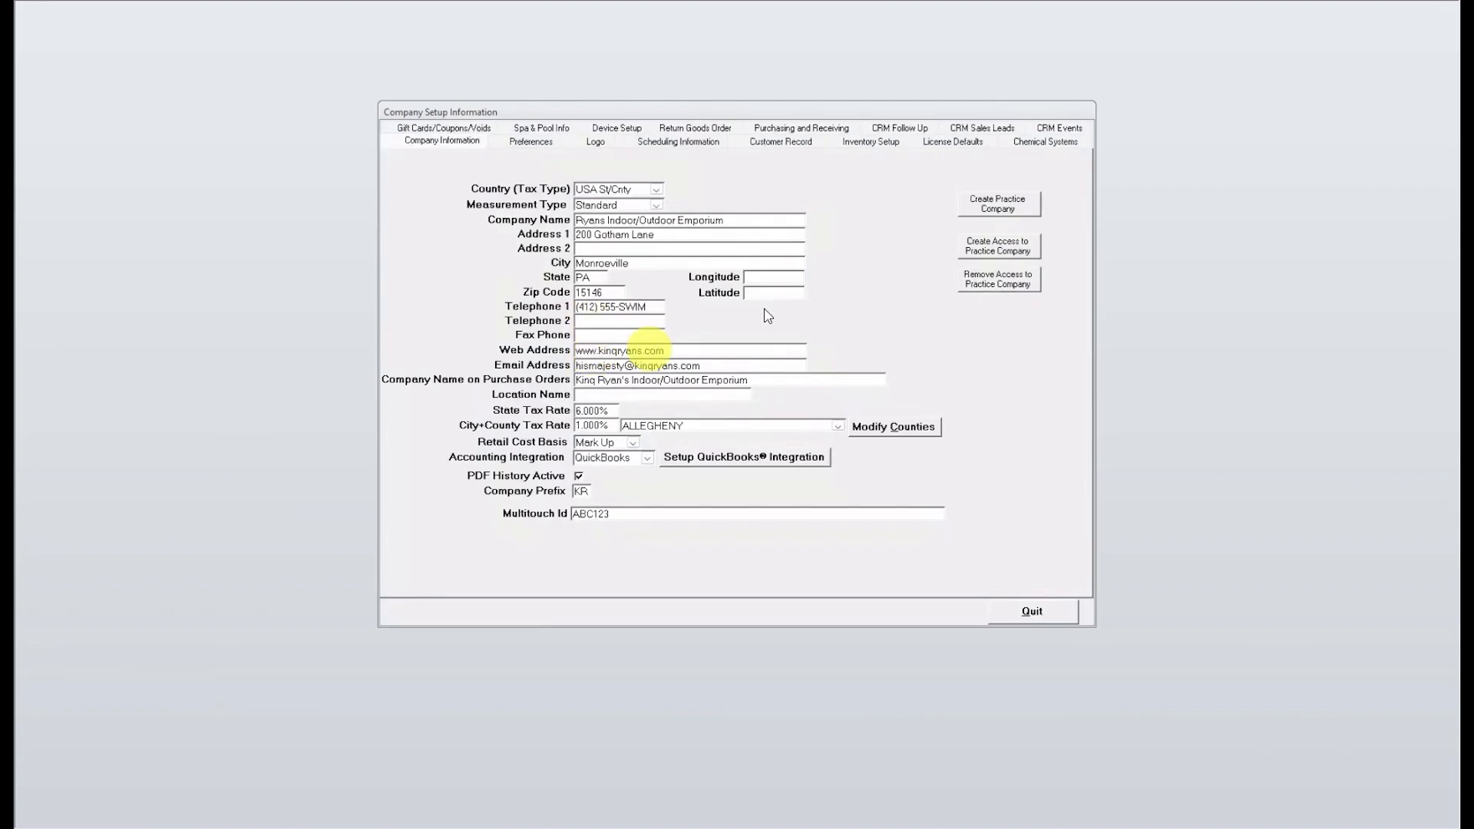
pyautogui.click(982, 132)
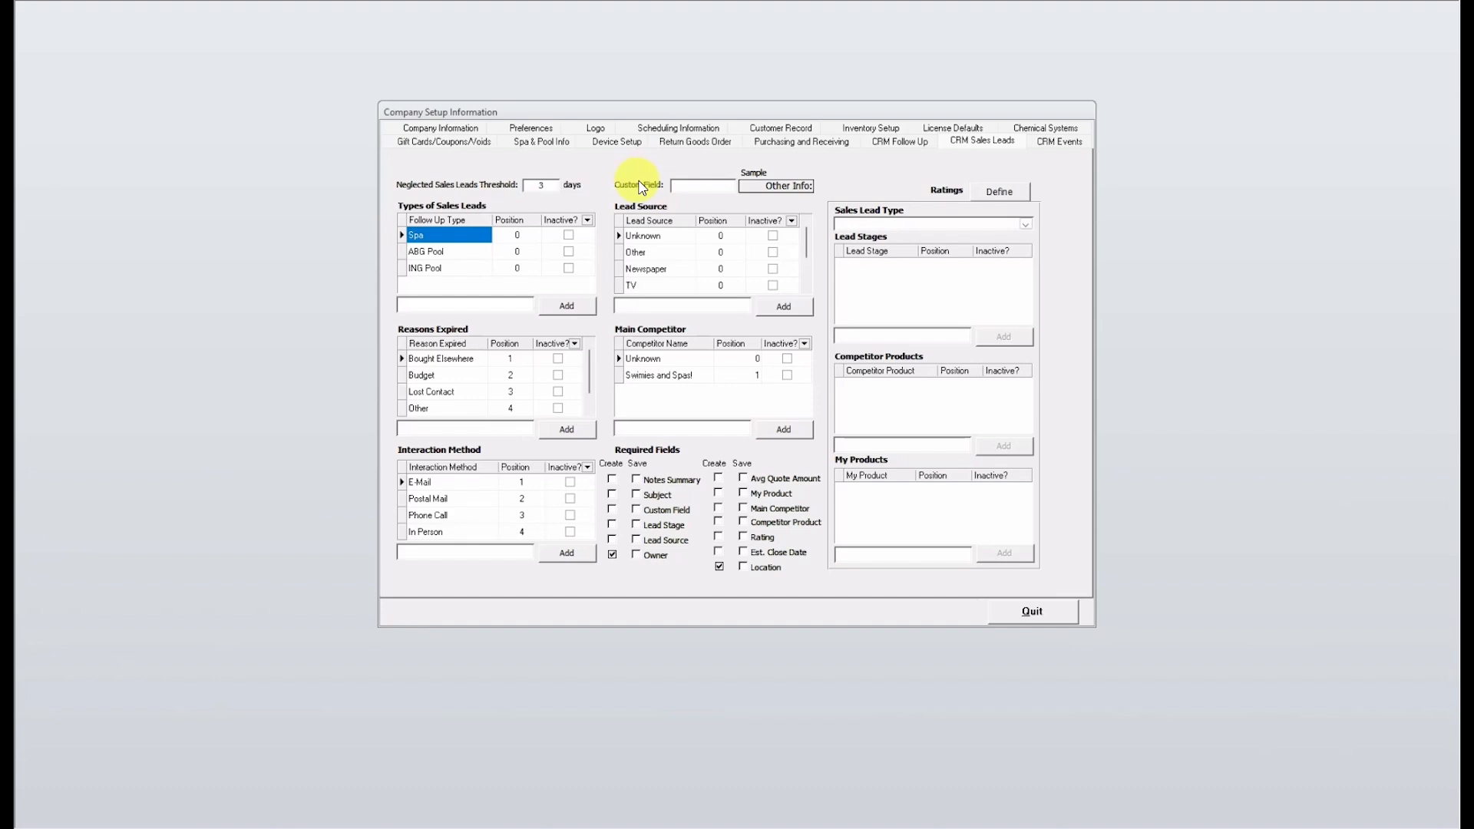
pyautogui.click(1027, 225)
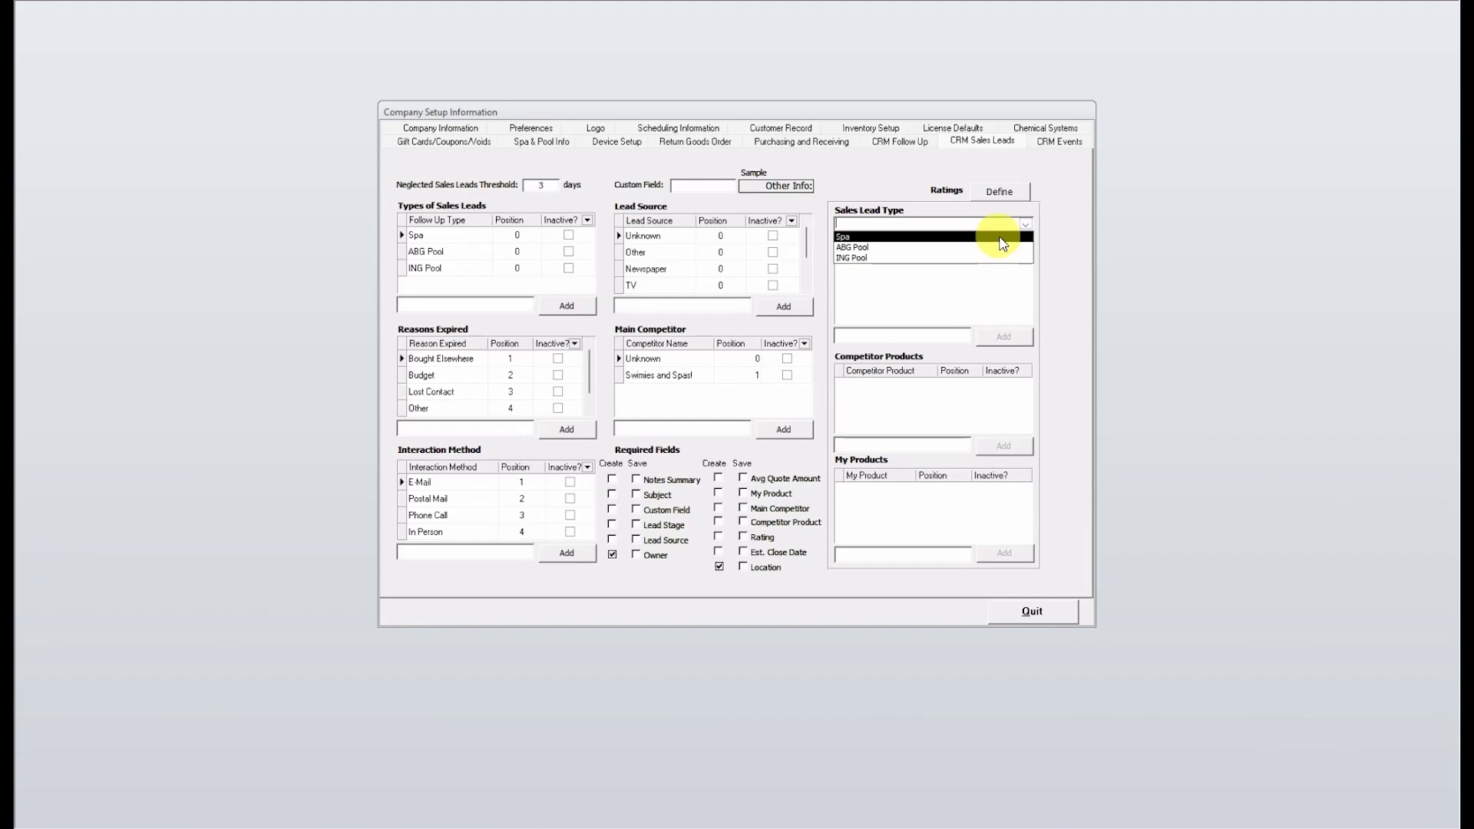
pyautogui.click(999, 237)
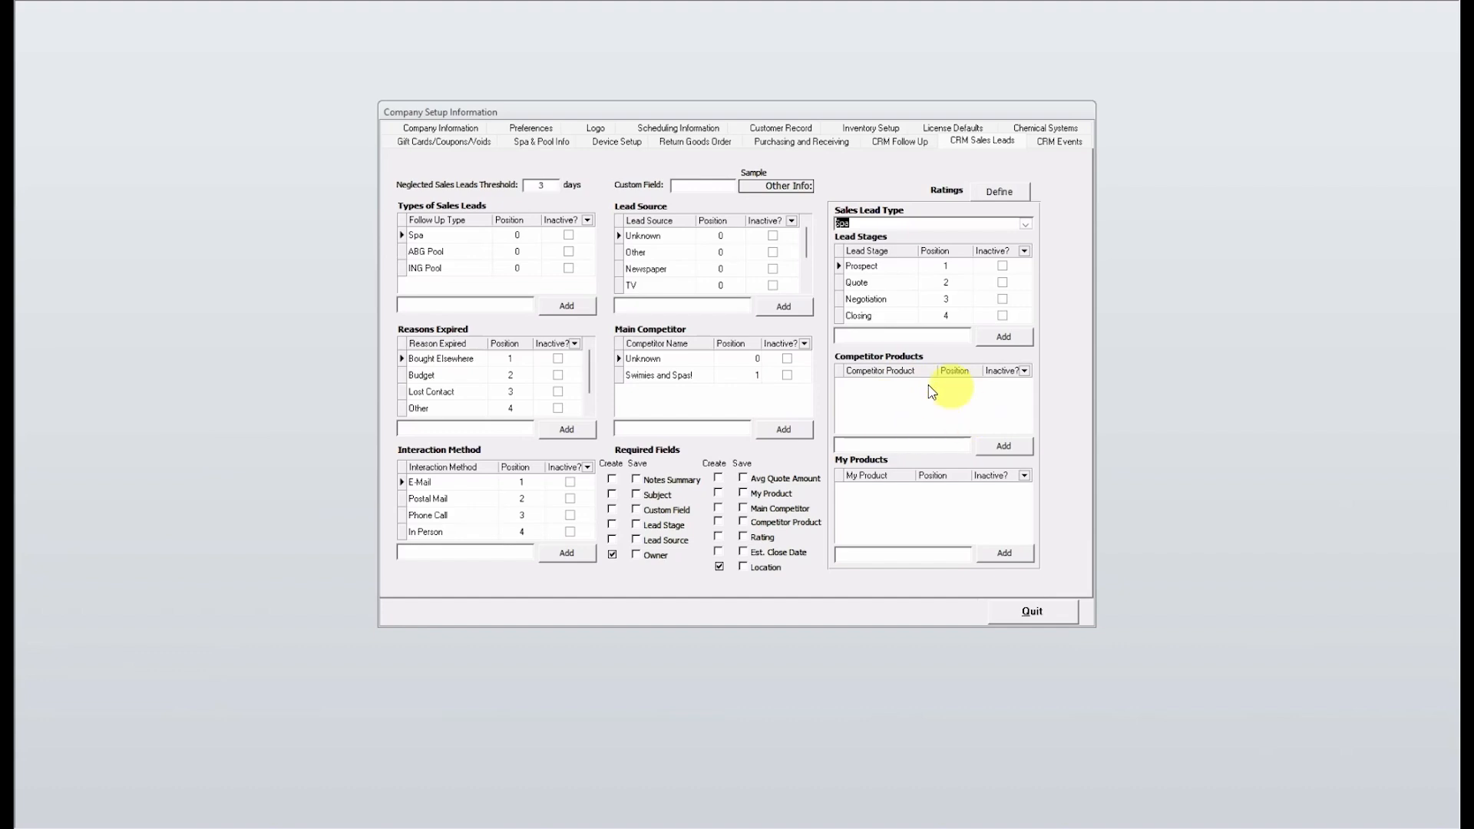
pyautogui.click(877, 552)
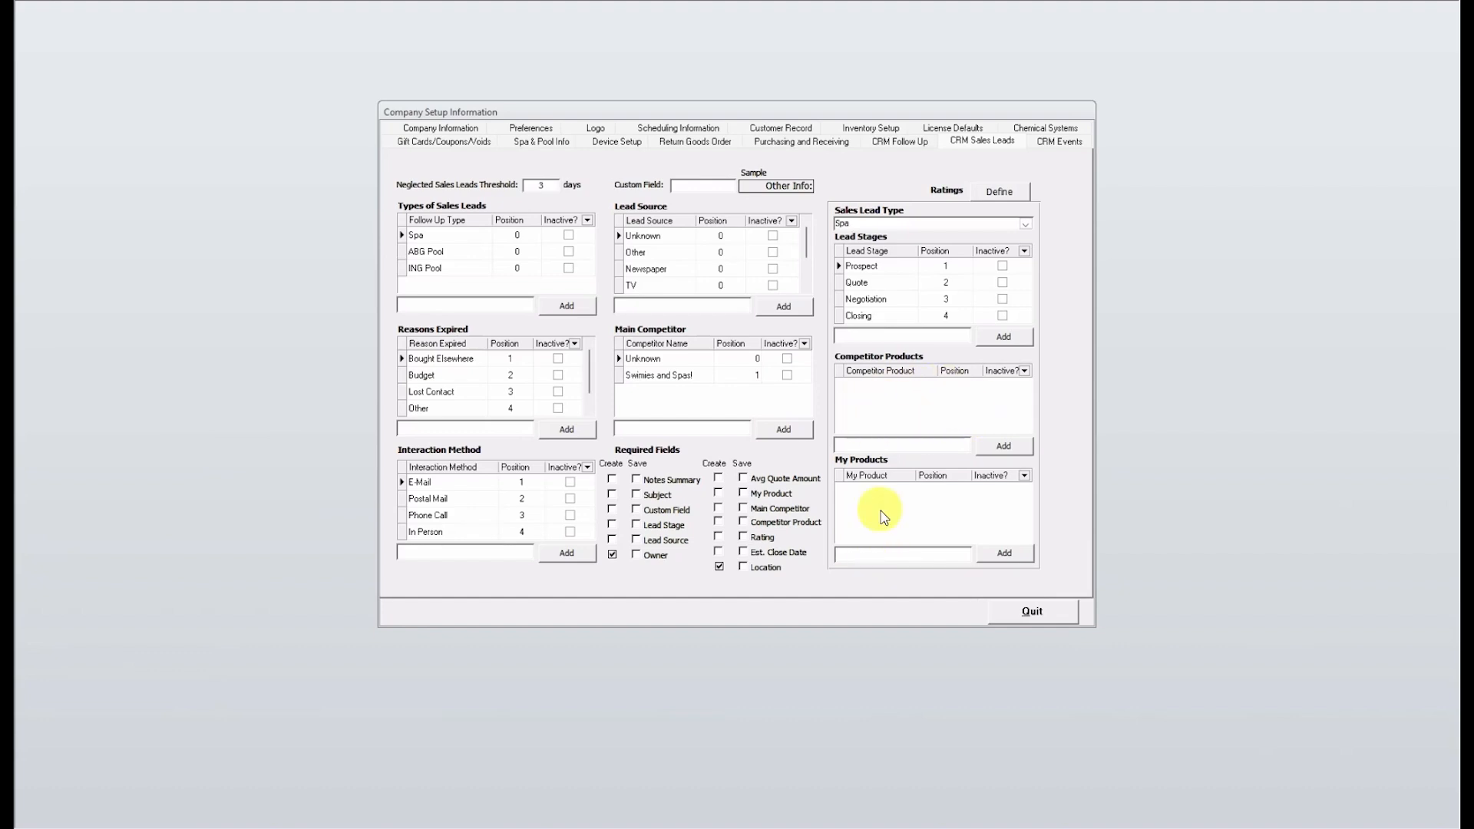
pyautogui.write('a5l')
pyautogui.click(1004, 553)
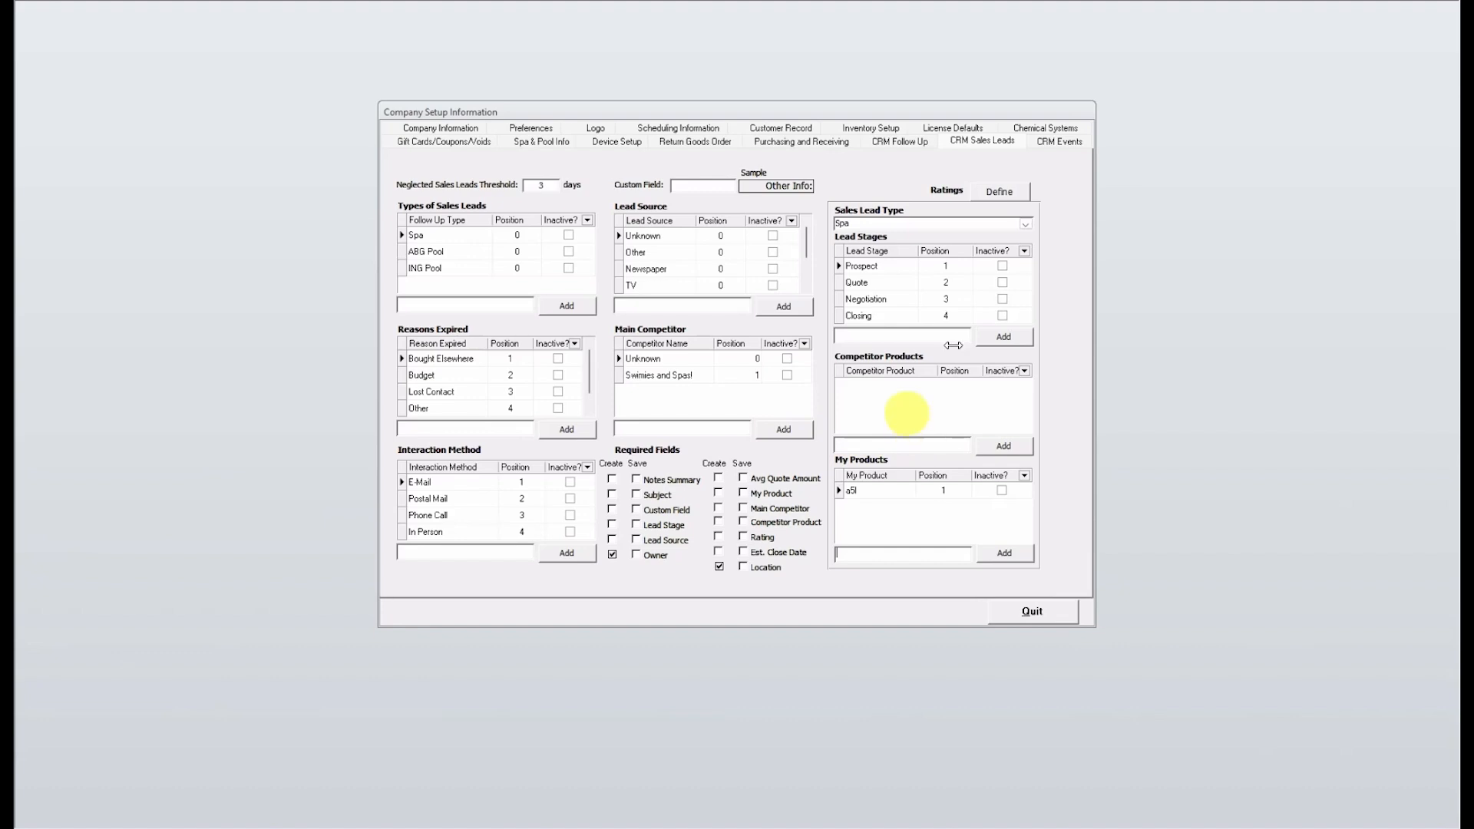
# - Review the star rating definitions for sales leads without saving, and leave the company setup
pyautogui.click(1018, 194)
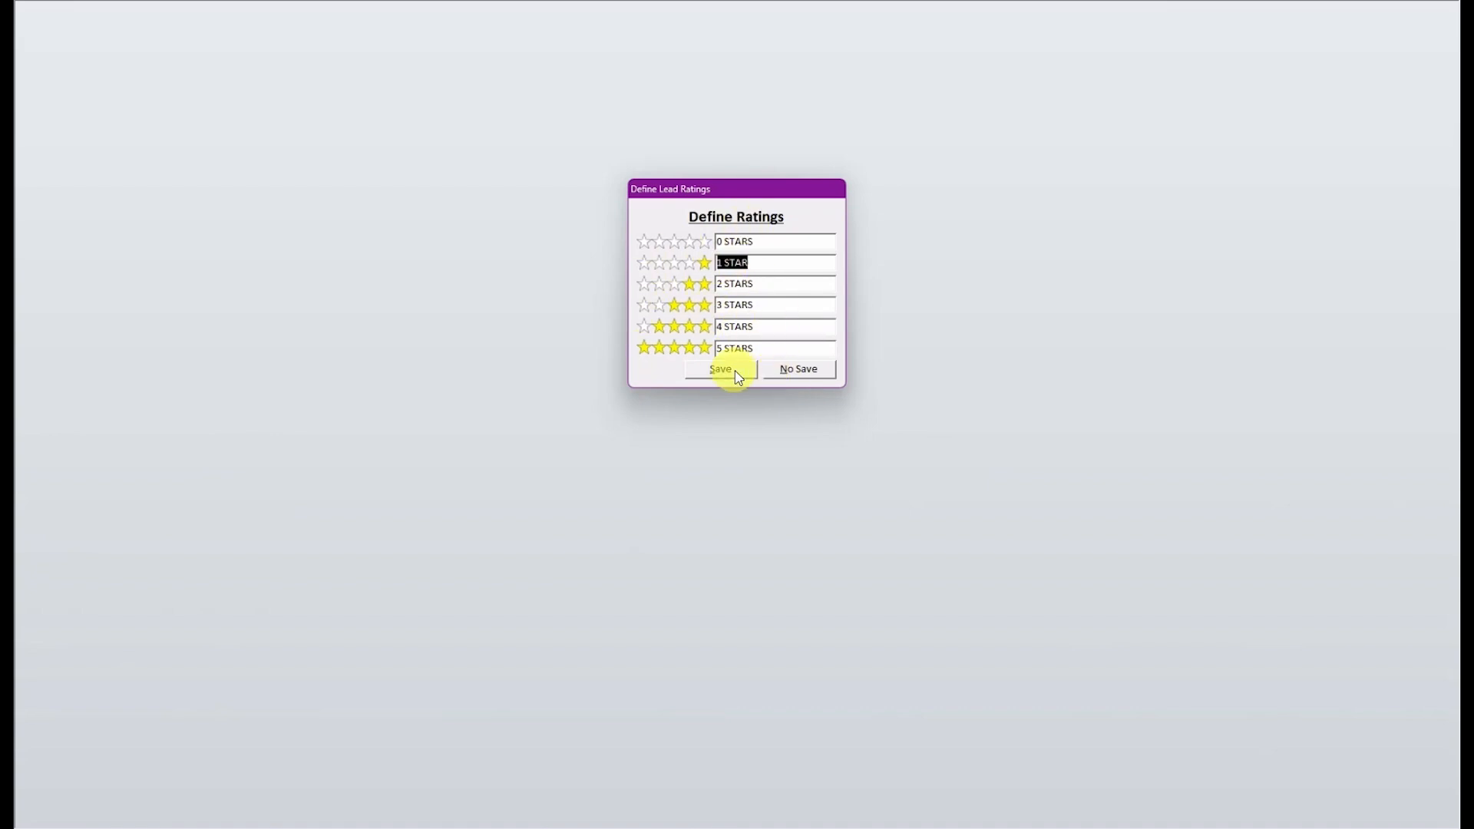
pyautogui.click(793, 376)
pyautogui.click(1054, 617)
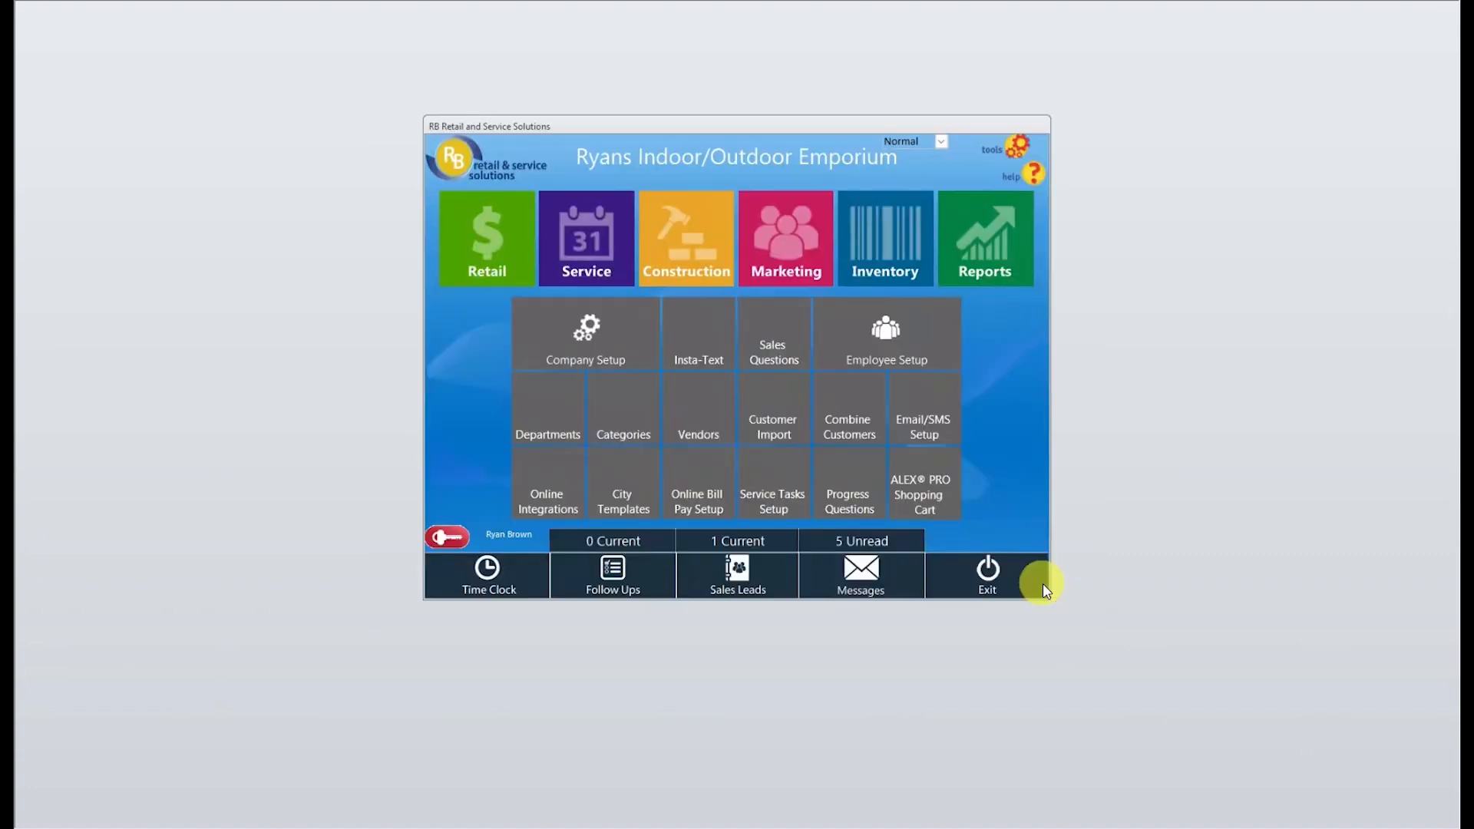
# - In Sales Lead Management, set the existing Spa Lead's status to Expired with the reason Lost Contact, and save it
pyautogui.click(734, 578)
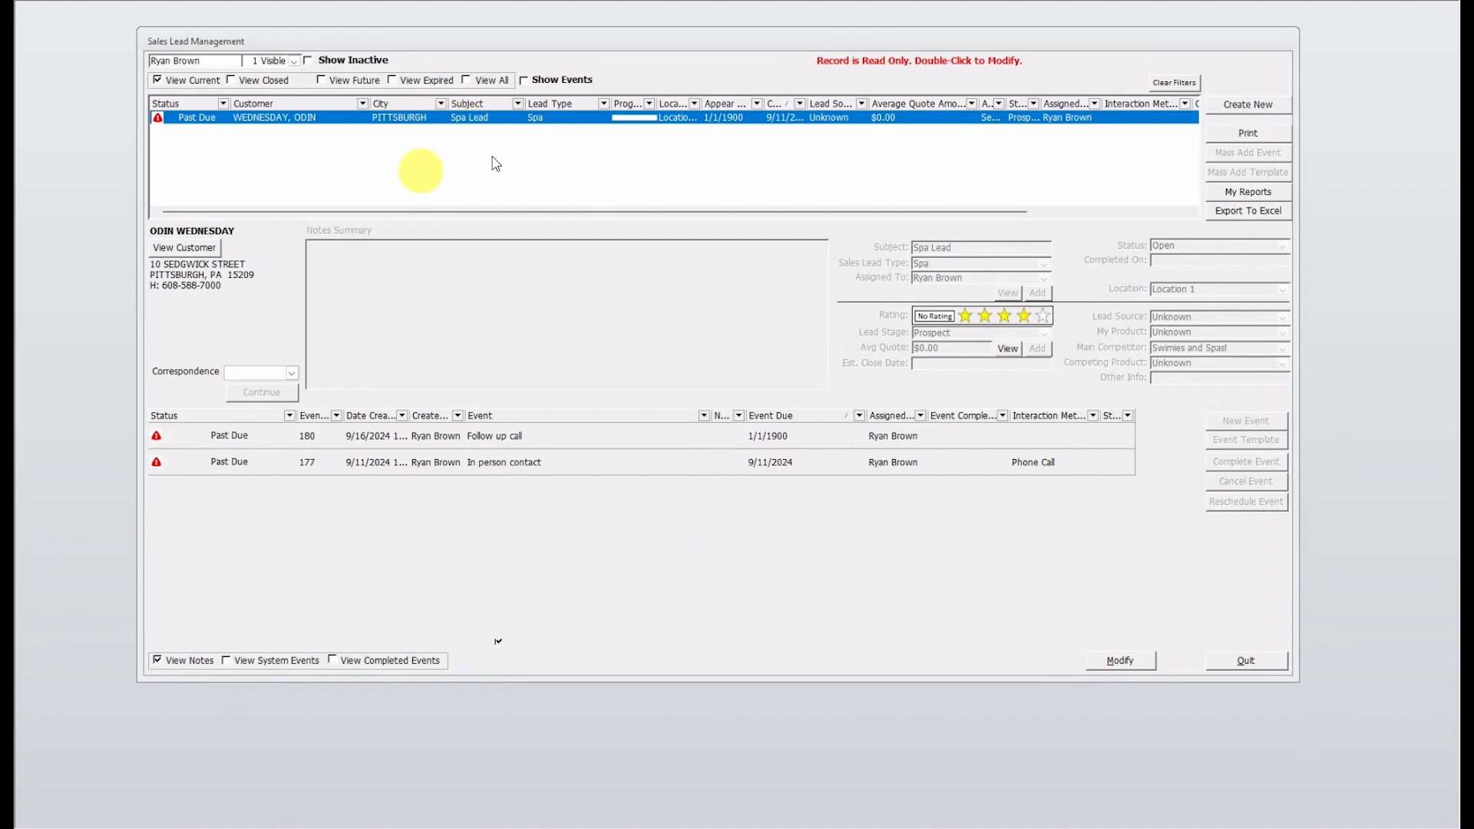
pyautogui.doubleClick(476, 123)
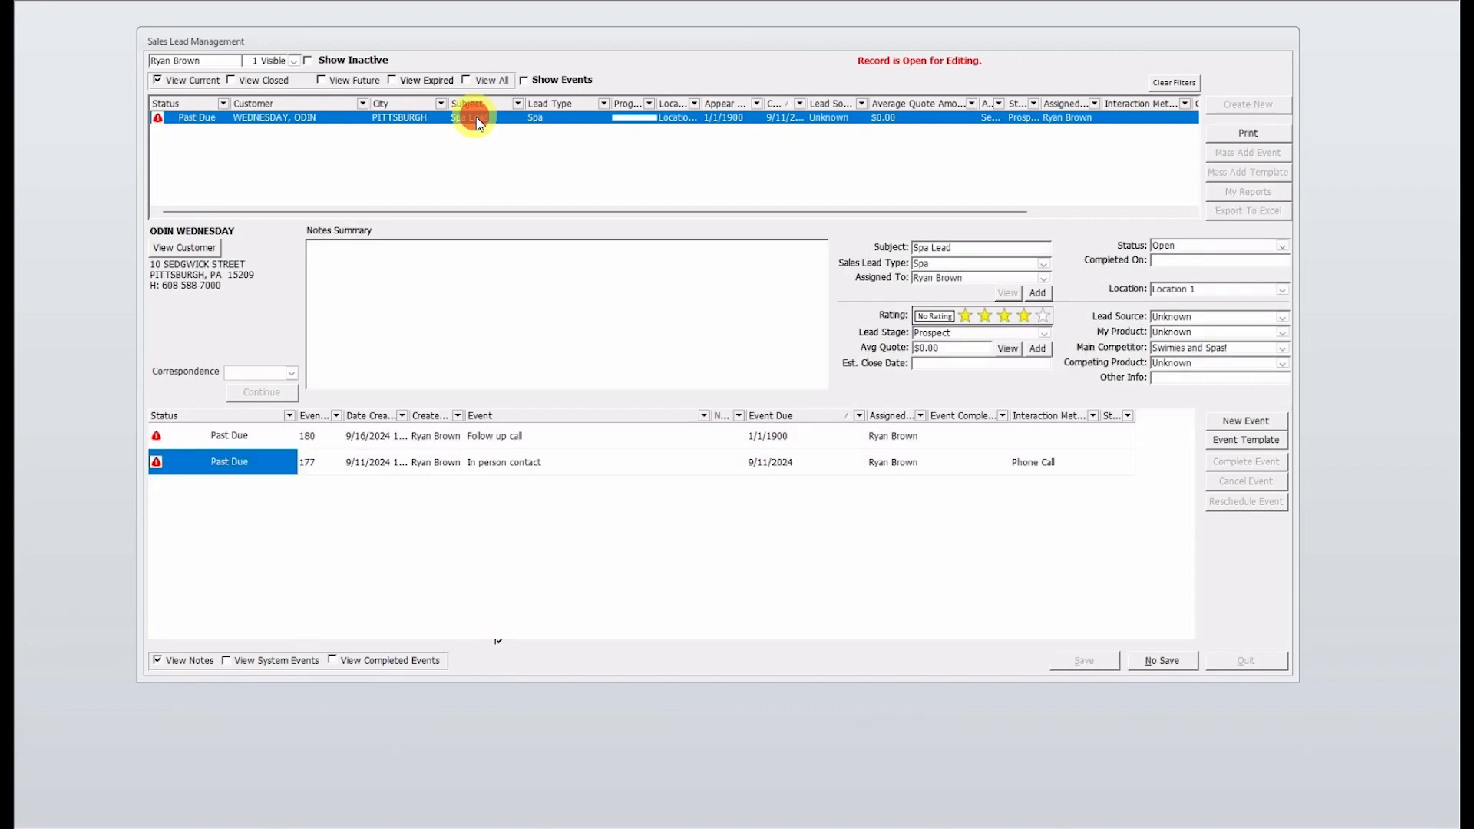
pyautogui.click(1282, 246)
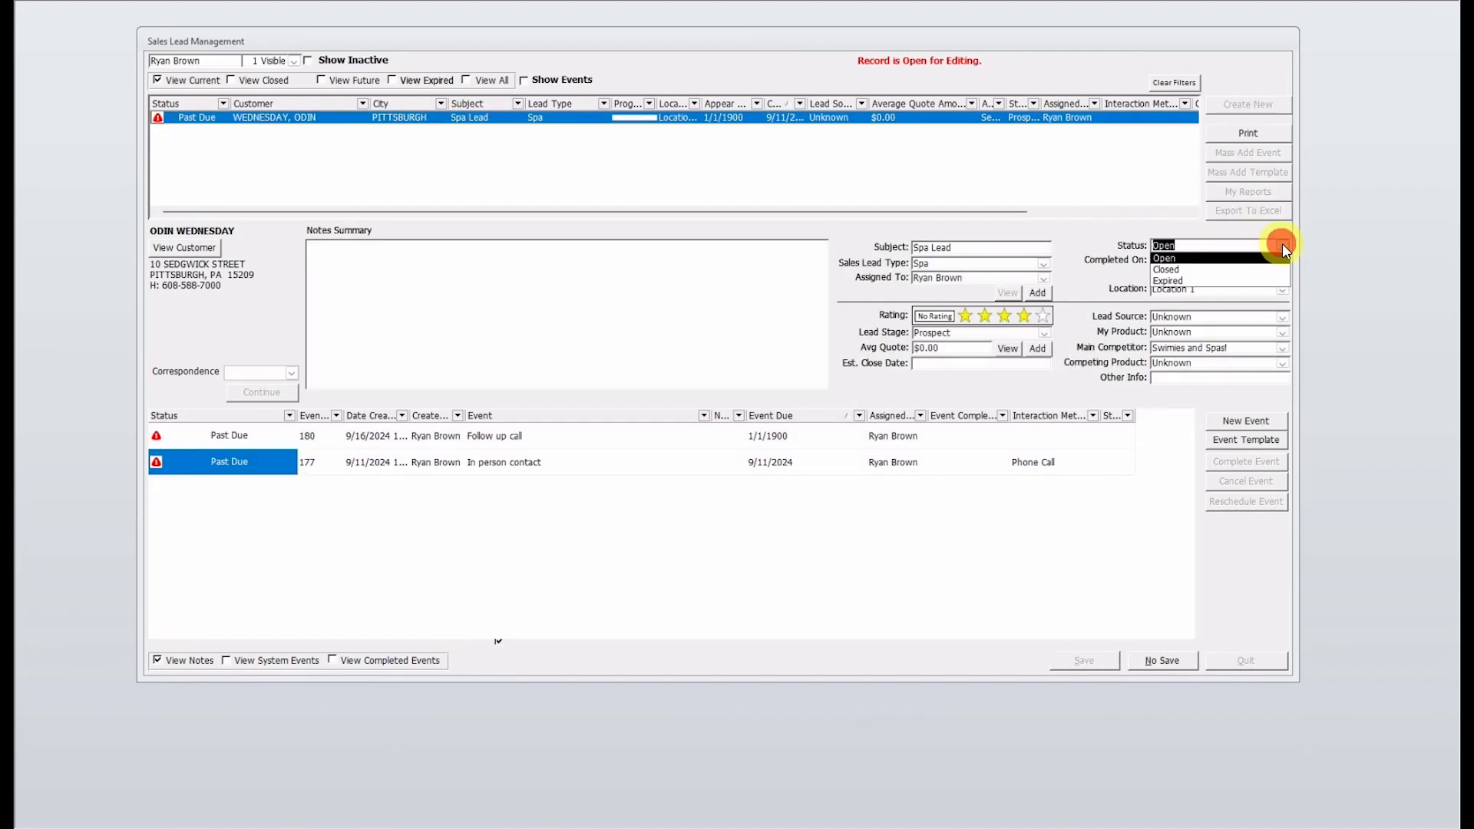
pyautogui.click(1180, 281)
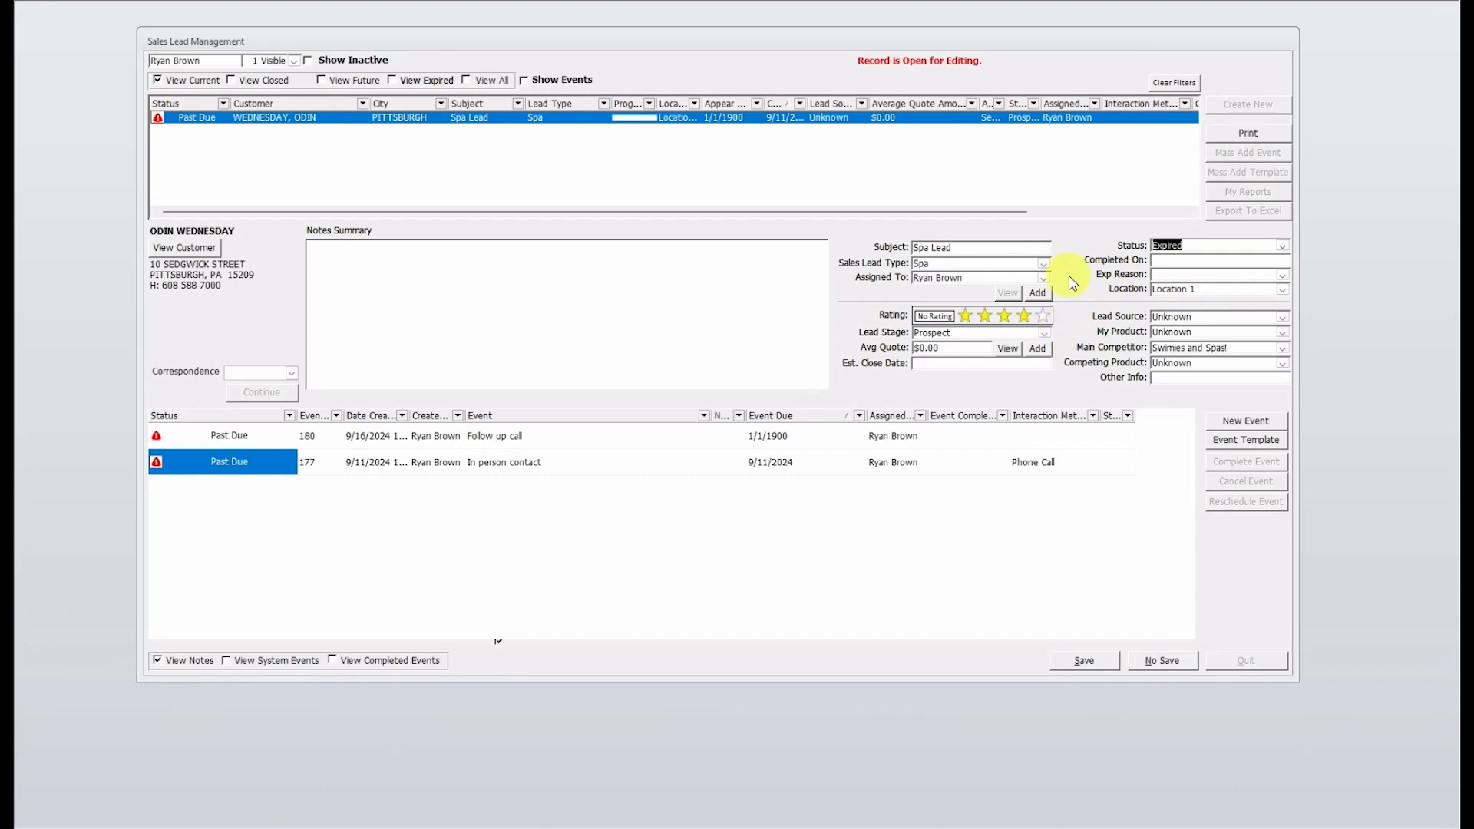
pyautogui.click(1283, 274)
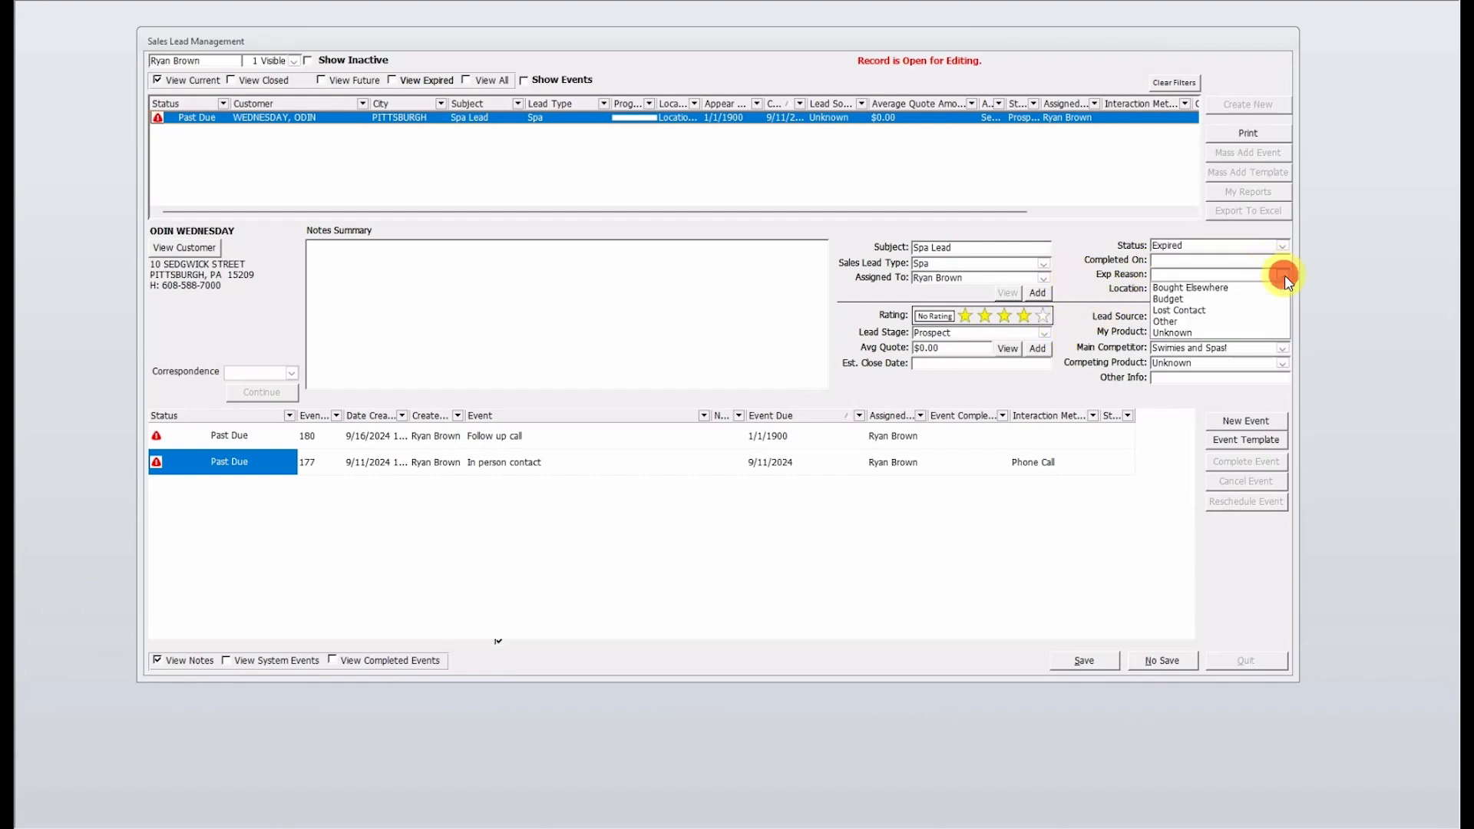
pyautogui.click(1264, 320)
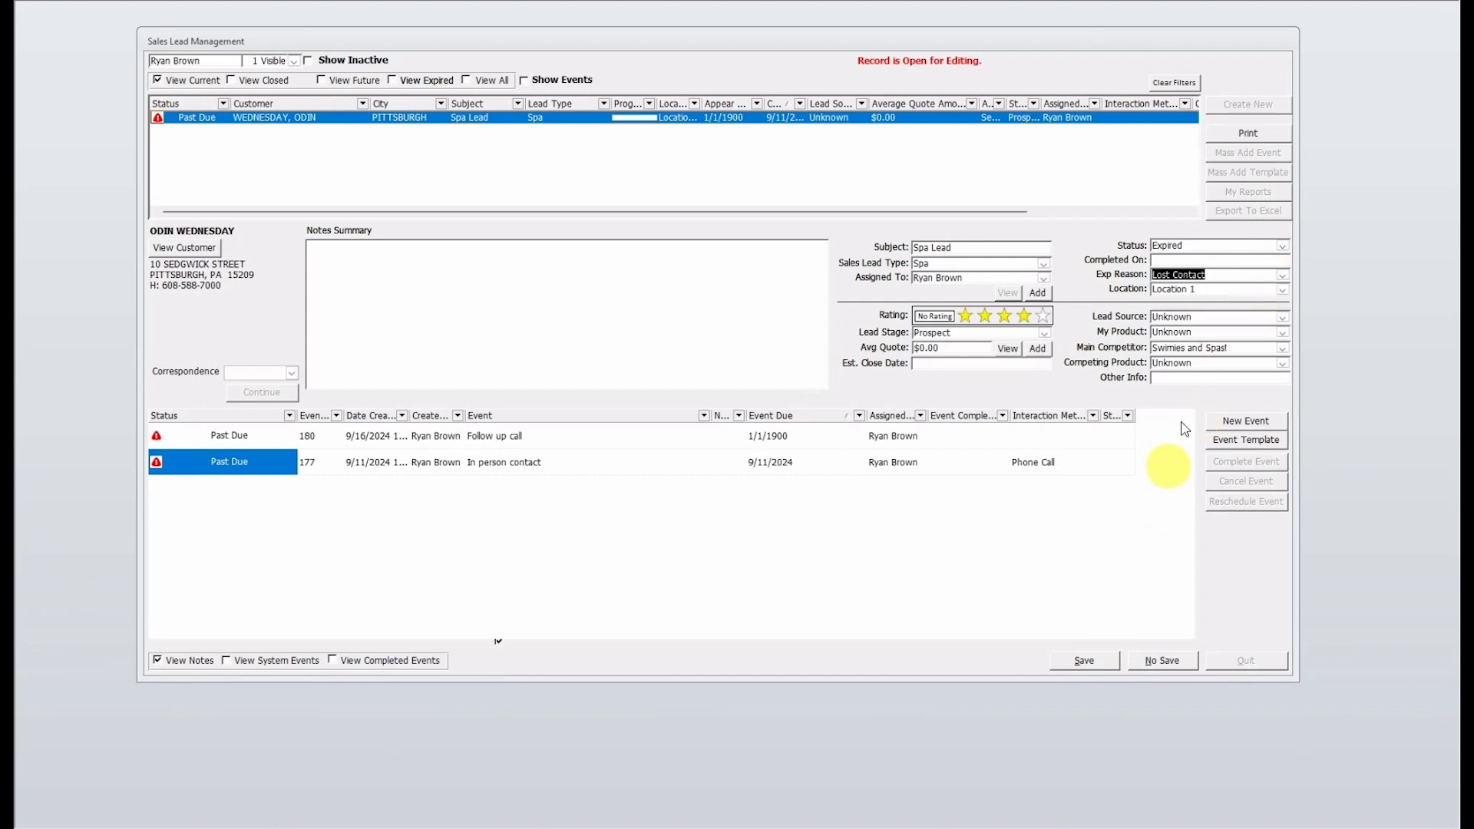
pyautogui.click(1083, 659)
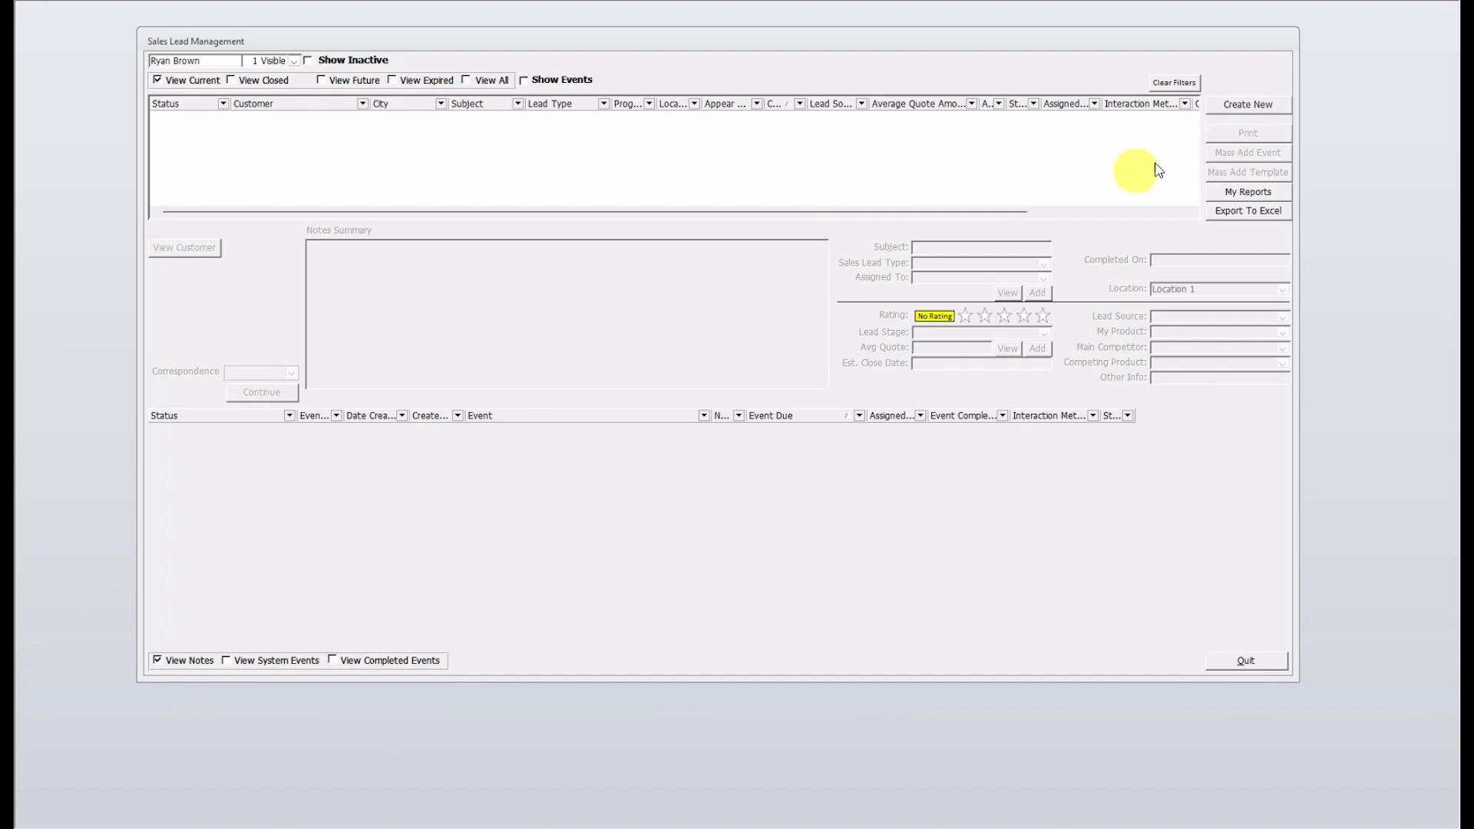
# - Start a new sales lead for an existing customer from Braddock and assign it to Location 1
pyautogui.click(1245, 111)
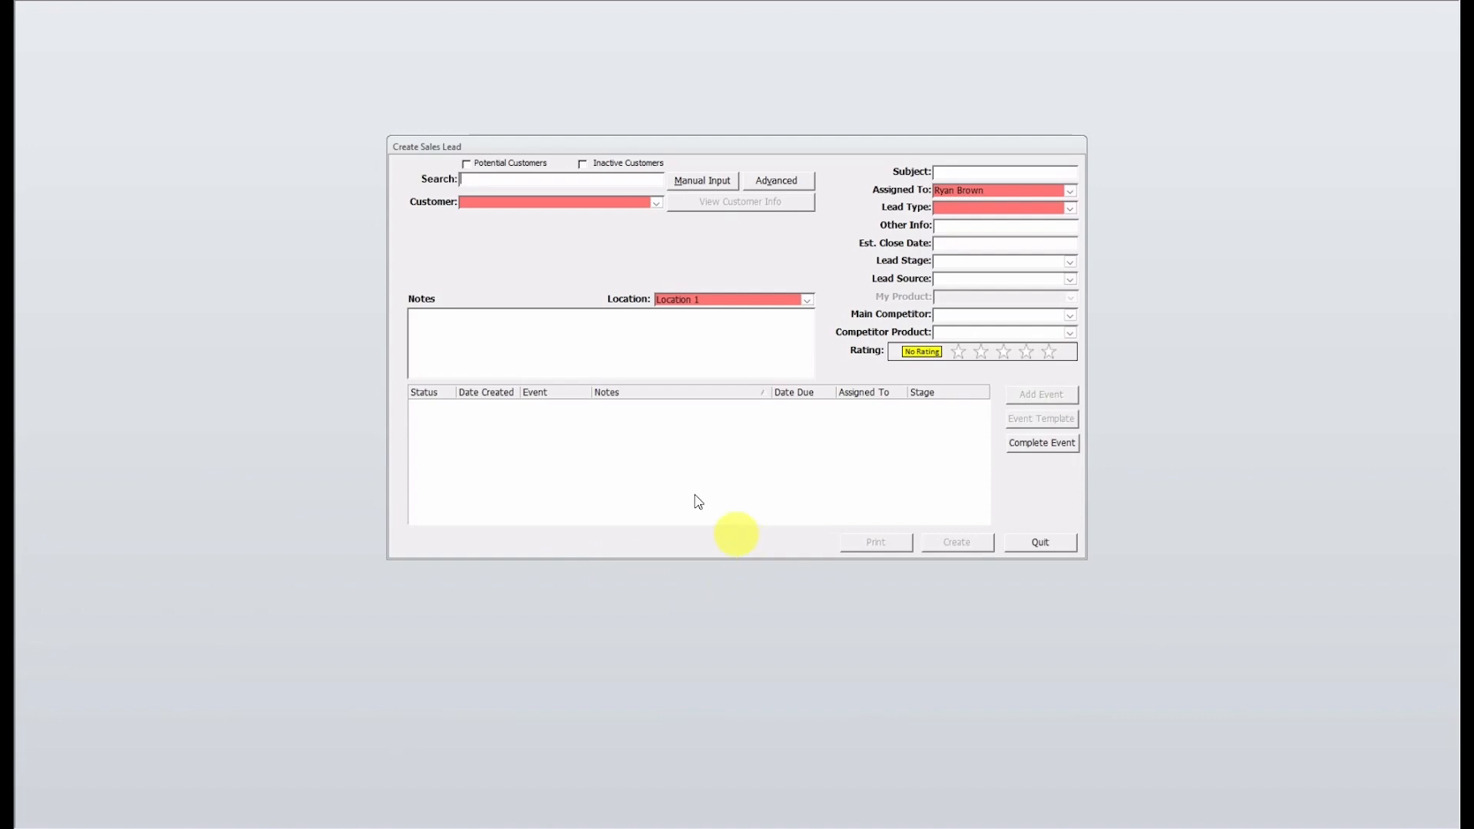
pyautogui.click(656, 201)
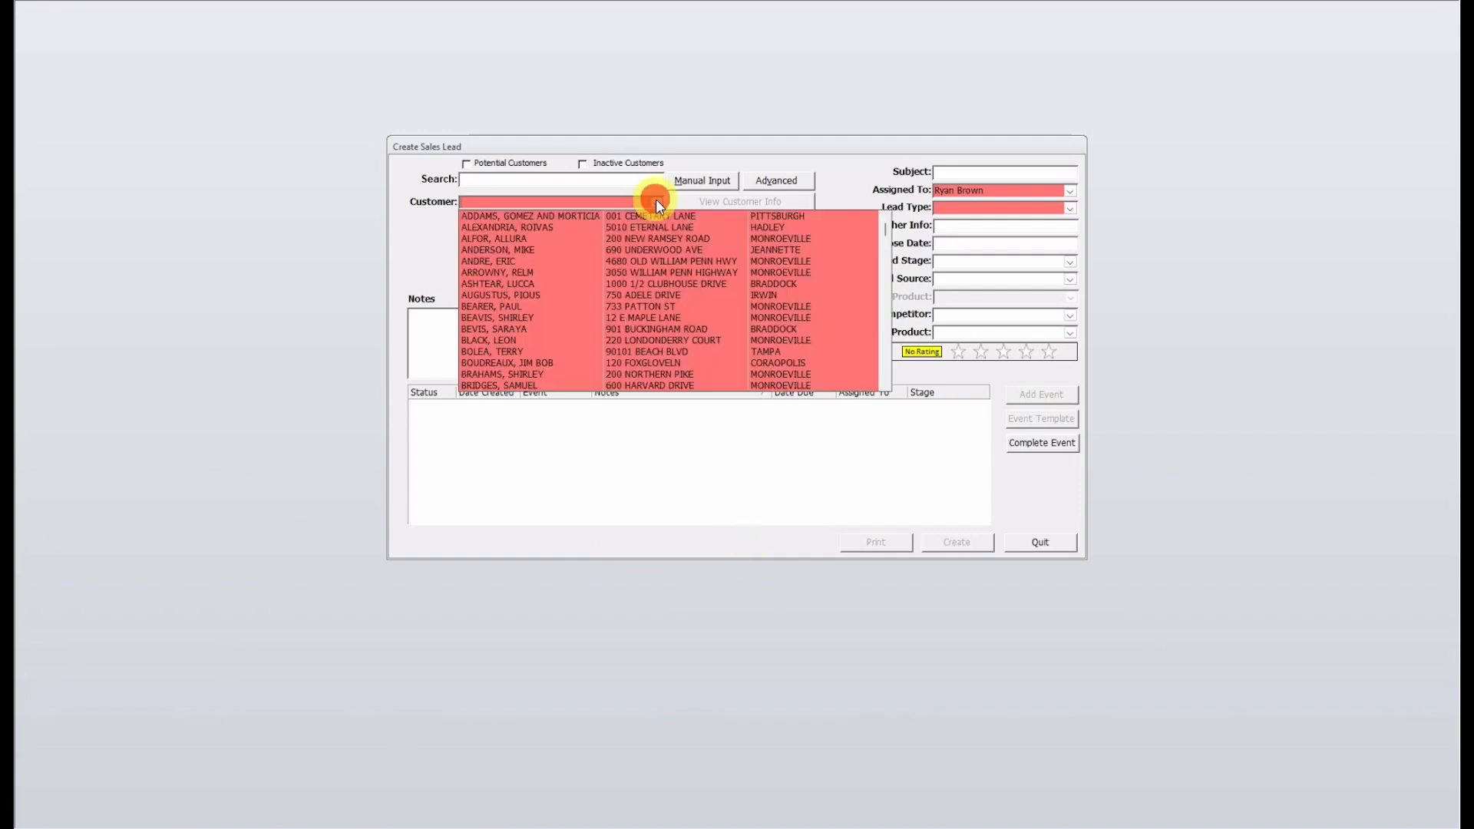
pyautogui.click(615, 282)
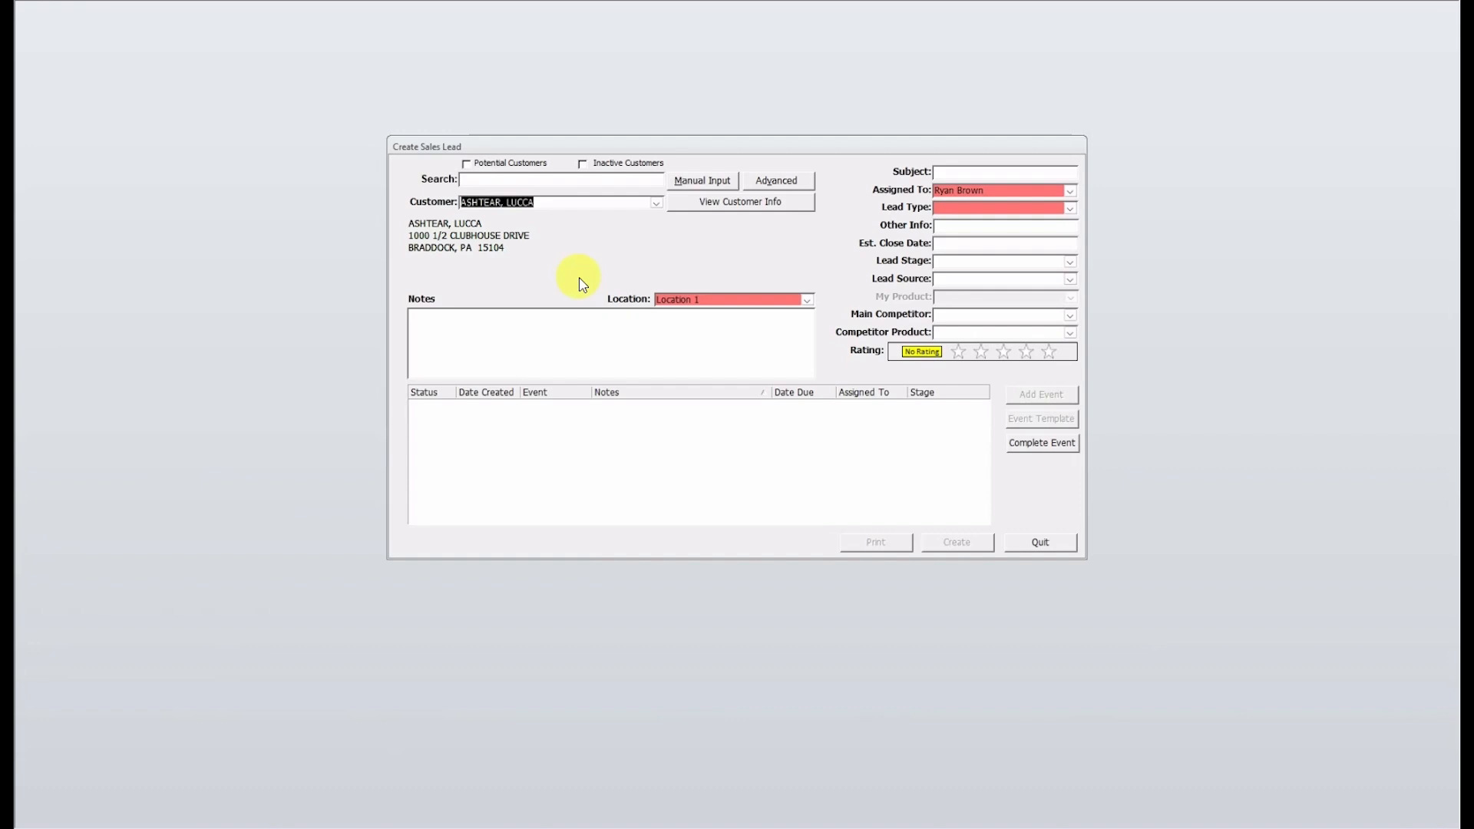
pyautogui.click(806, 299)
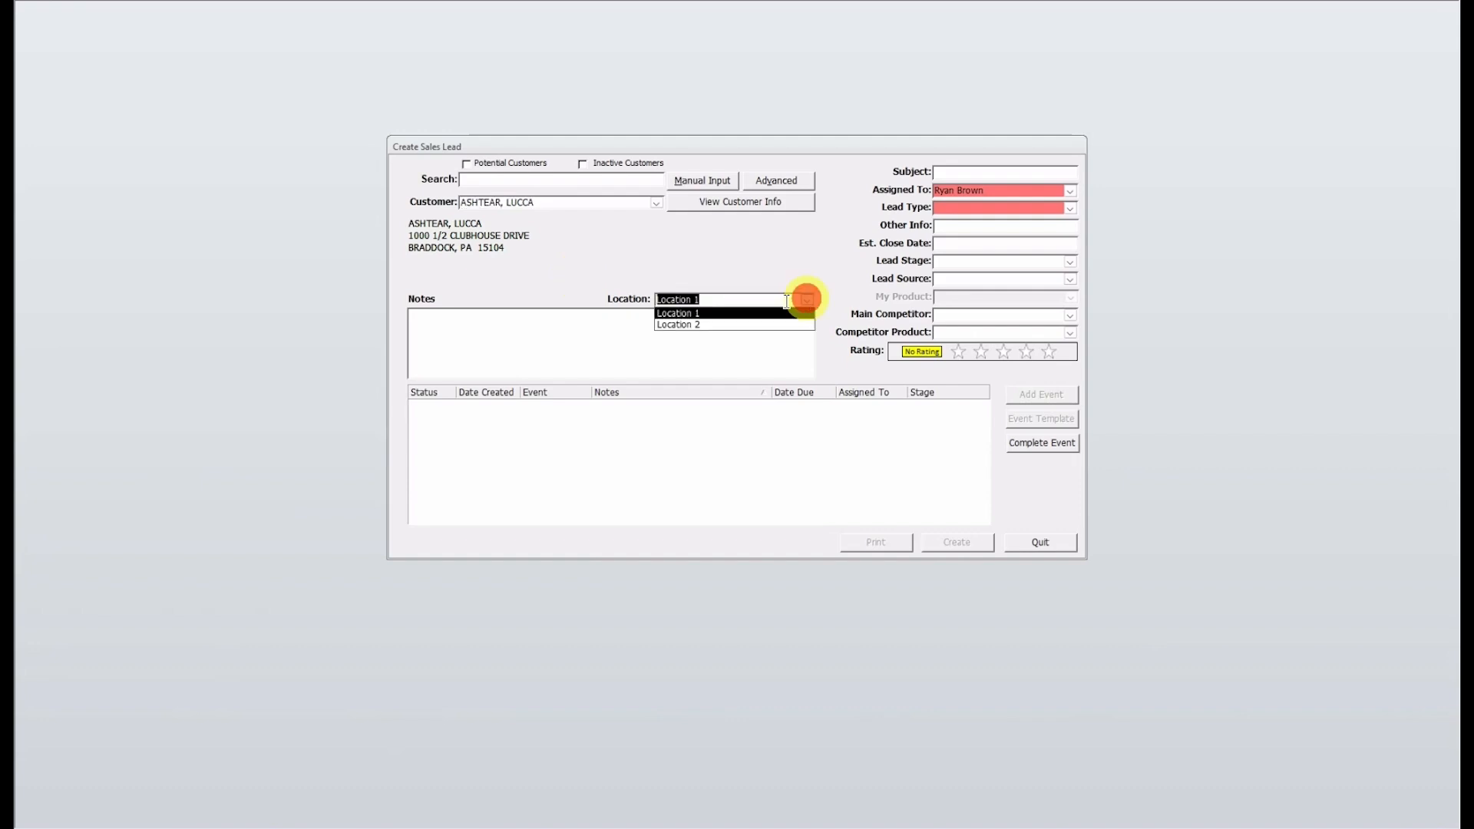
pyautogui.click(729, 315)
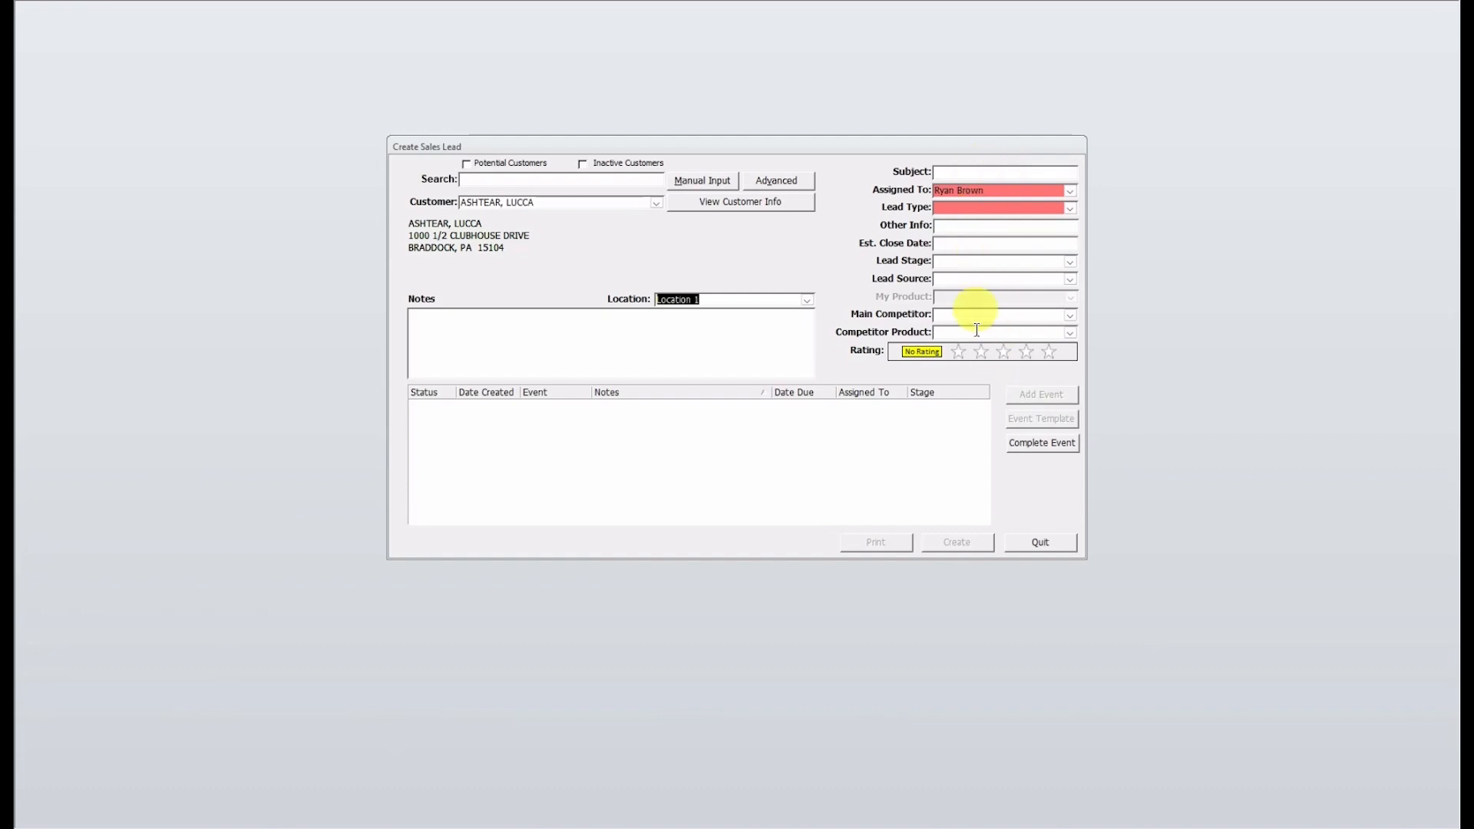
# - Give the new lead the subject "Spa lead", assign it to the employee, and set its lead type to Spa
pyautogui.click(972, 173)
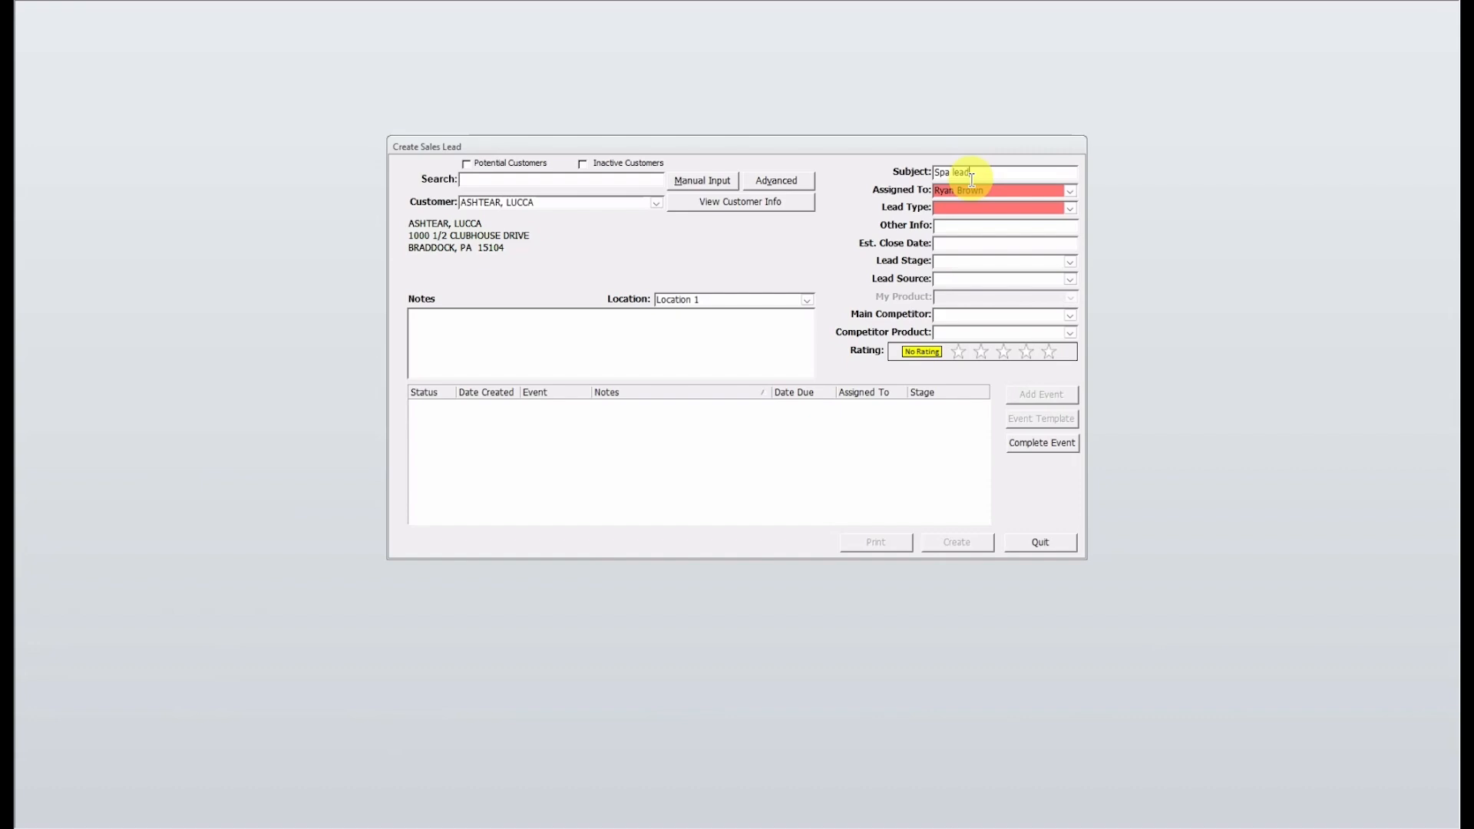
pyautogui.click(1071, 193)
pyautogui.click(982, 235)
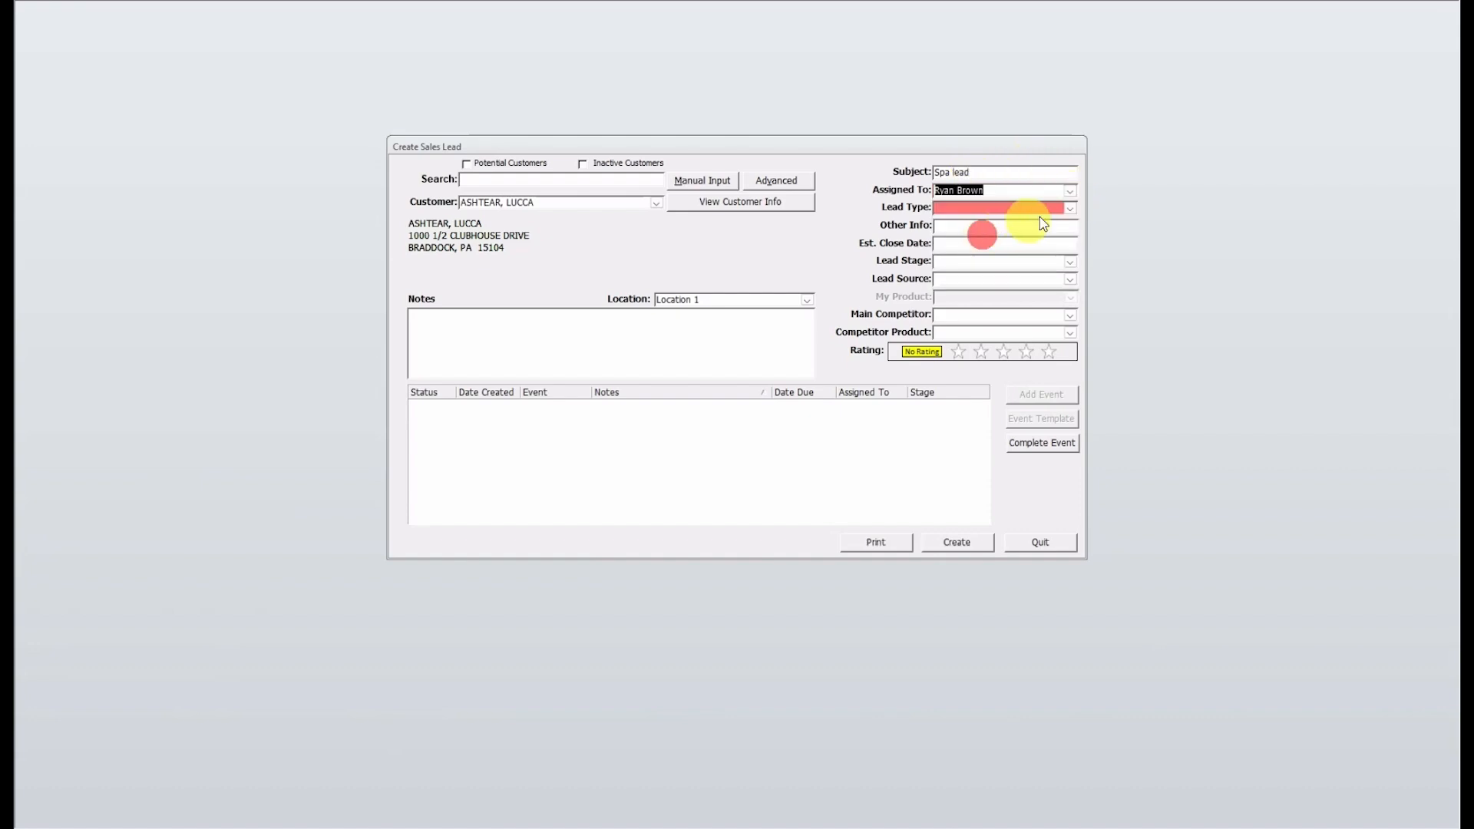
pyautogui.click(1071, 208)
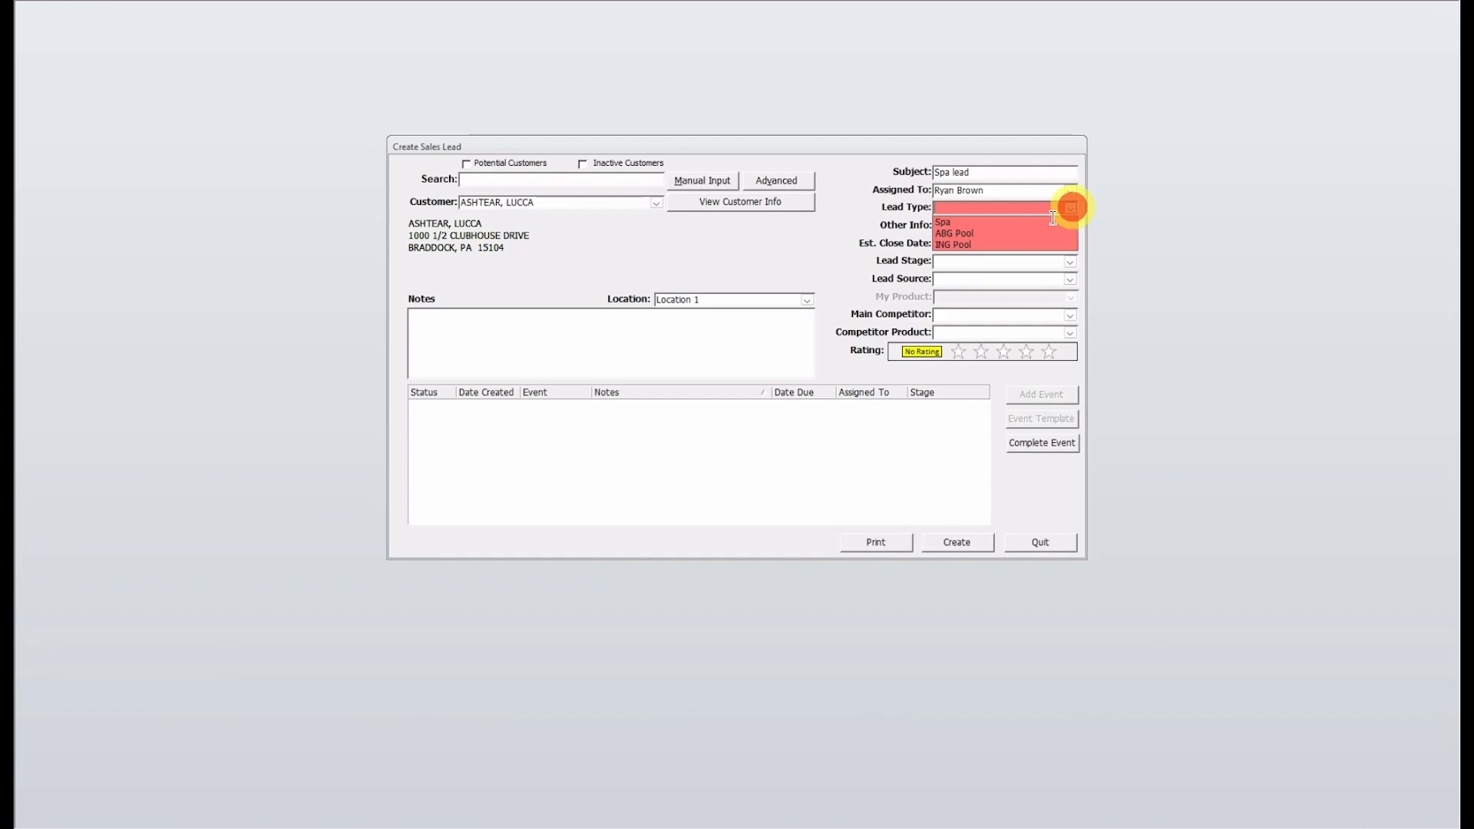
pyautogui.click(958, 222)
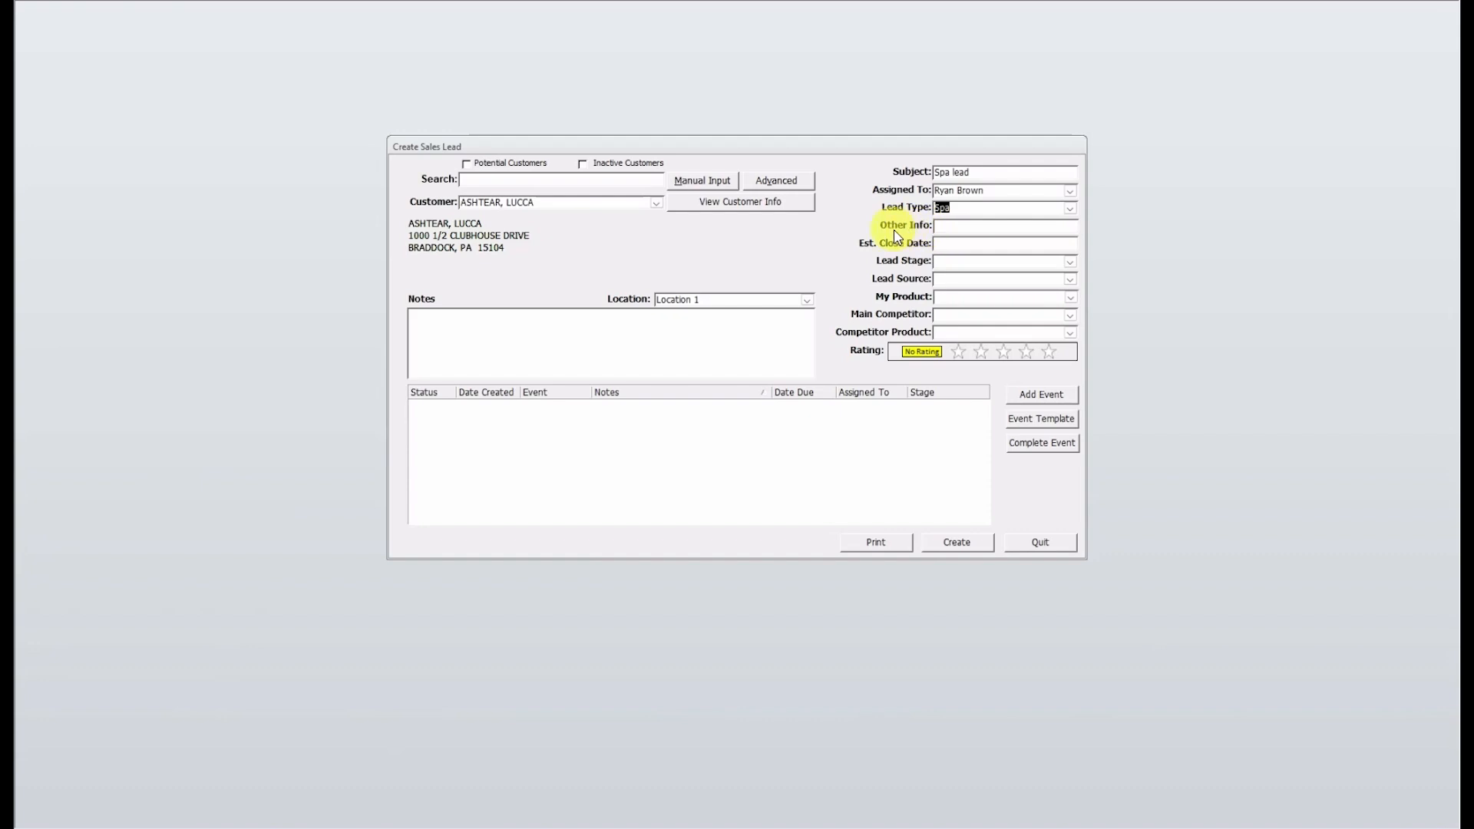
# - Set the lead's estimated close date to 03/01/2025, its stage to Prospect and its source to Newspaper
pyautogui.click(951, 244)
pyautogui.click(937, 242)
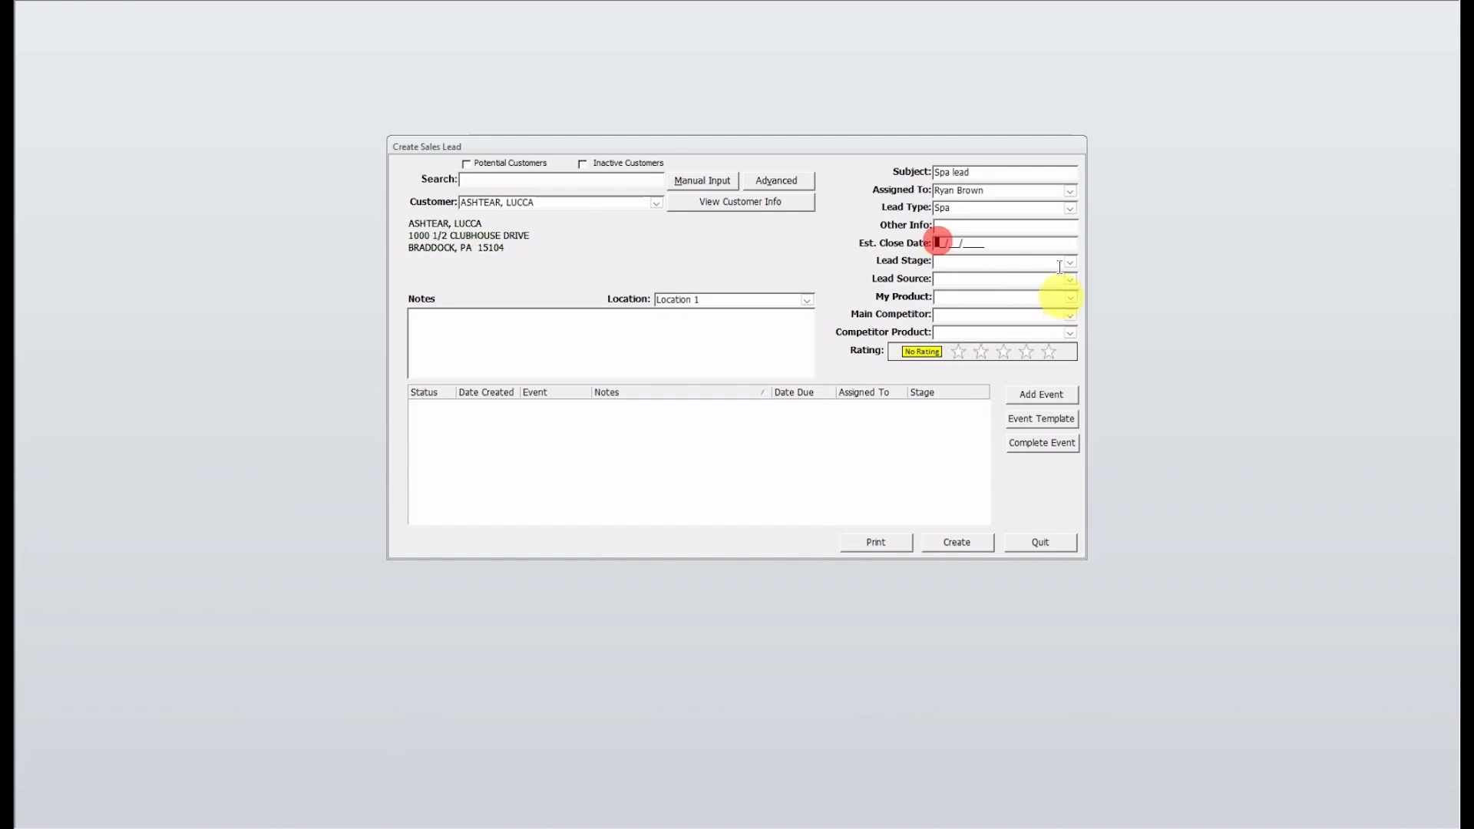
pyautogui.write('03/01/2025')
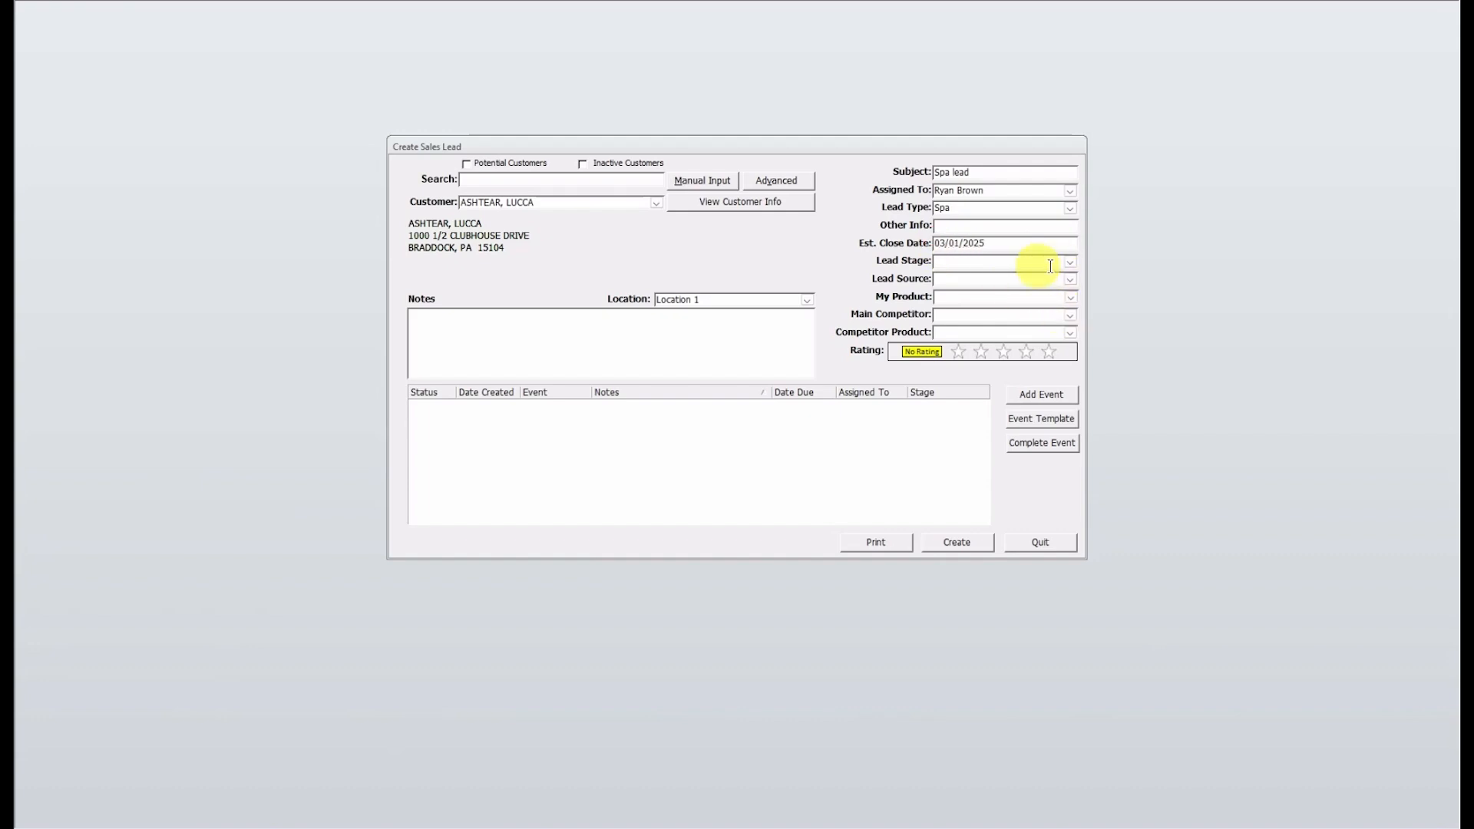
pyautogui.click(1070, 262)
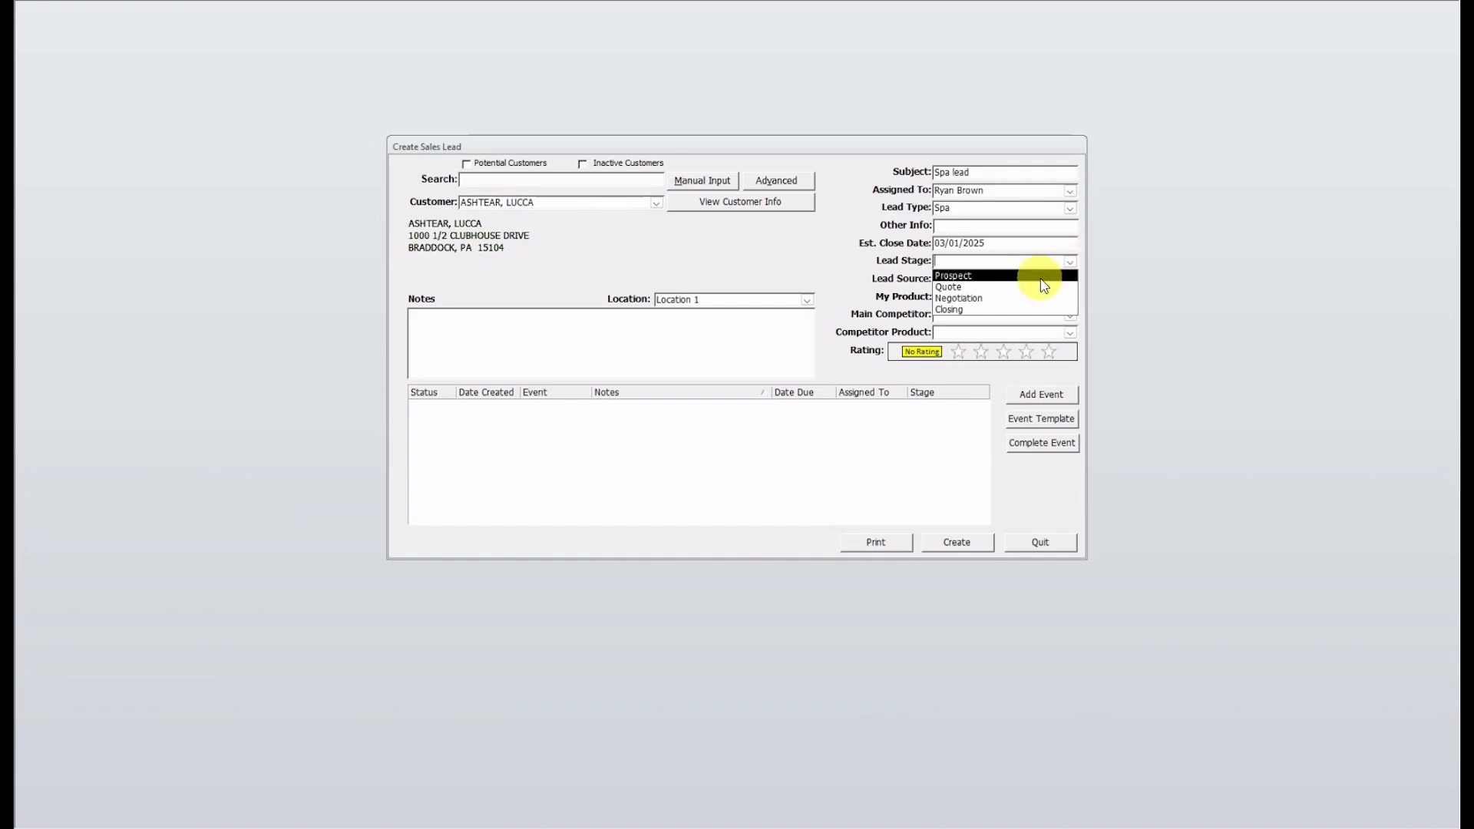
pyautogui.click(1041, 278)
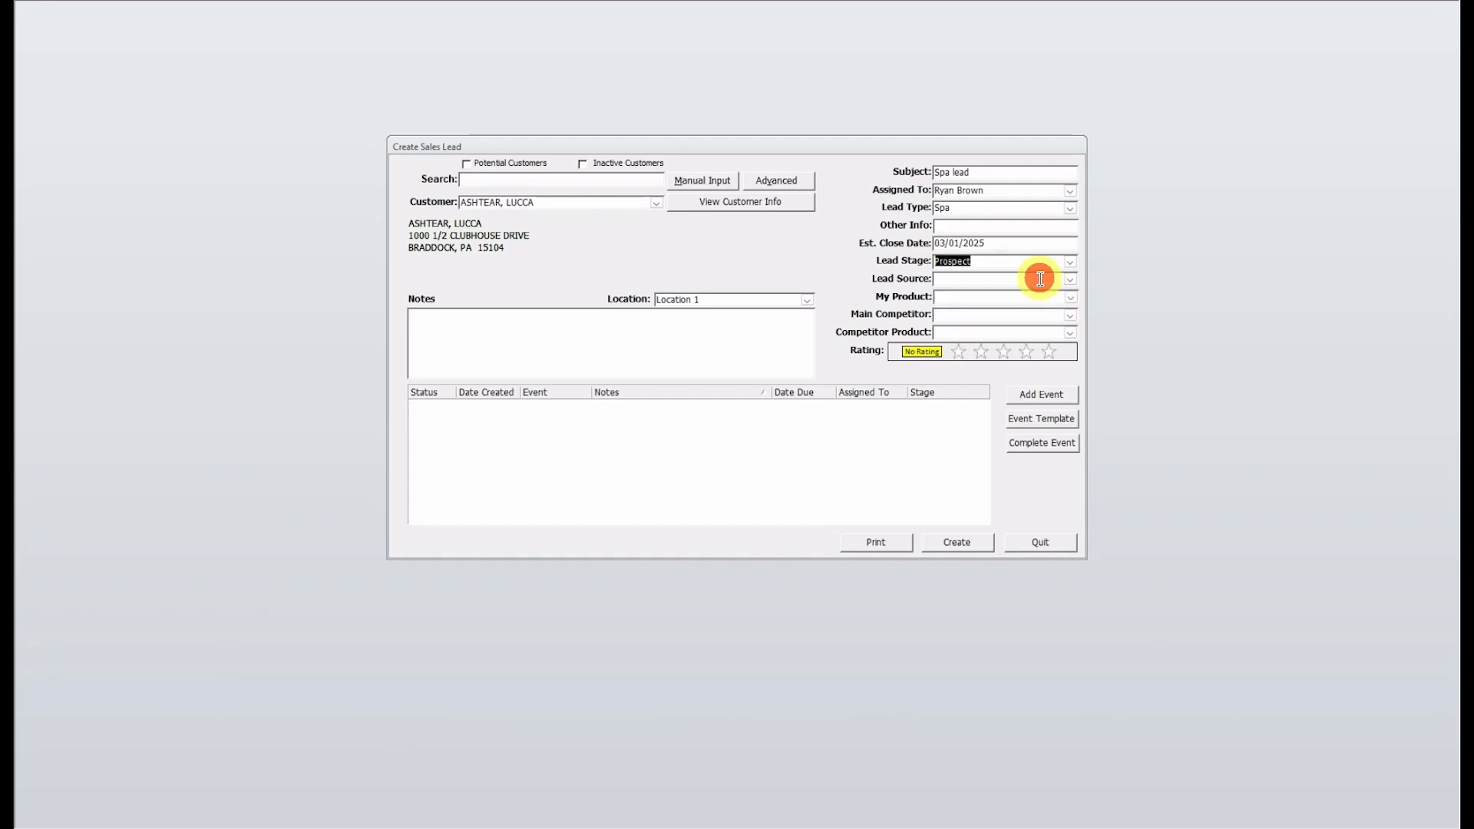
pyautogui.click(1068, 279)
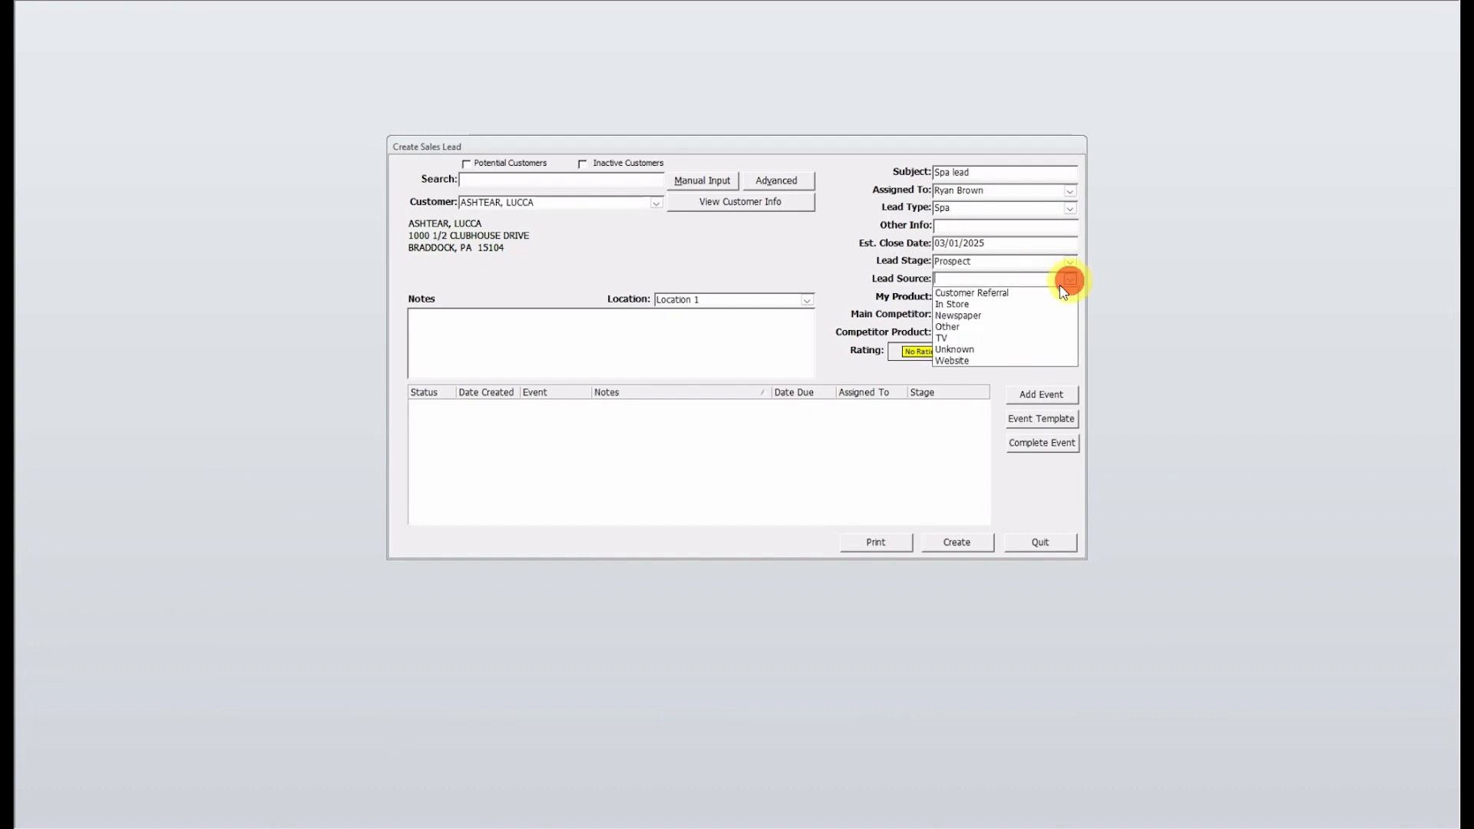
pyautogui.click(1010, 315)
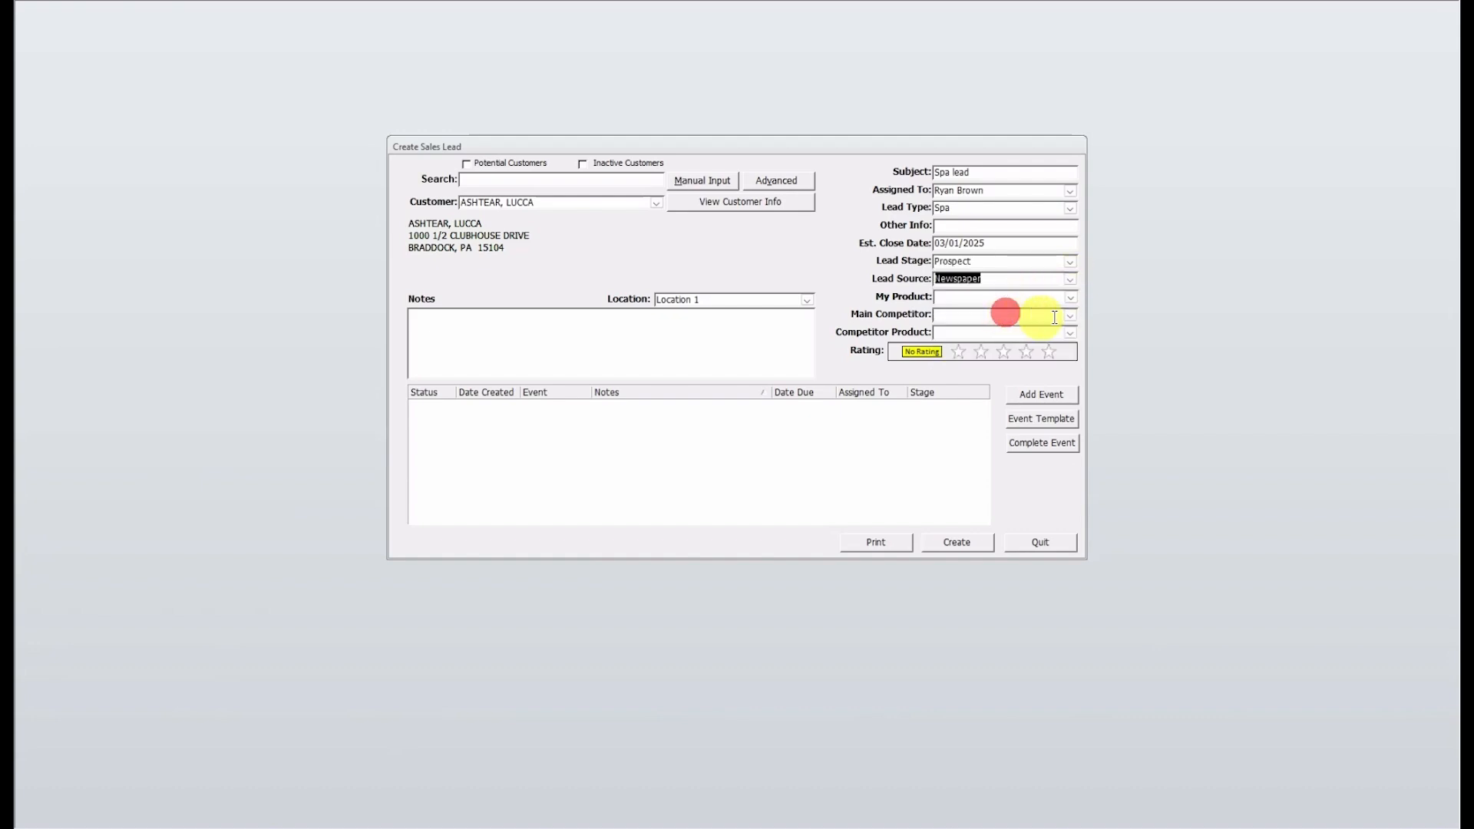
# - Set the lead's own product to a5l, its main competitor to Swimies and Spas!, and its rating to 3 stars
pyautogui.click(1071, 297)
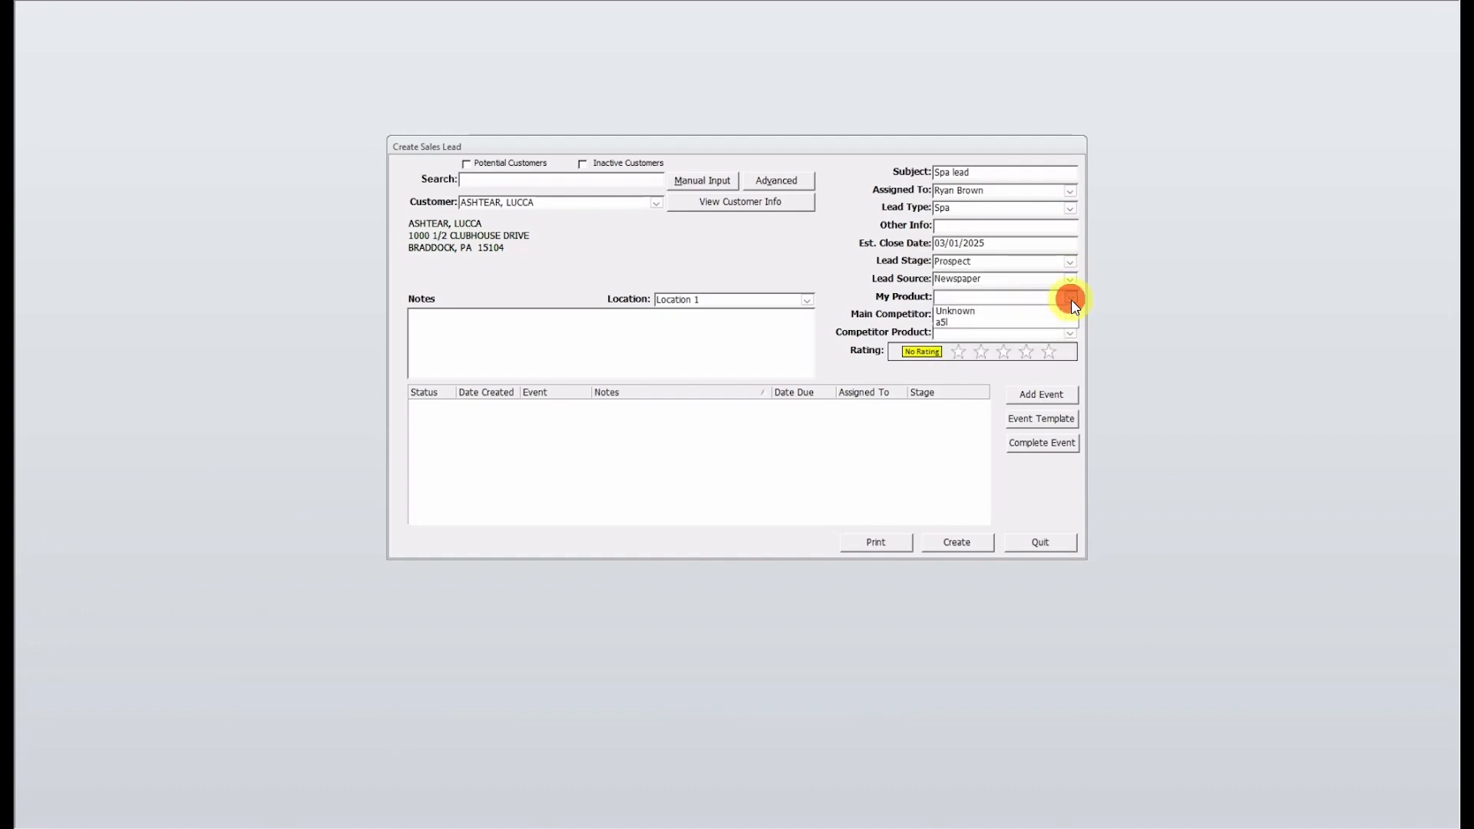
pyautogui.click(998, 322)
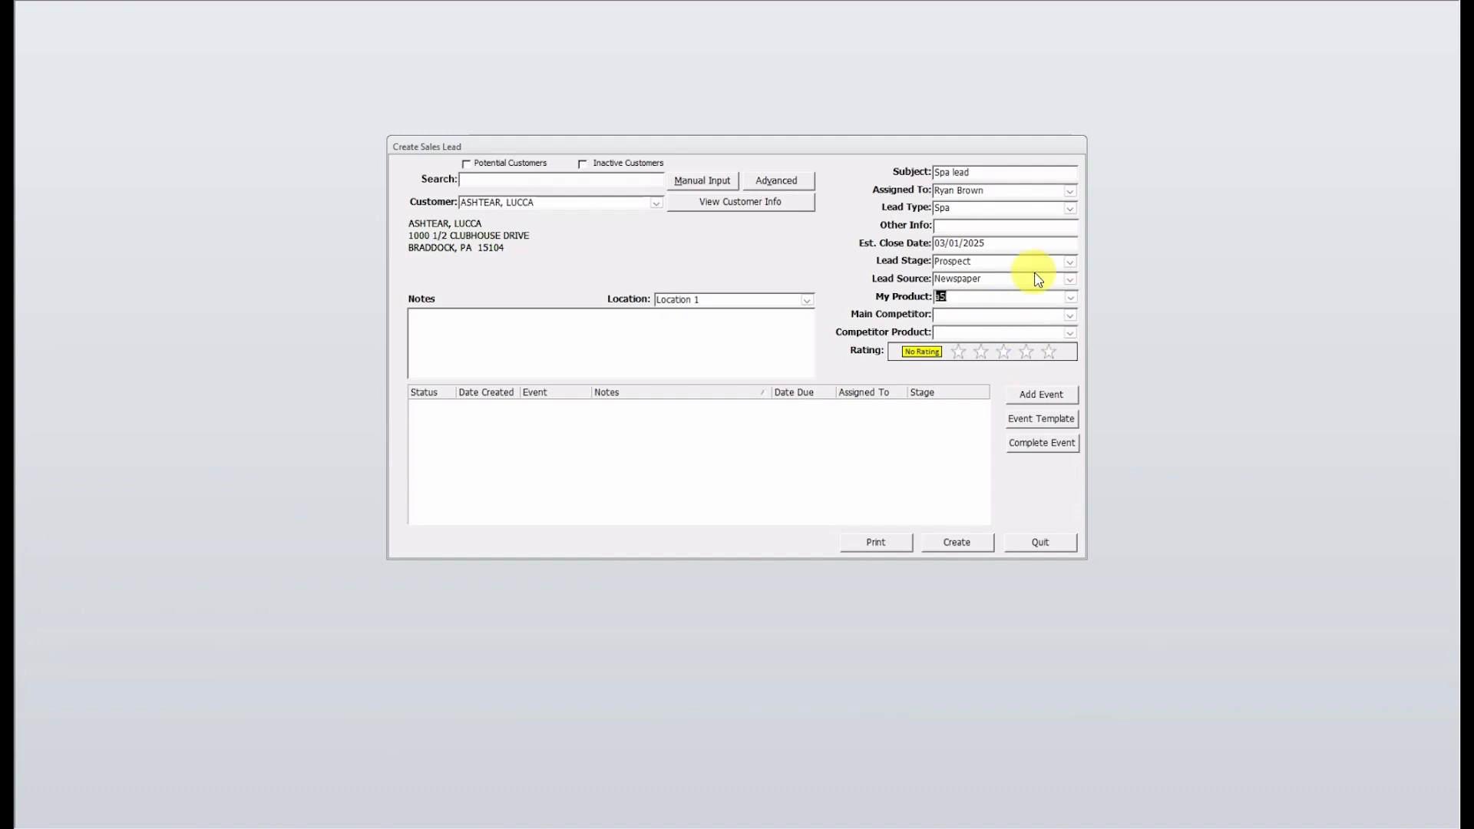
pyautogui.click(1069, 315)
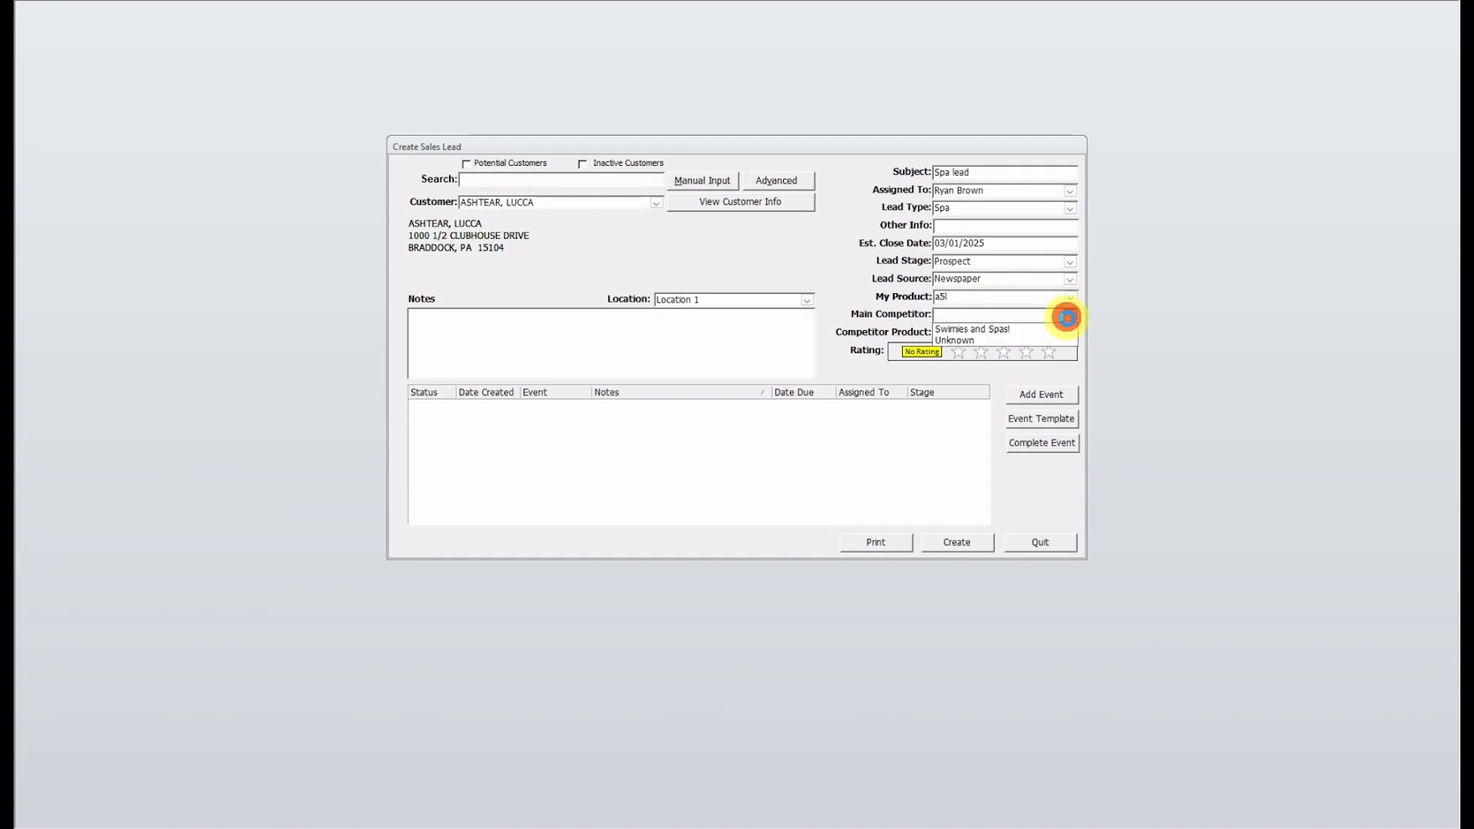
pyautogui.click(990, 328)
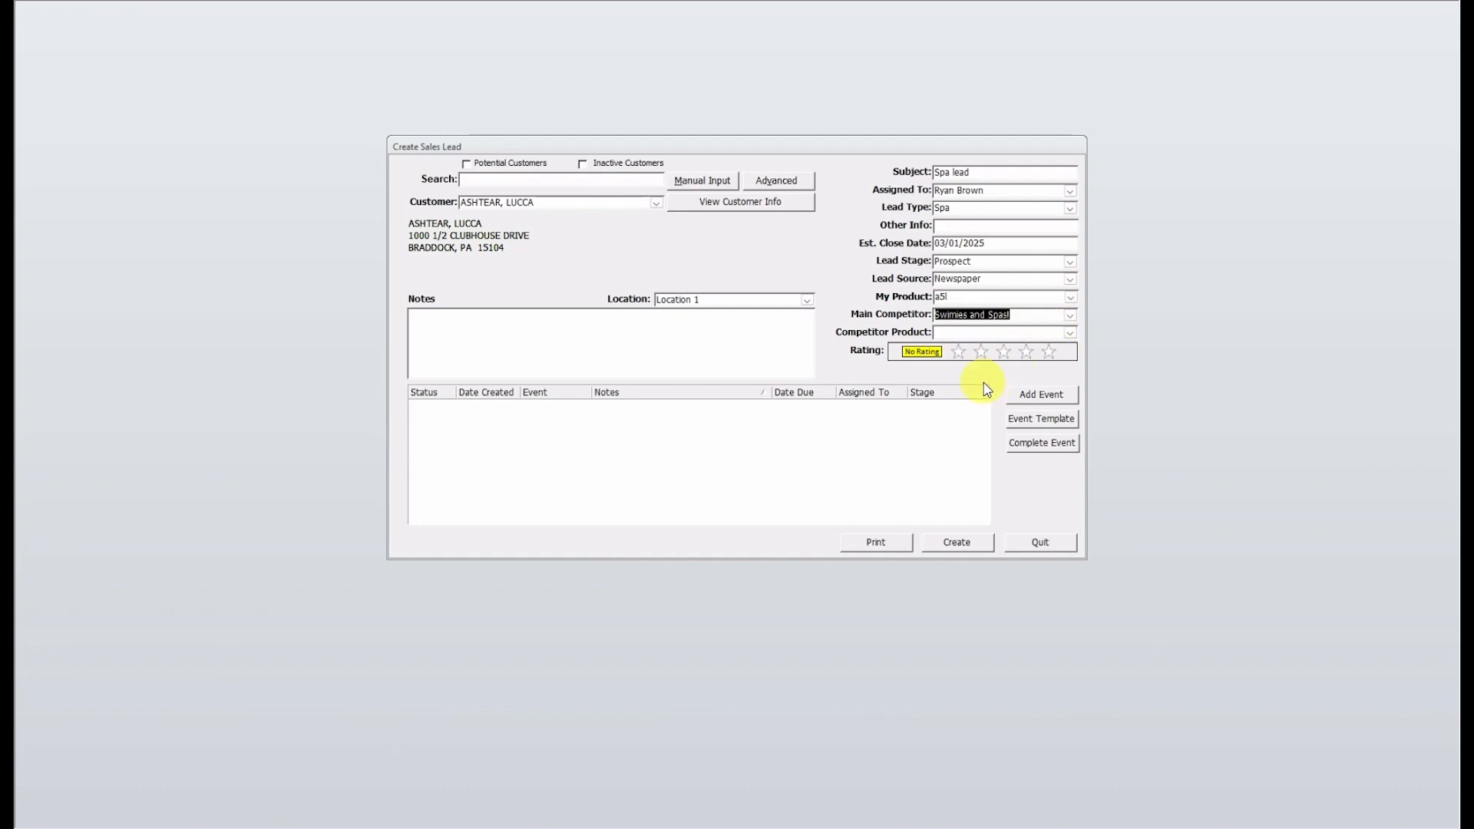
pyautogui.click(1004, 352)
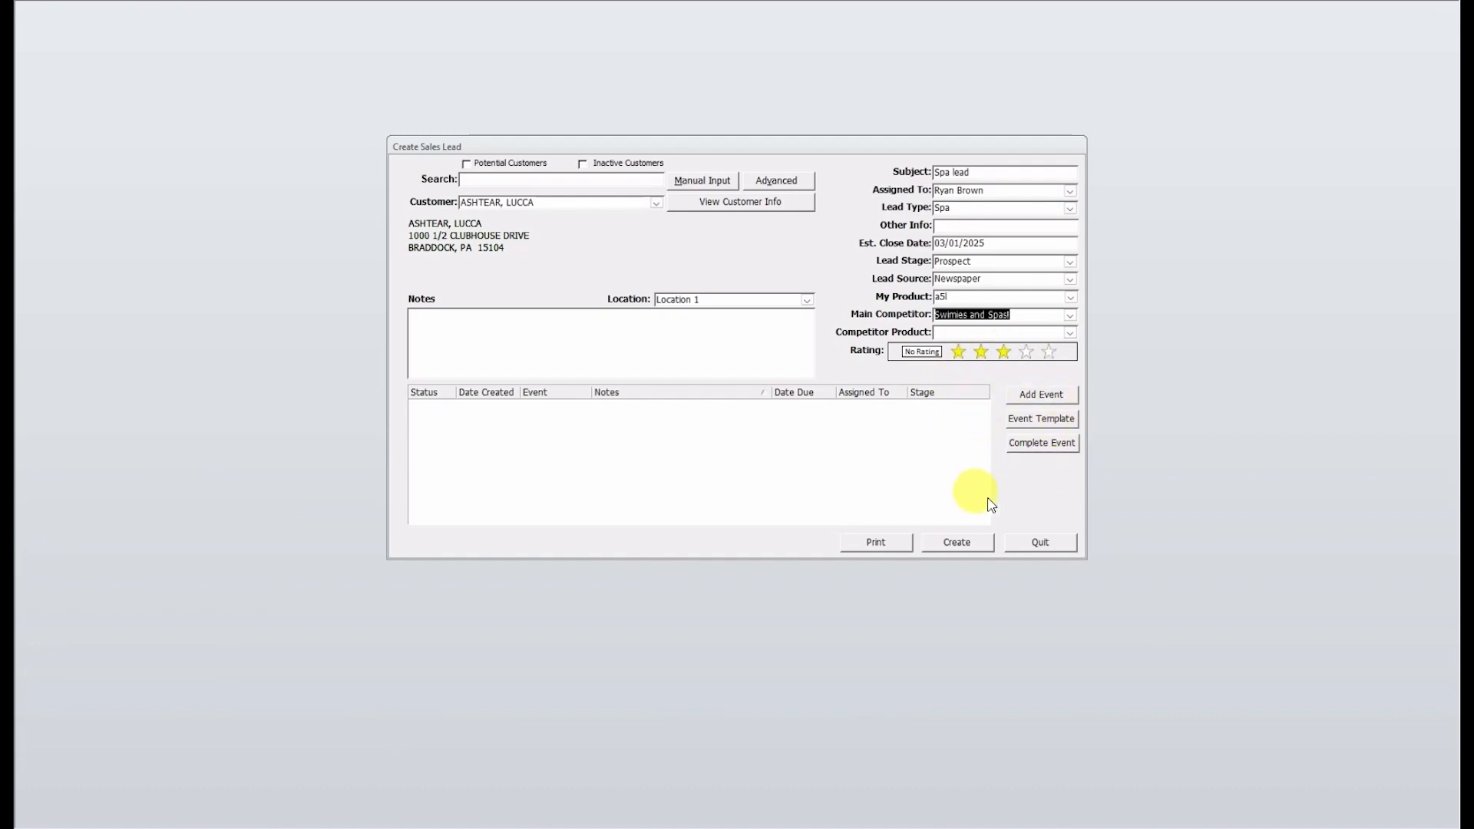
# - Apply all events of the Spa event template to the lead and create the sales lead
pyautogui.click(1025, 419)
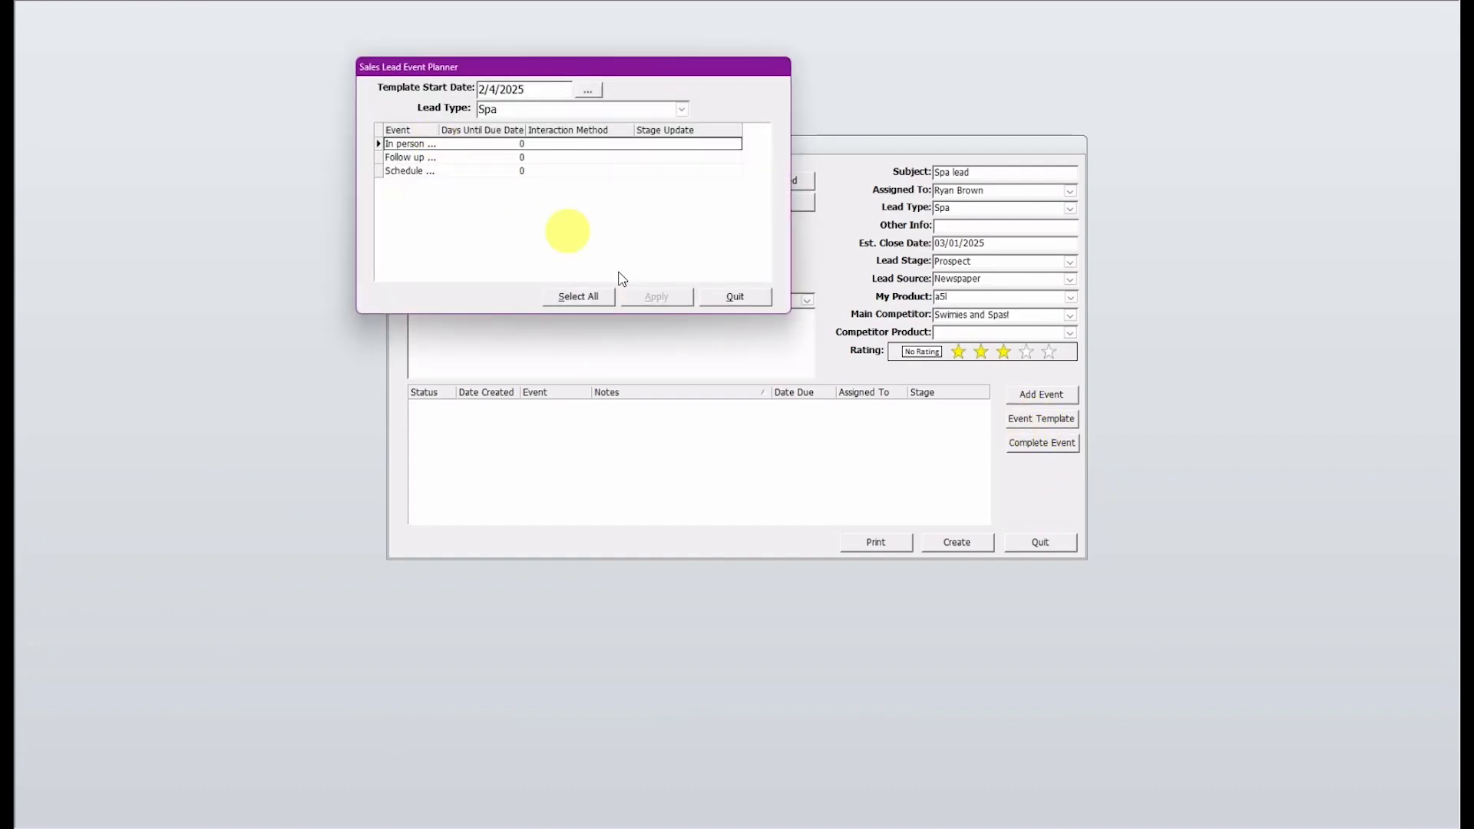
pyautogui.click(584, 296)
pyautogui.click(675, 299)
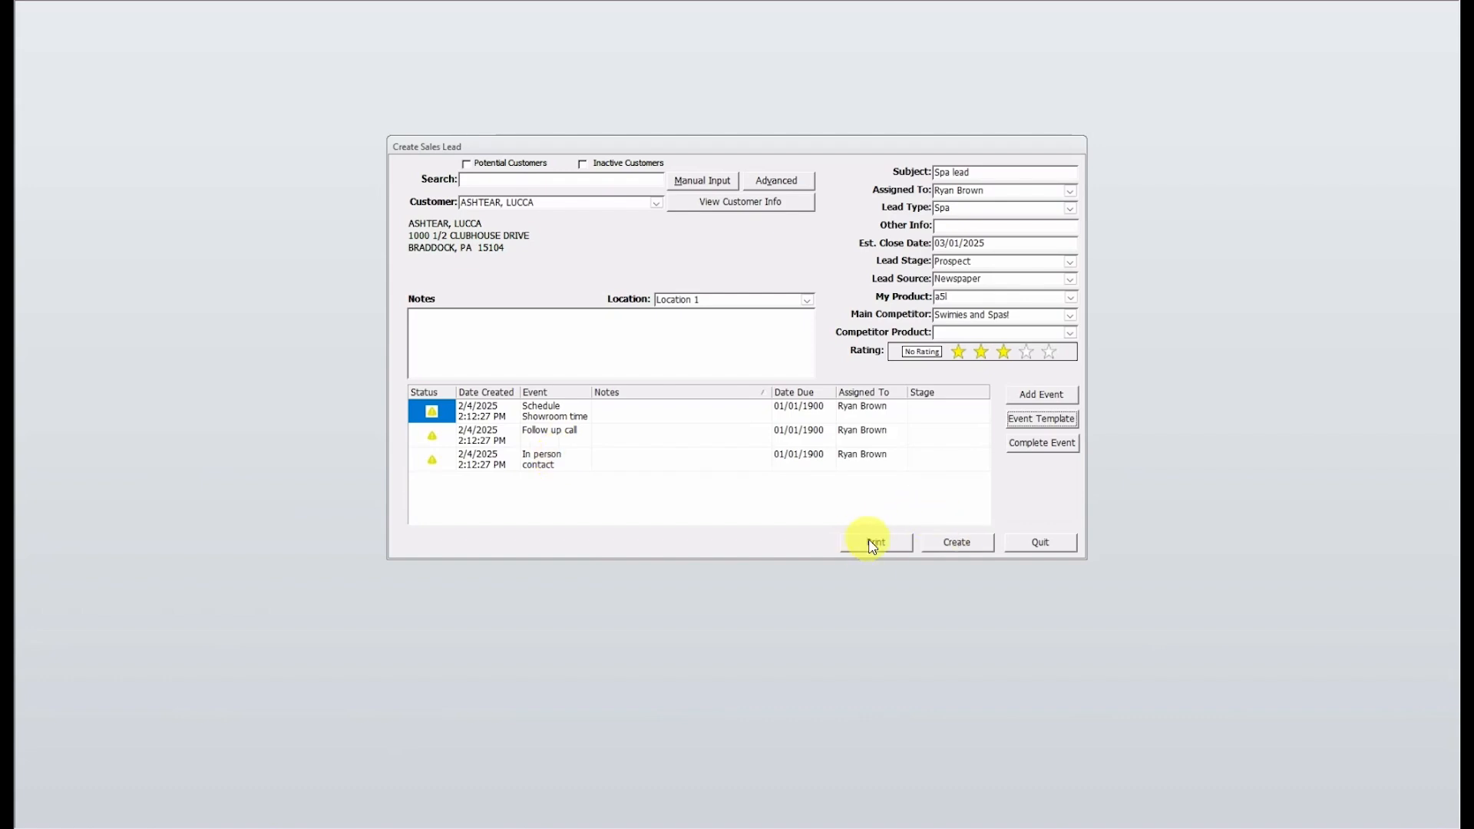
pyautogui.click(938, 541)
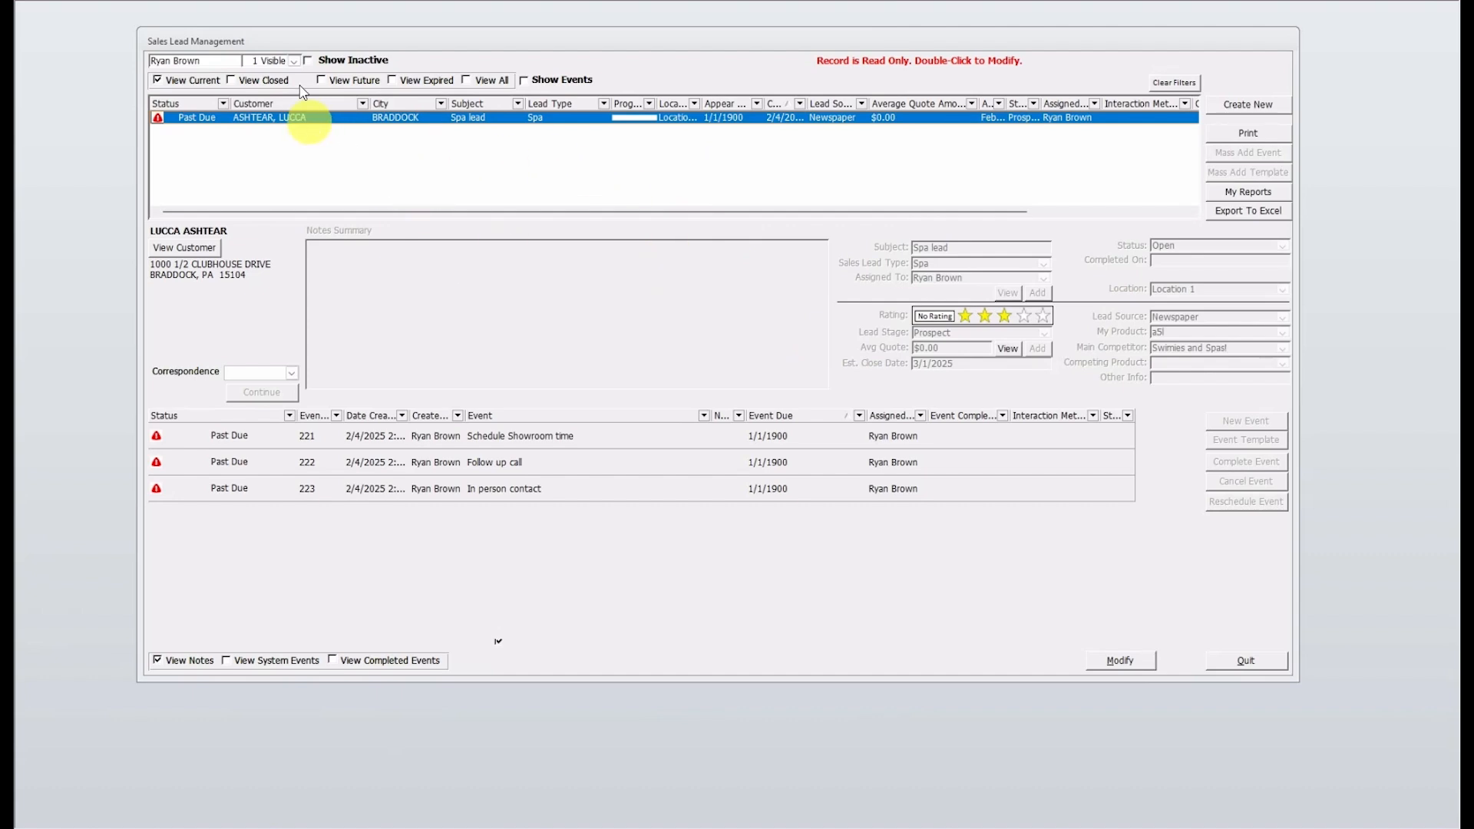
# - Filter the sales leads by the assigned employee and display the new Spa lead's details
pyautogui.click(294, 61)
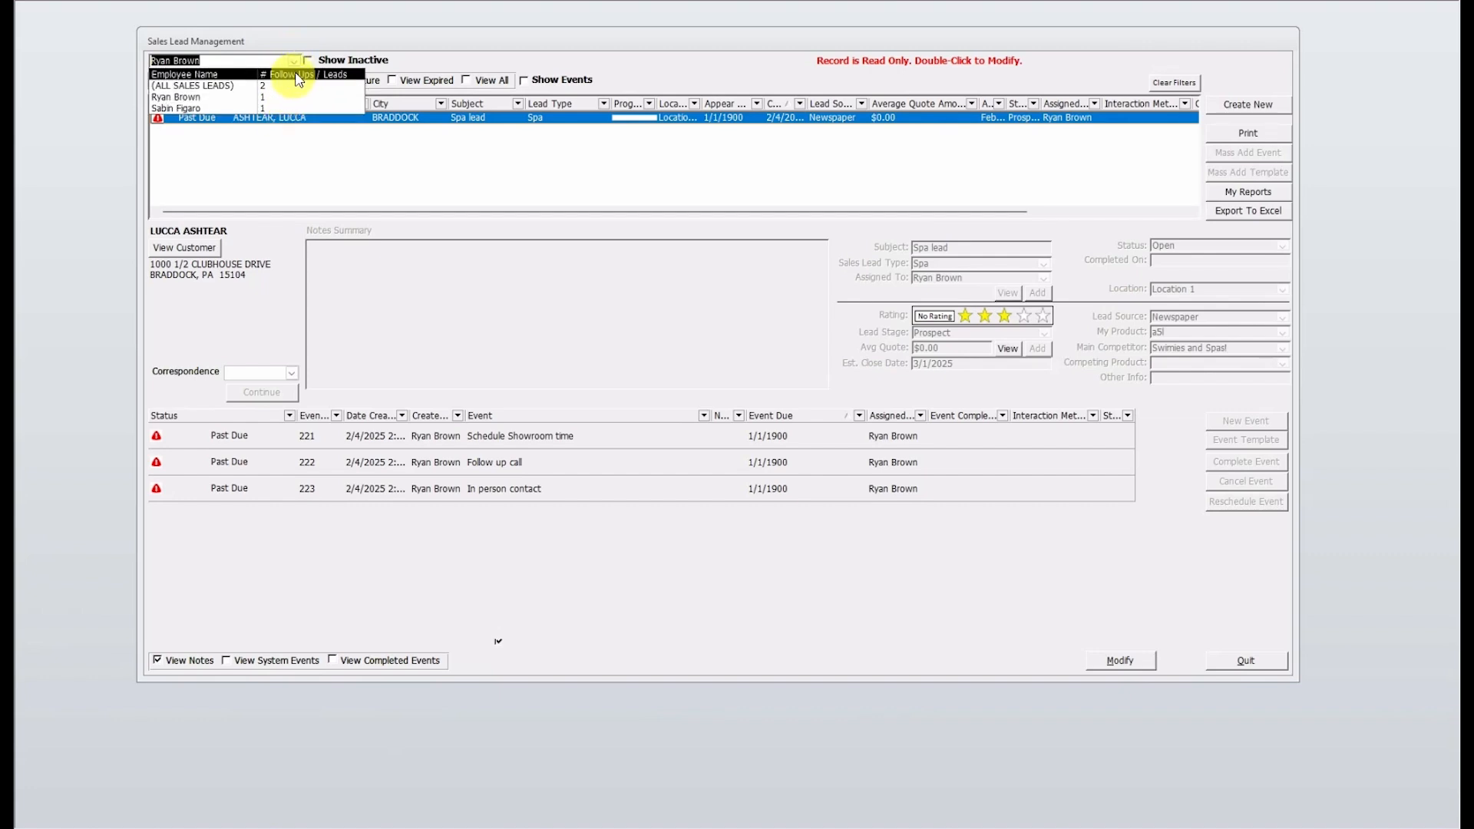
pyautogui.click(244, 101)
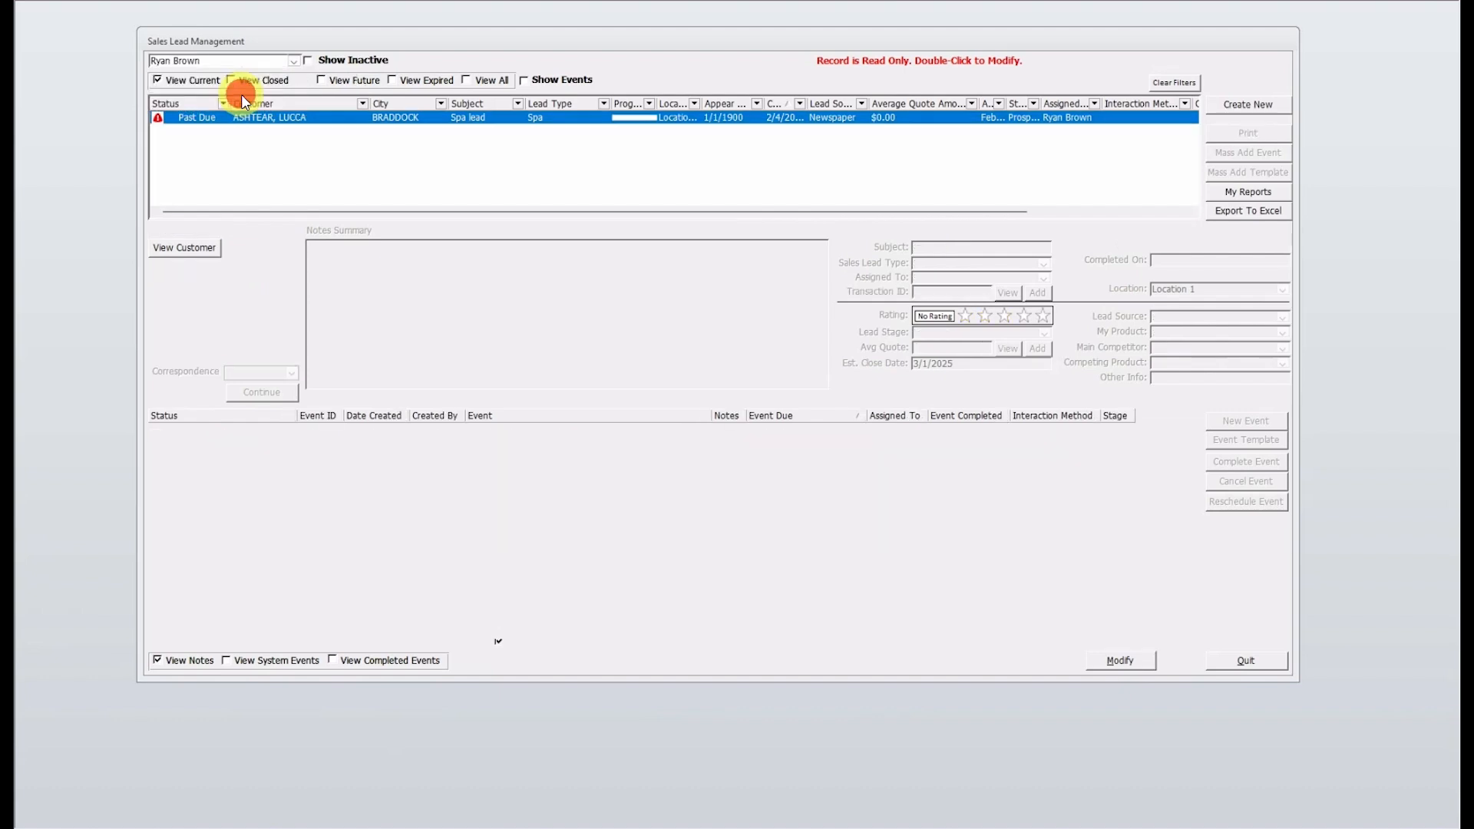
pyautogui.click(486, 122)
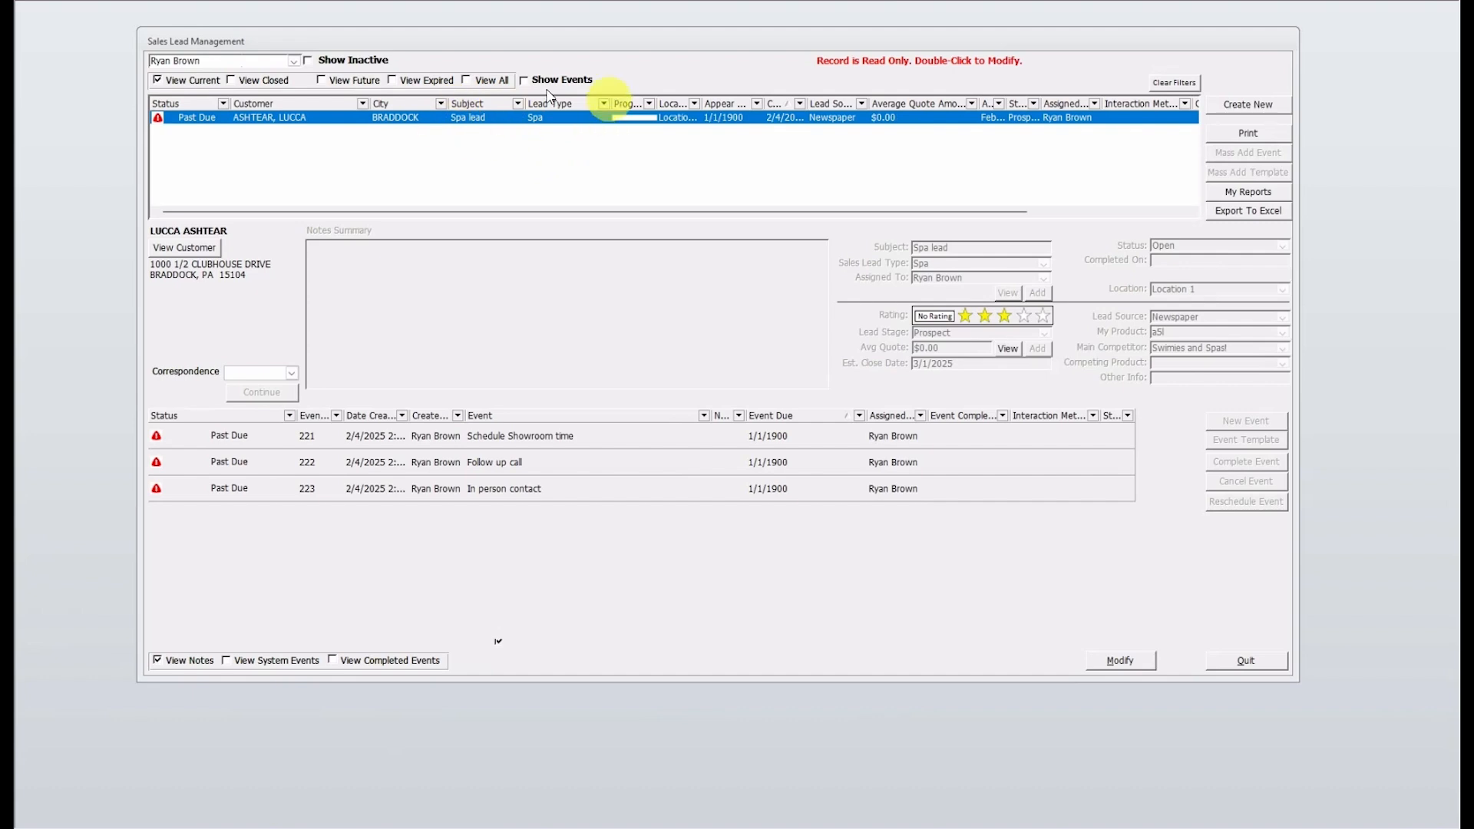
# - Open the Spa lead for editing and complete its Schedule Showroom time, Follow up call and In person contact events
pyautogui.doubleClick(461, 125)
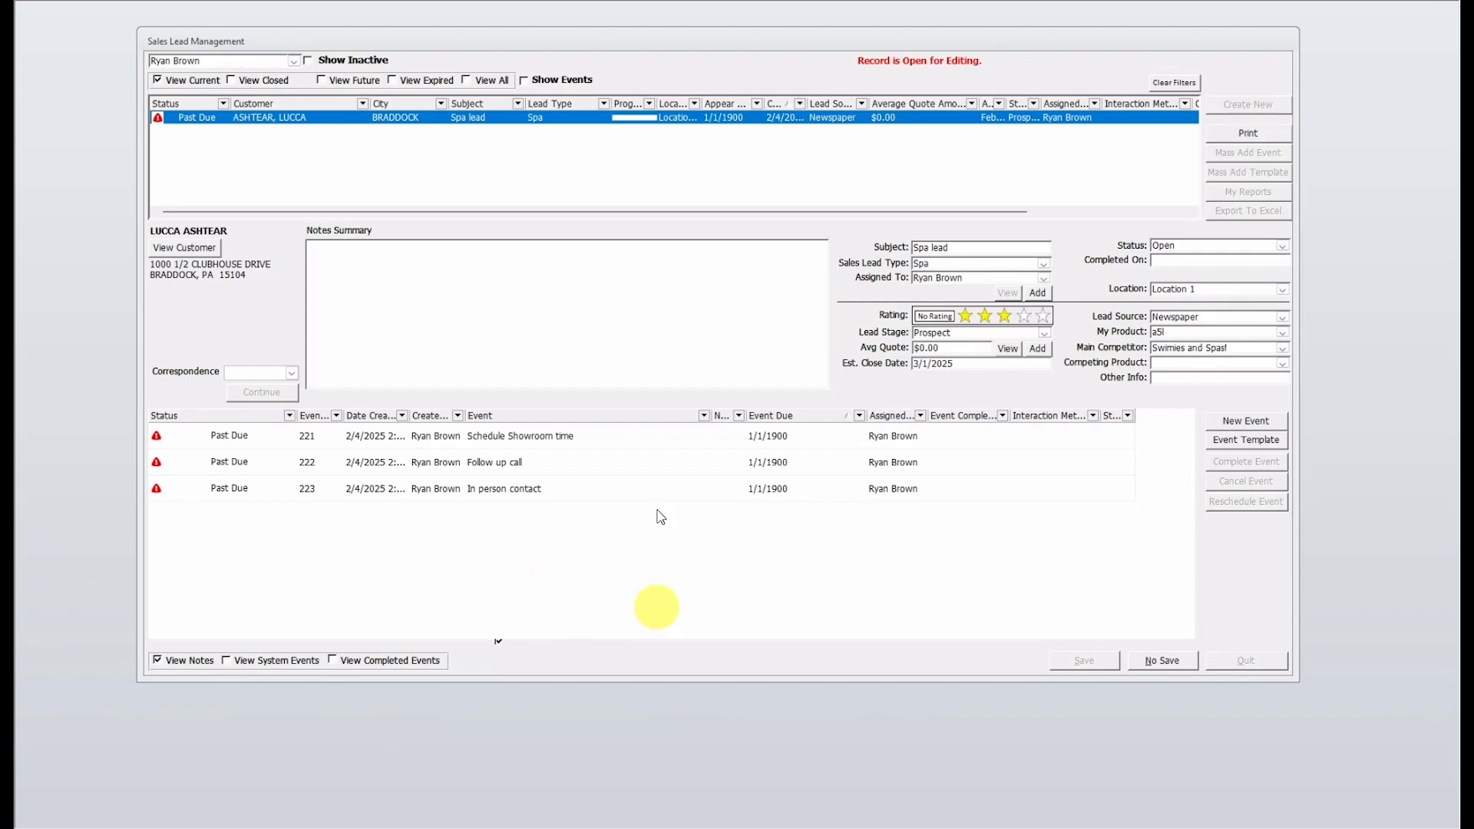
pyautogui.click(646, 434)
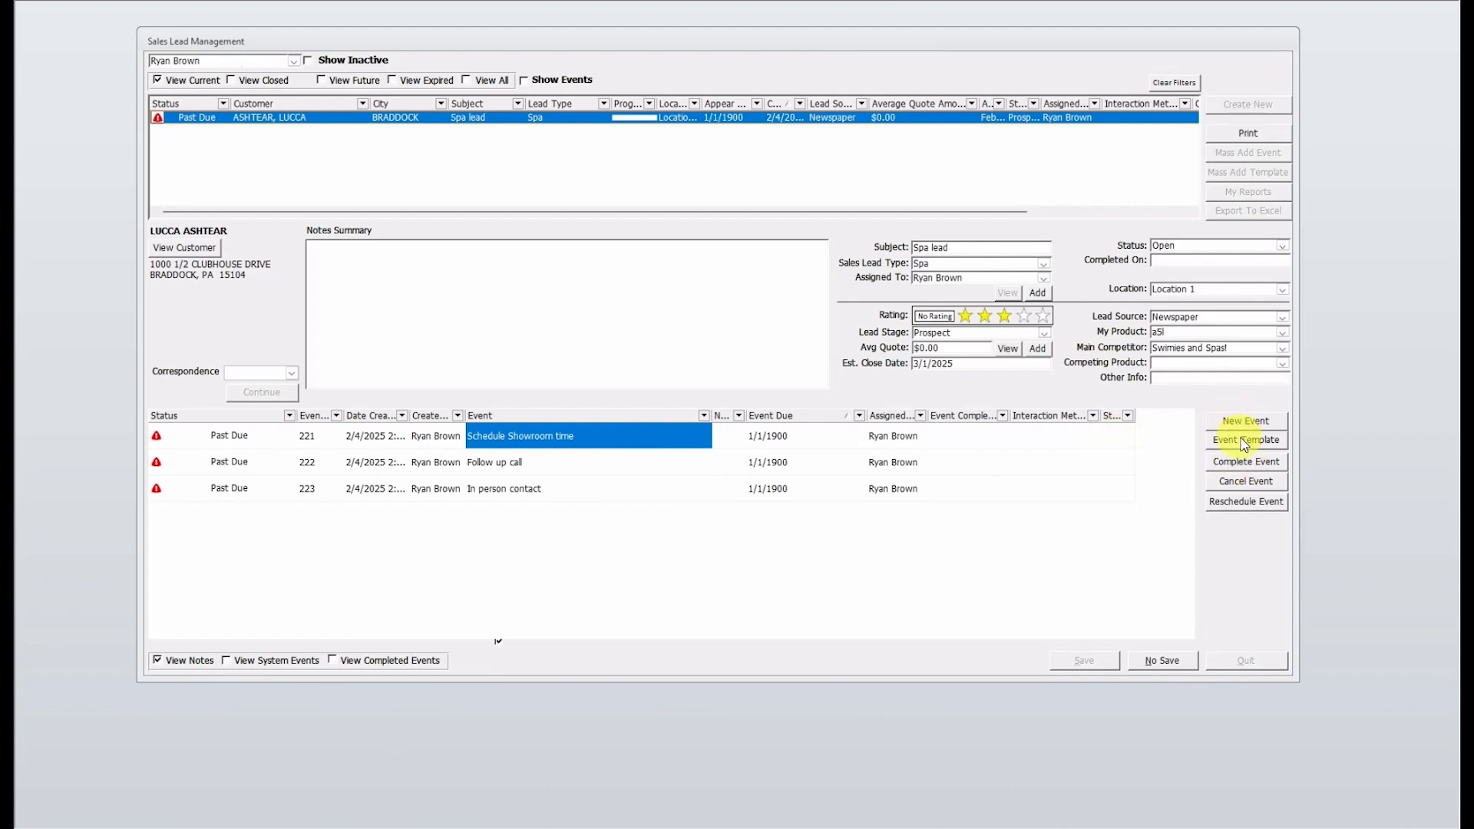
pyautogui.click(1236, 469)
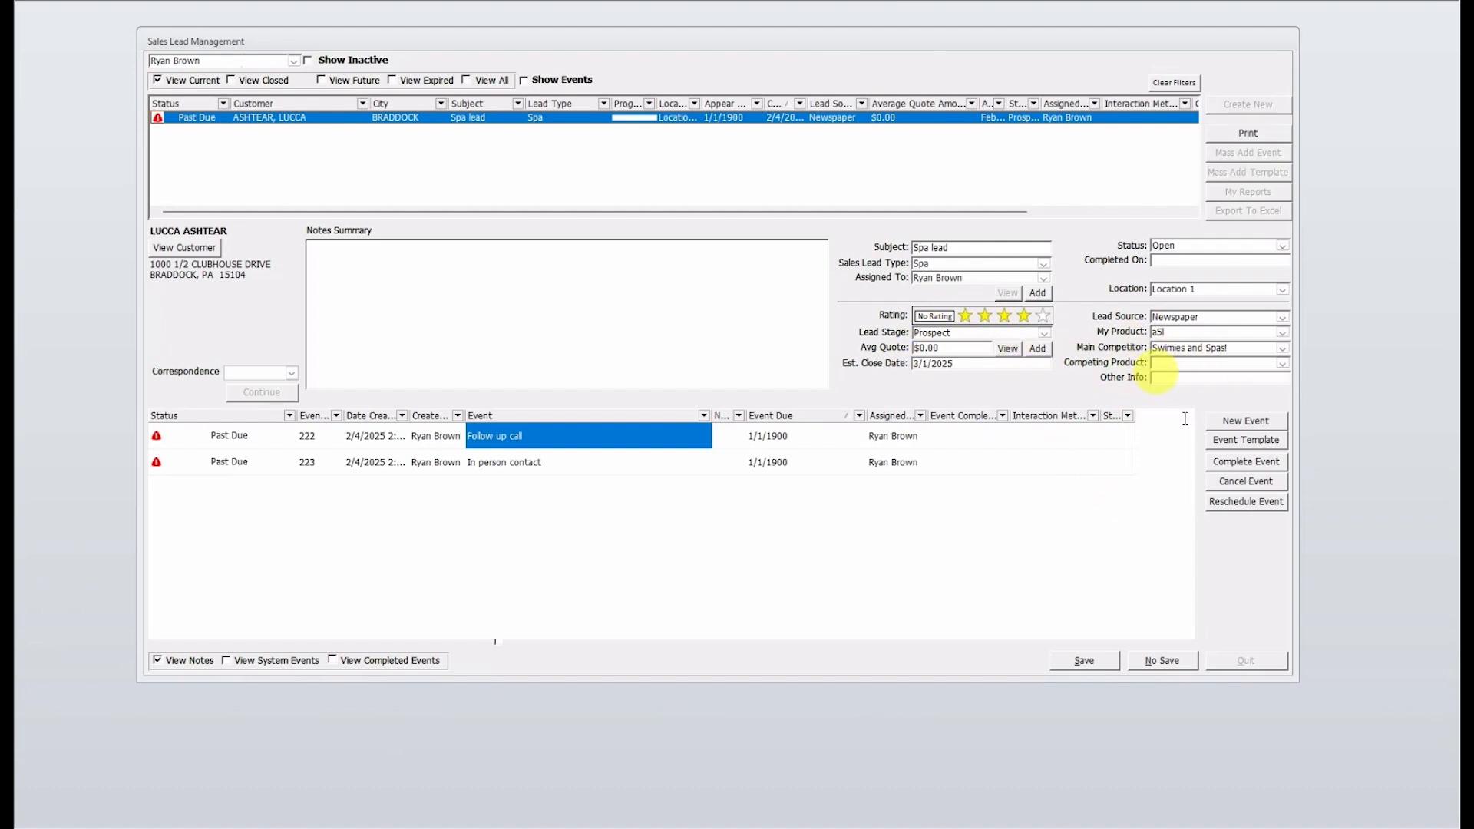
pyautogui.click(1239, 468)
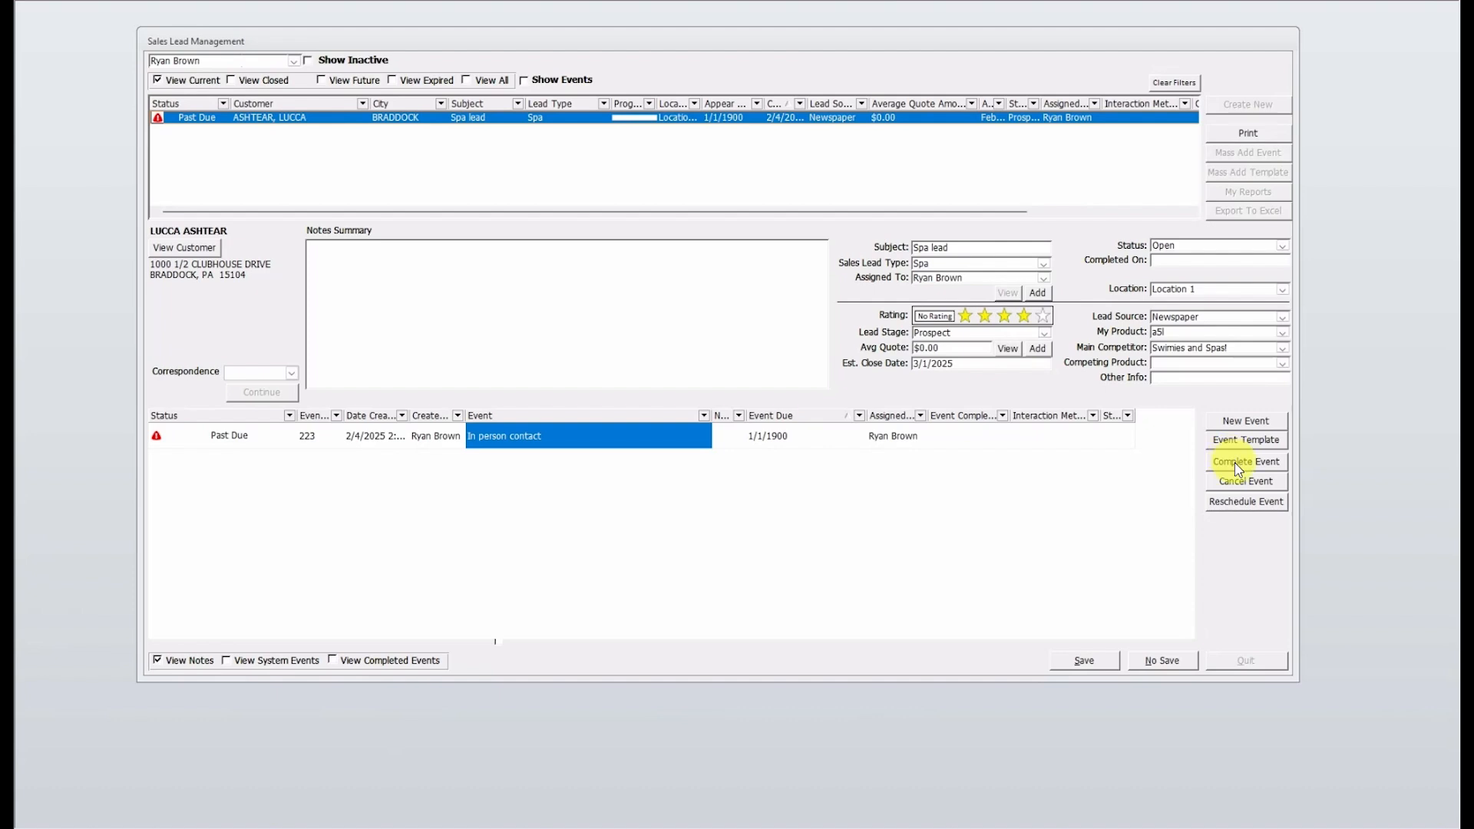
pyautogui.click(1238, 464)
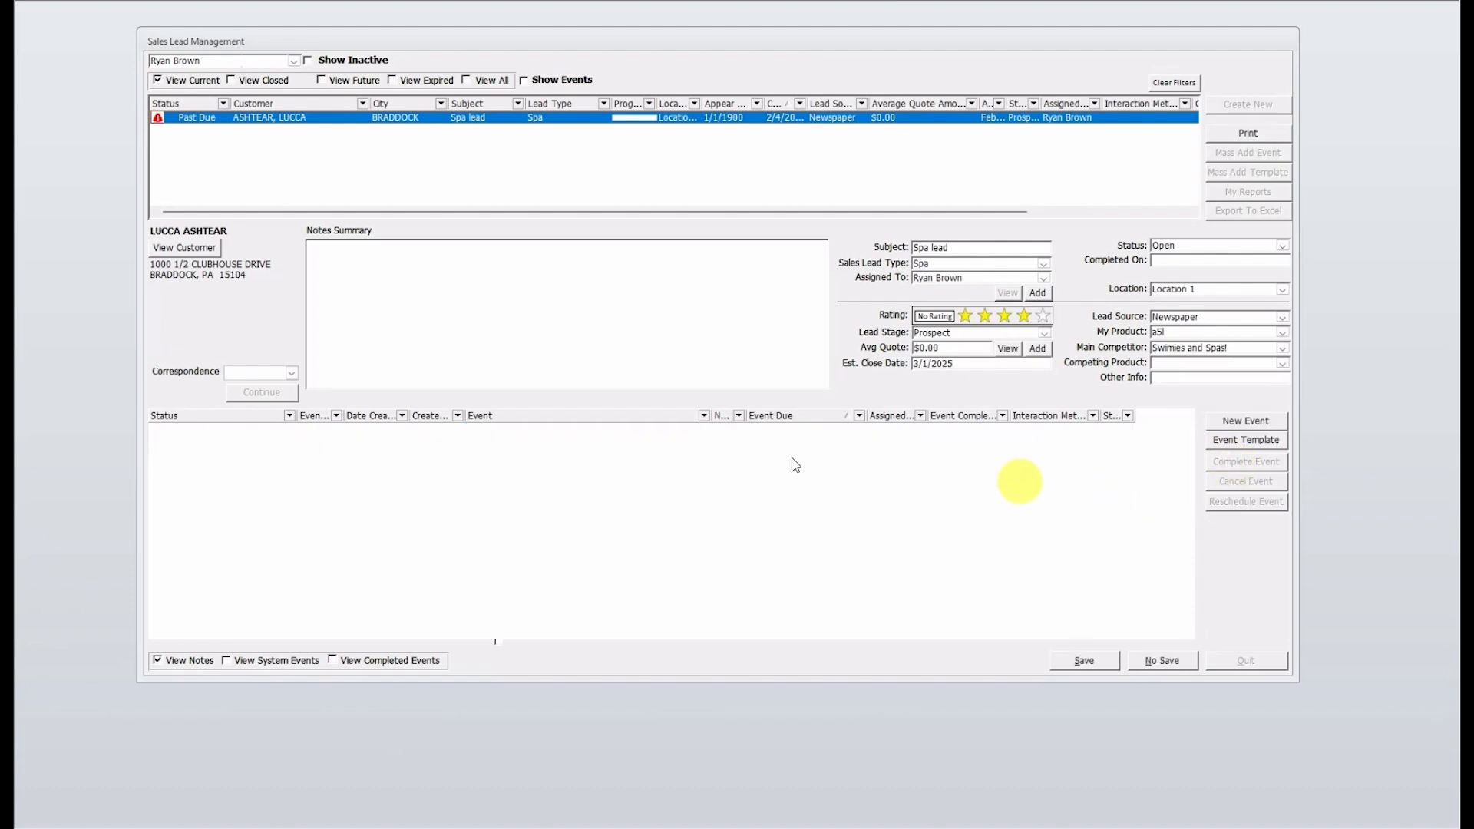
# - Set the Spa lead's status to Closed and save it with close date 2/4/2025 and no message recipient
pyautogui.click(1281, 246)
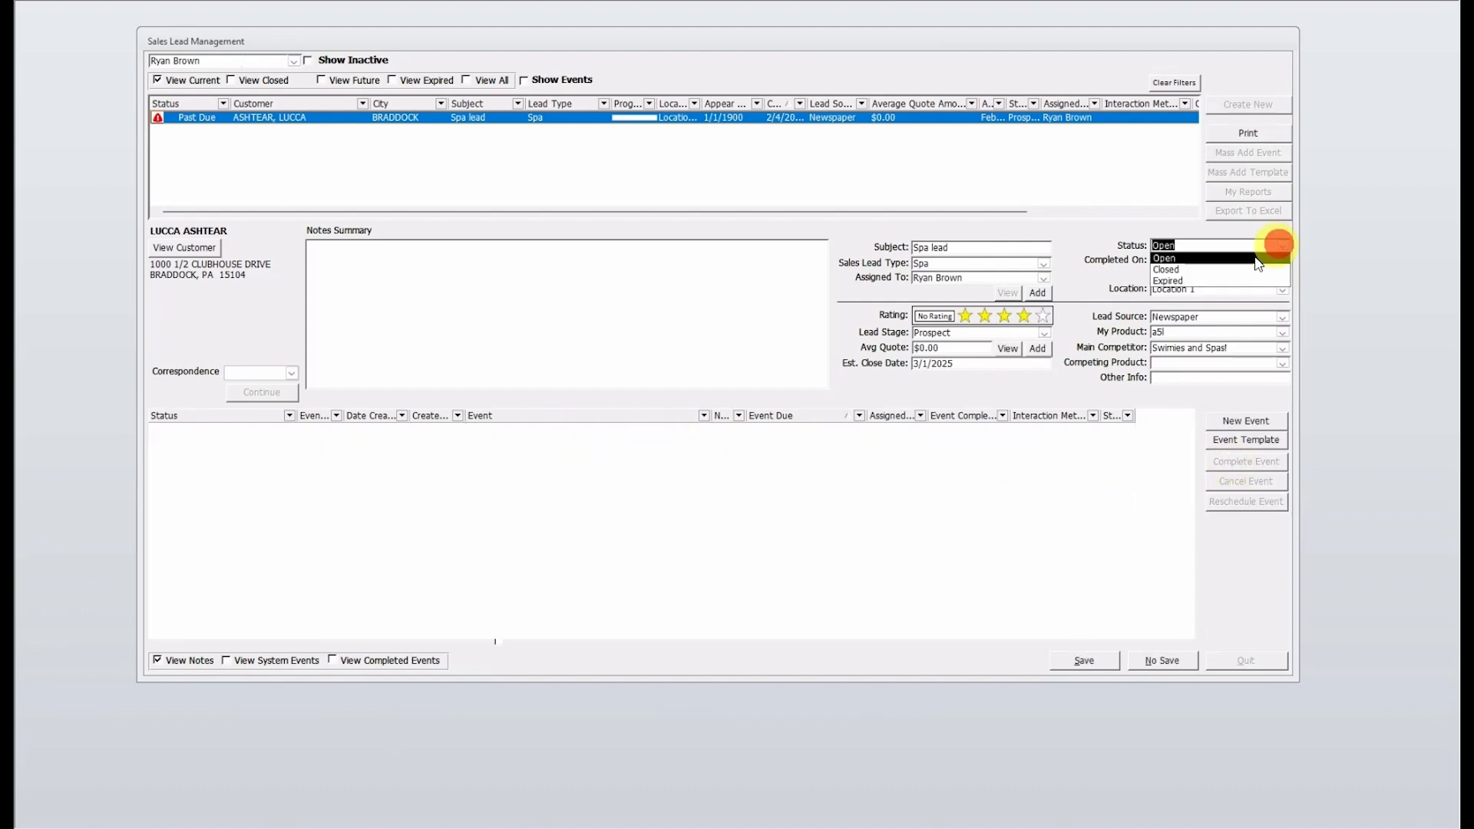
pyautogui.click(1189, 273)
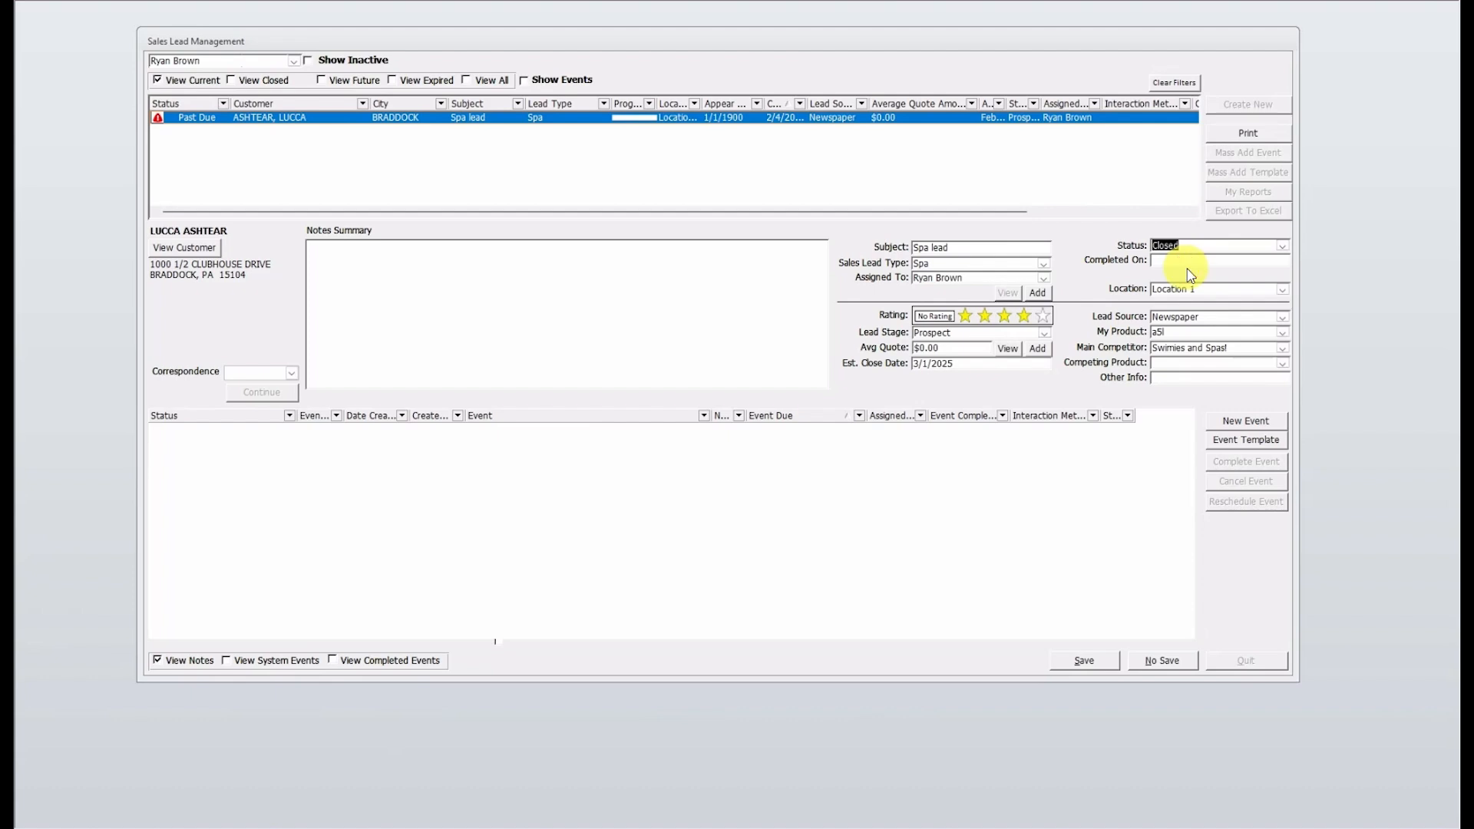
pyautogui.click(1068, 663)
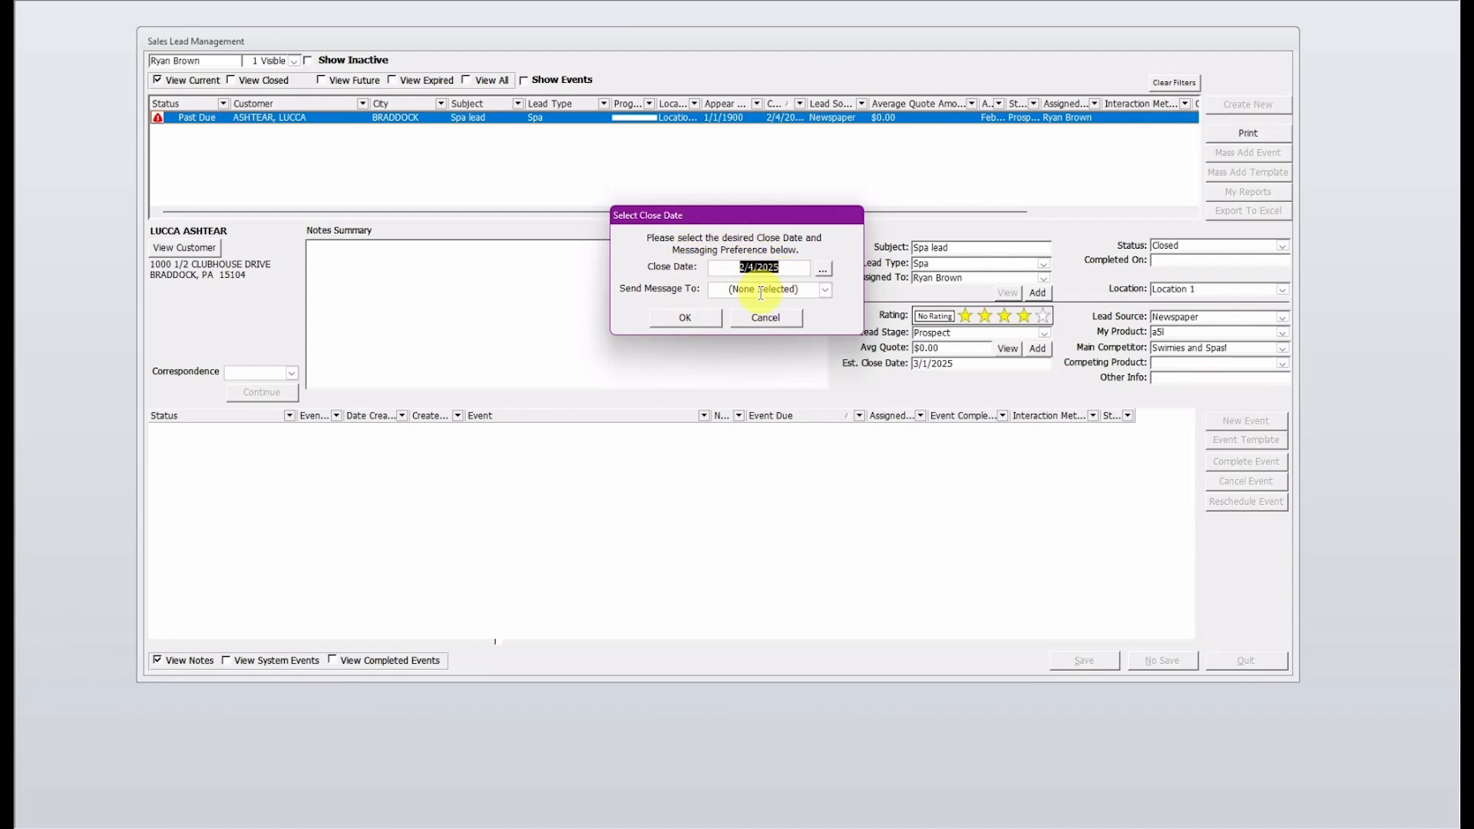
pyautogui.click(826, 290)
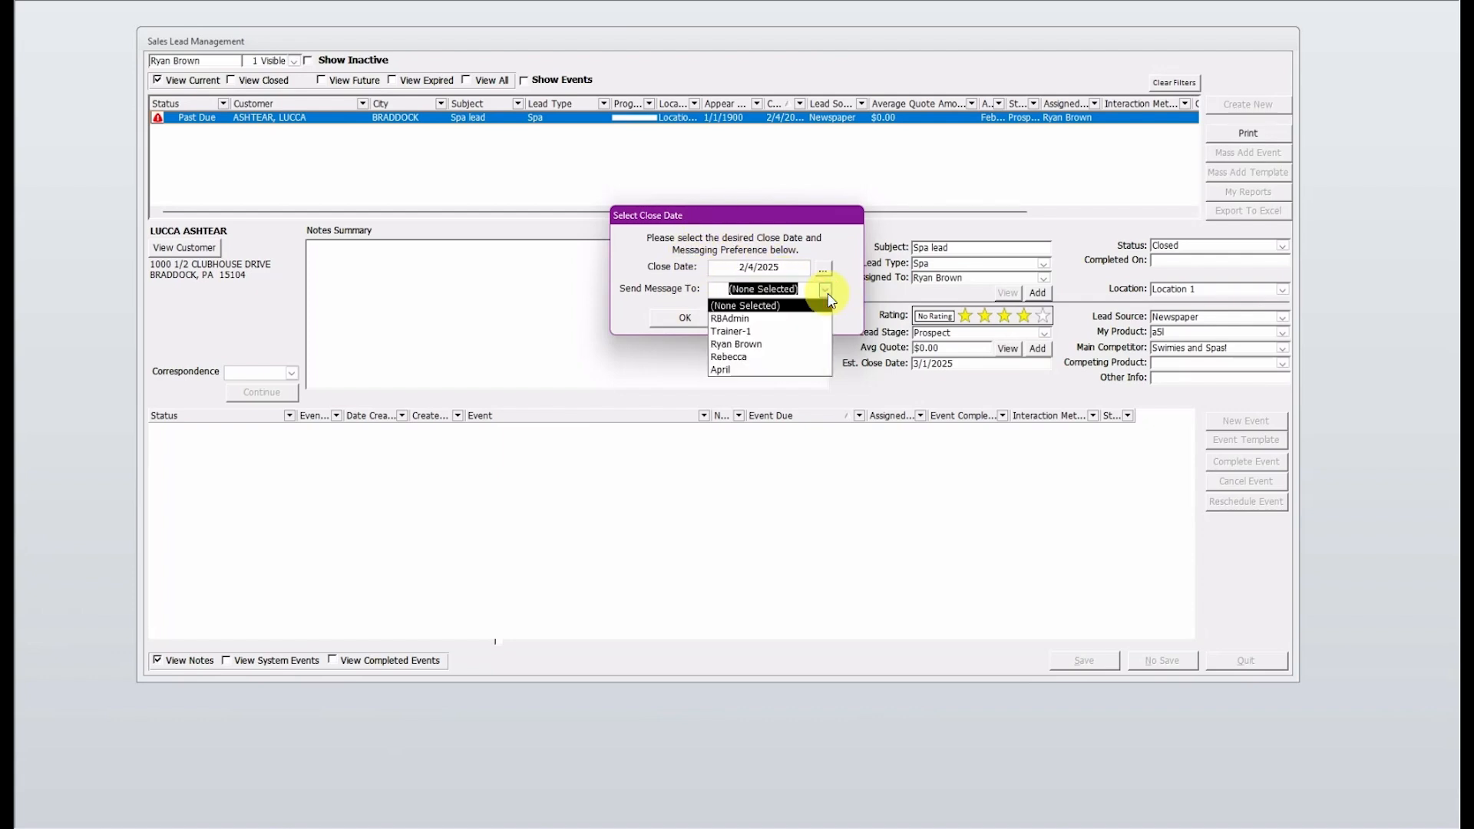
pyautogui.click(826, 291)
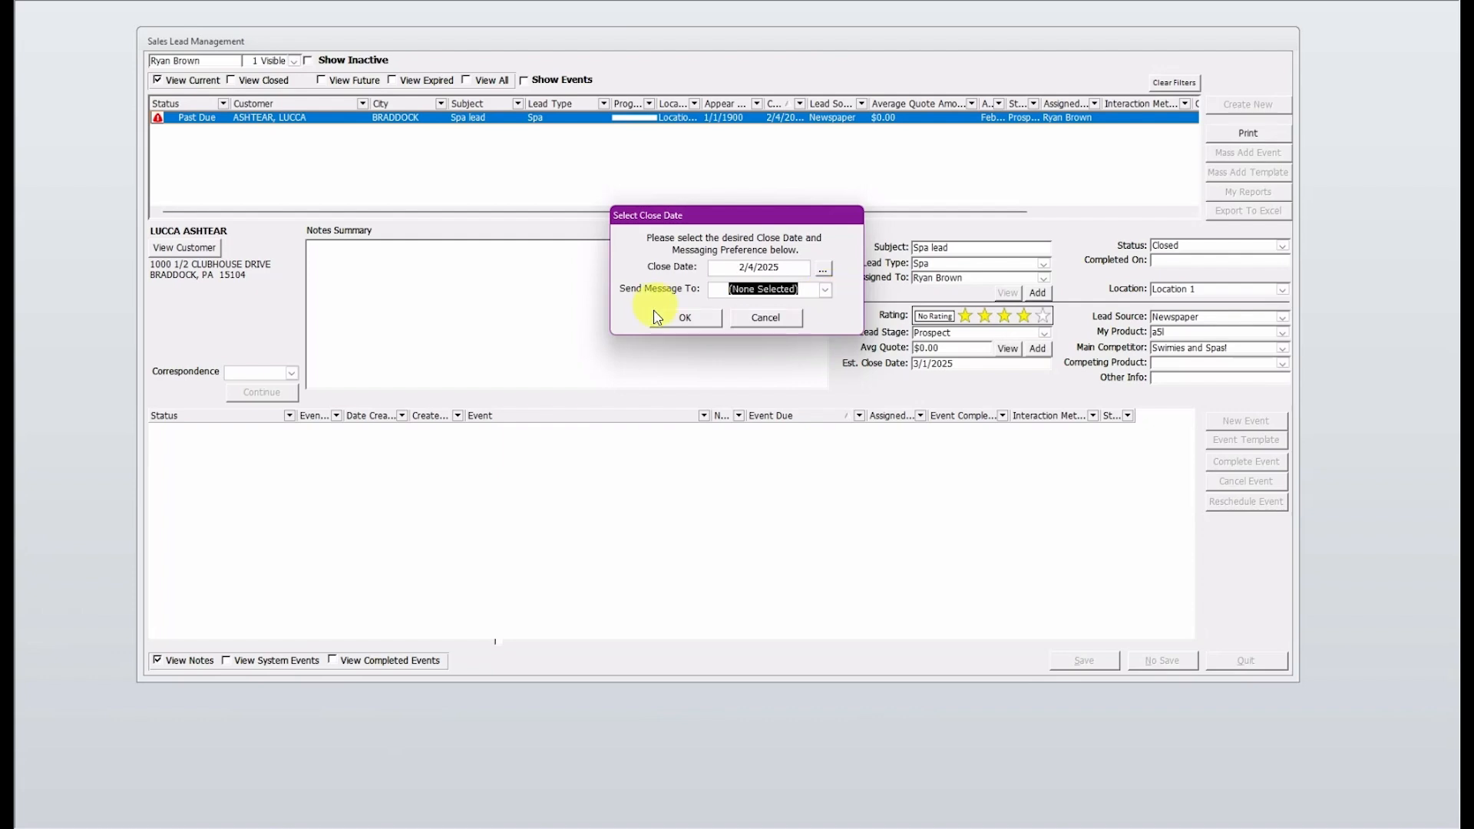
pyautogui.click(683, 317)
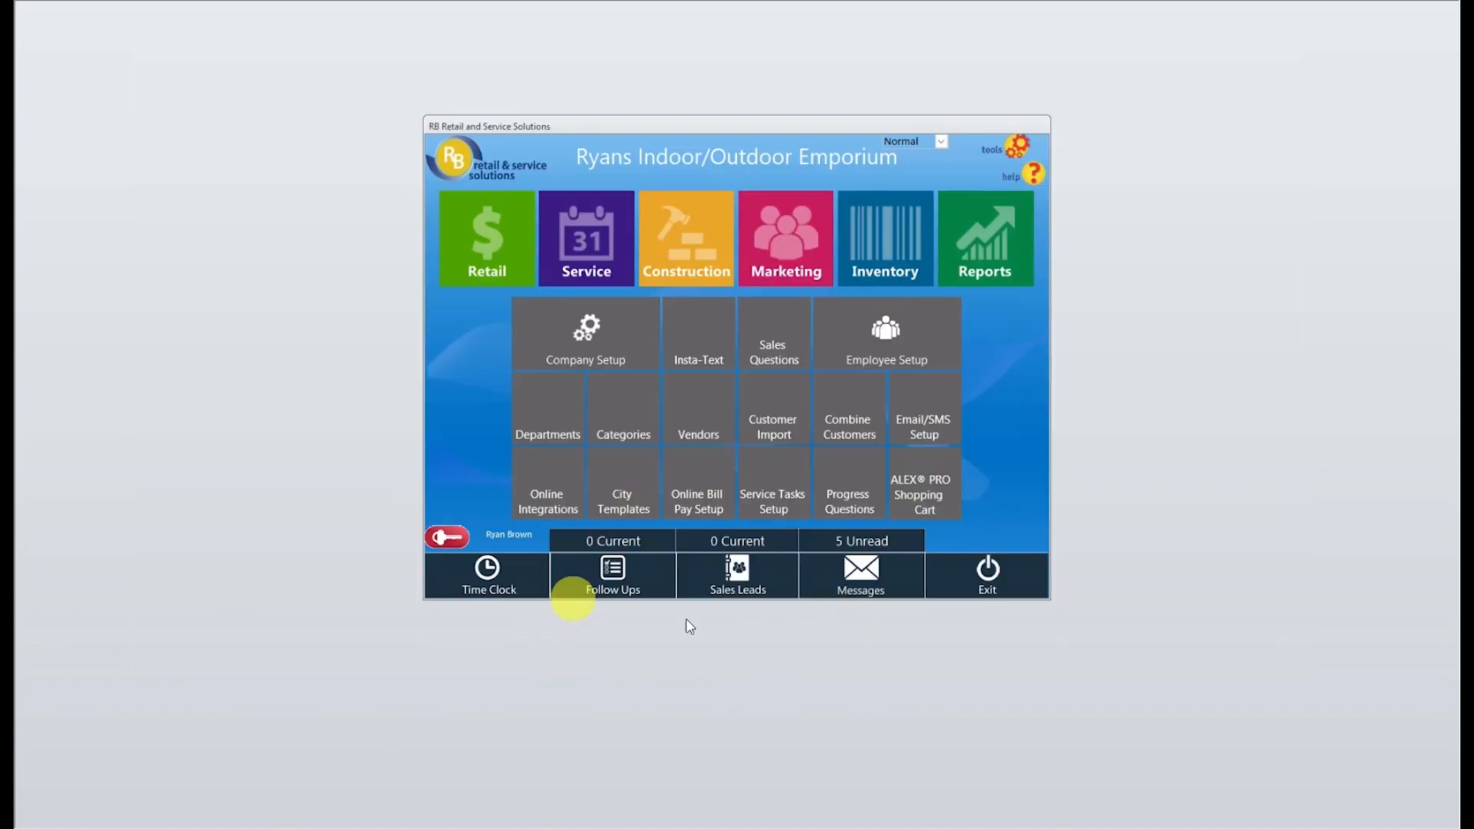